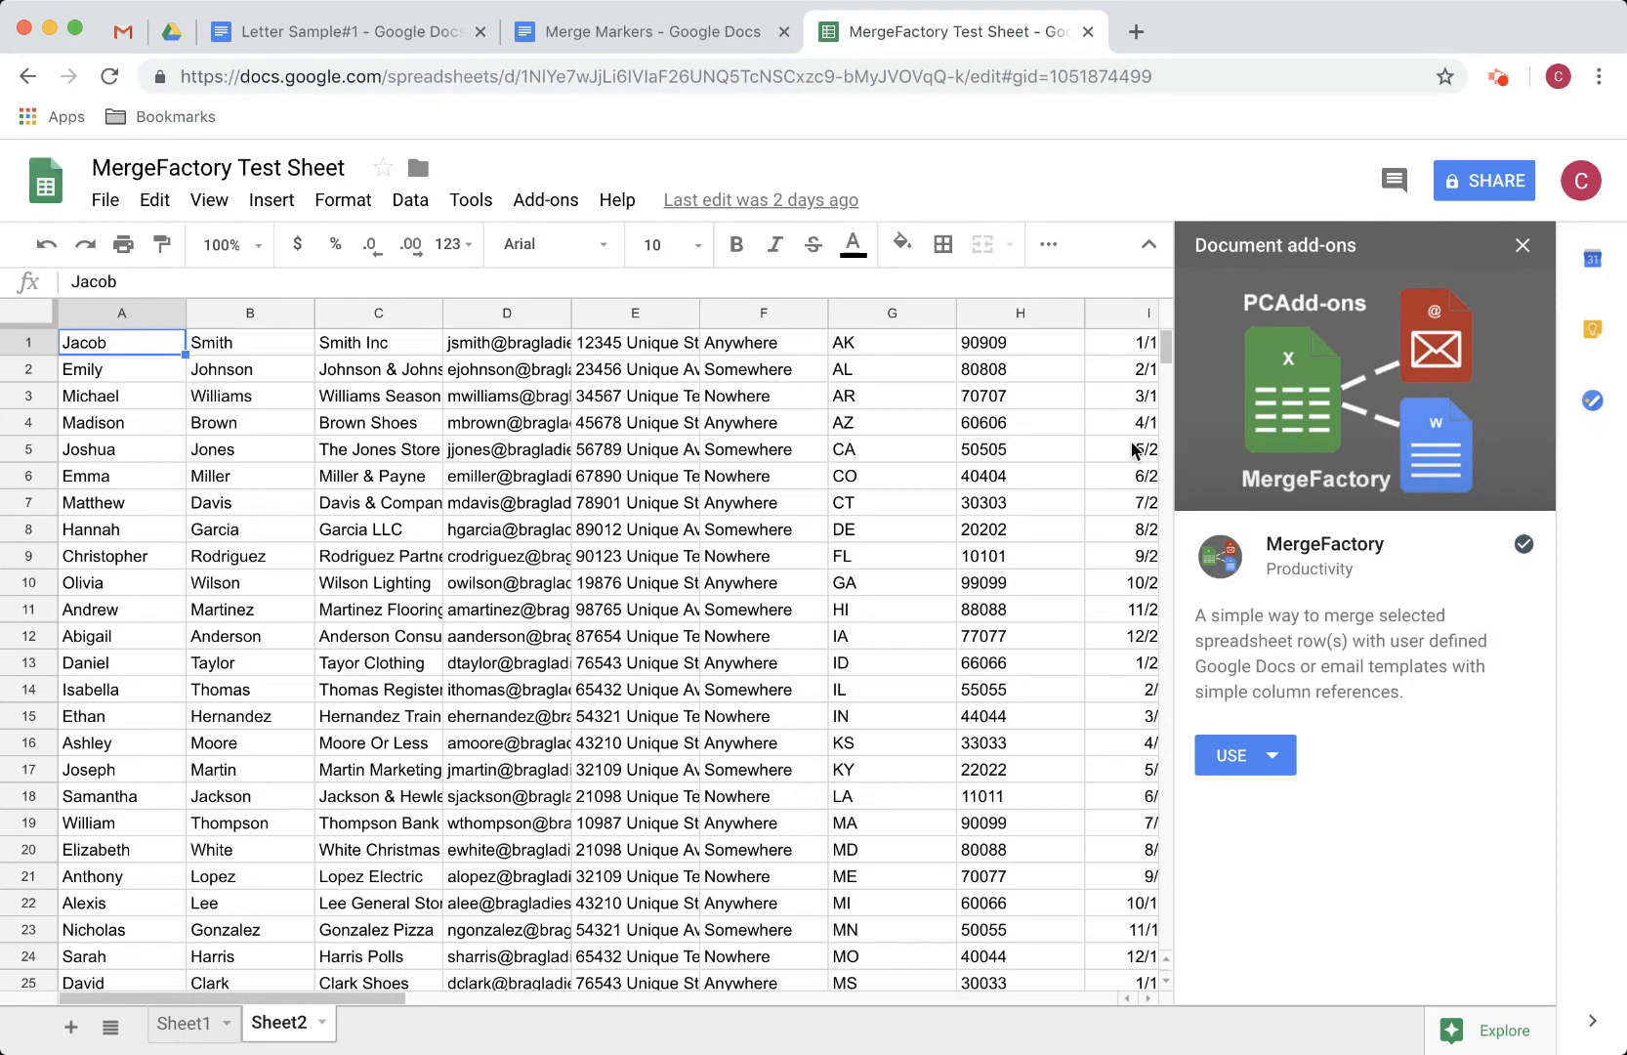
Select sample contact rows 3 and 5 to 7 on Sheet2, and the header row on Sheet1, to compare the sheet layouts
{"action": "left_click", "coordinate": [41, 400]}
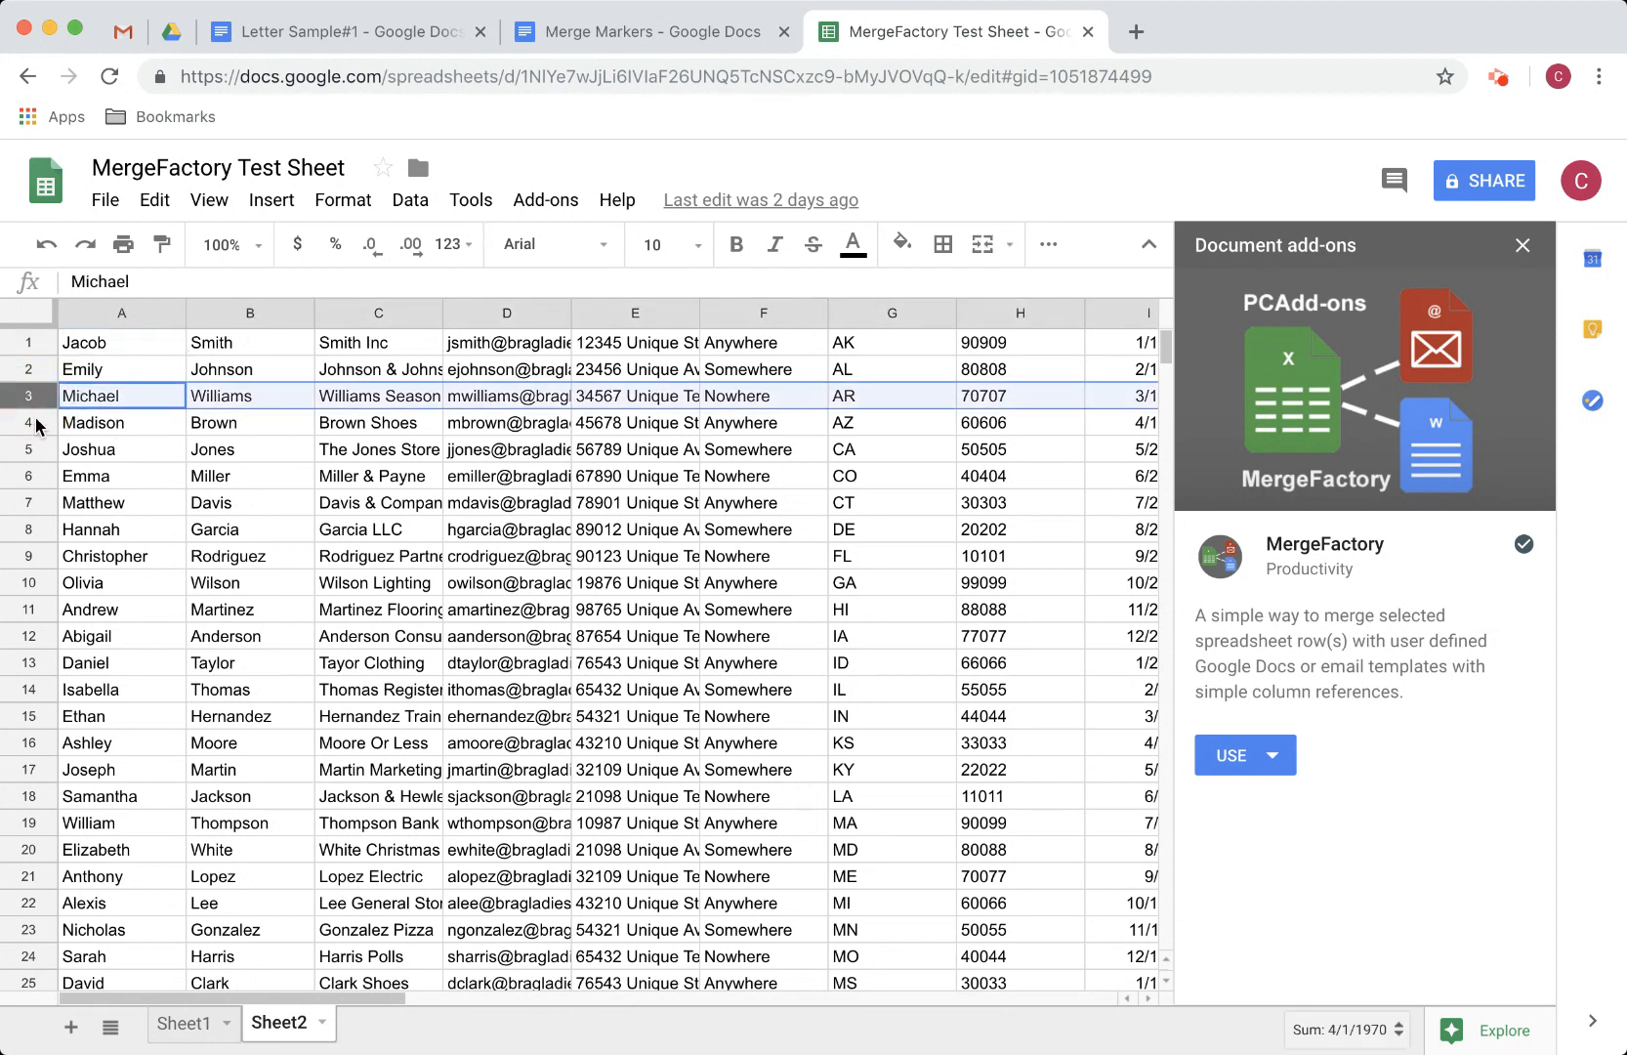
{"action": "left_click_drag", "start_coordinate": [35, 447], "coordinate": [39, 502]}
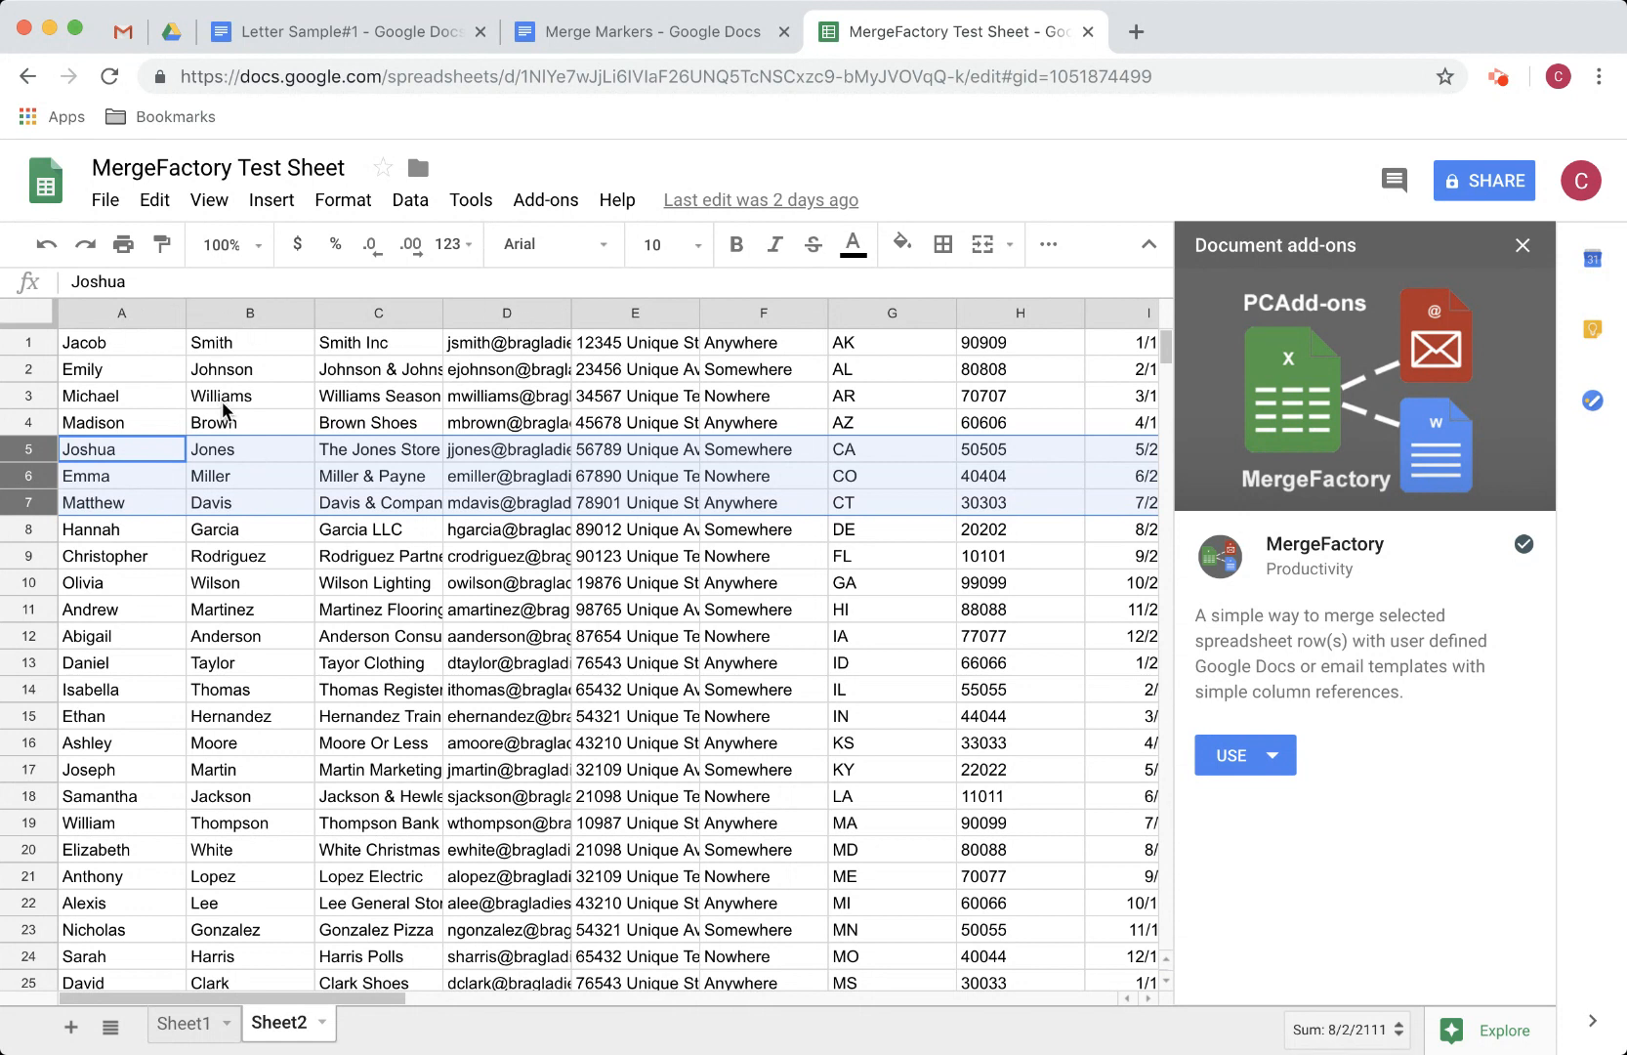
{"action": "left_click", "coordinate": [182, 1022]}
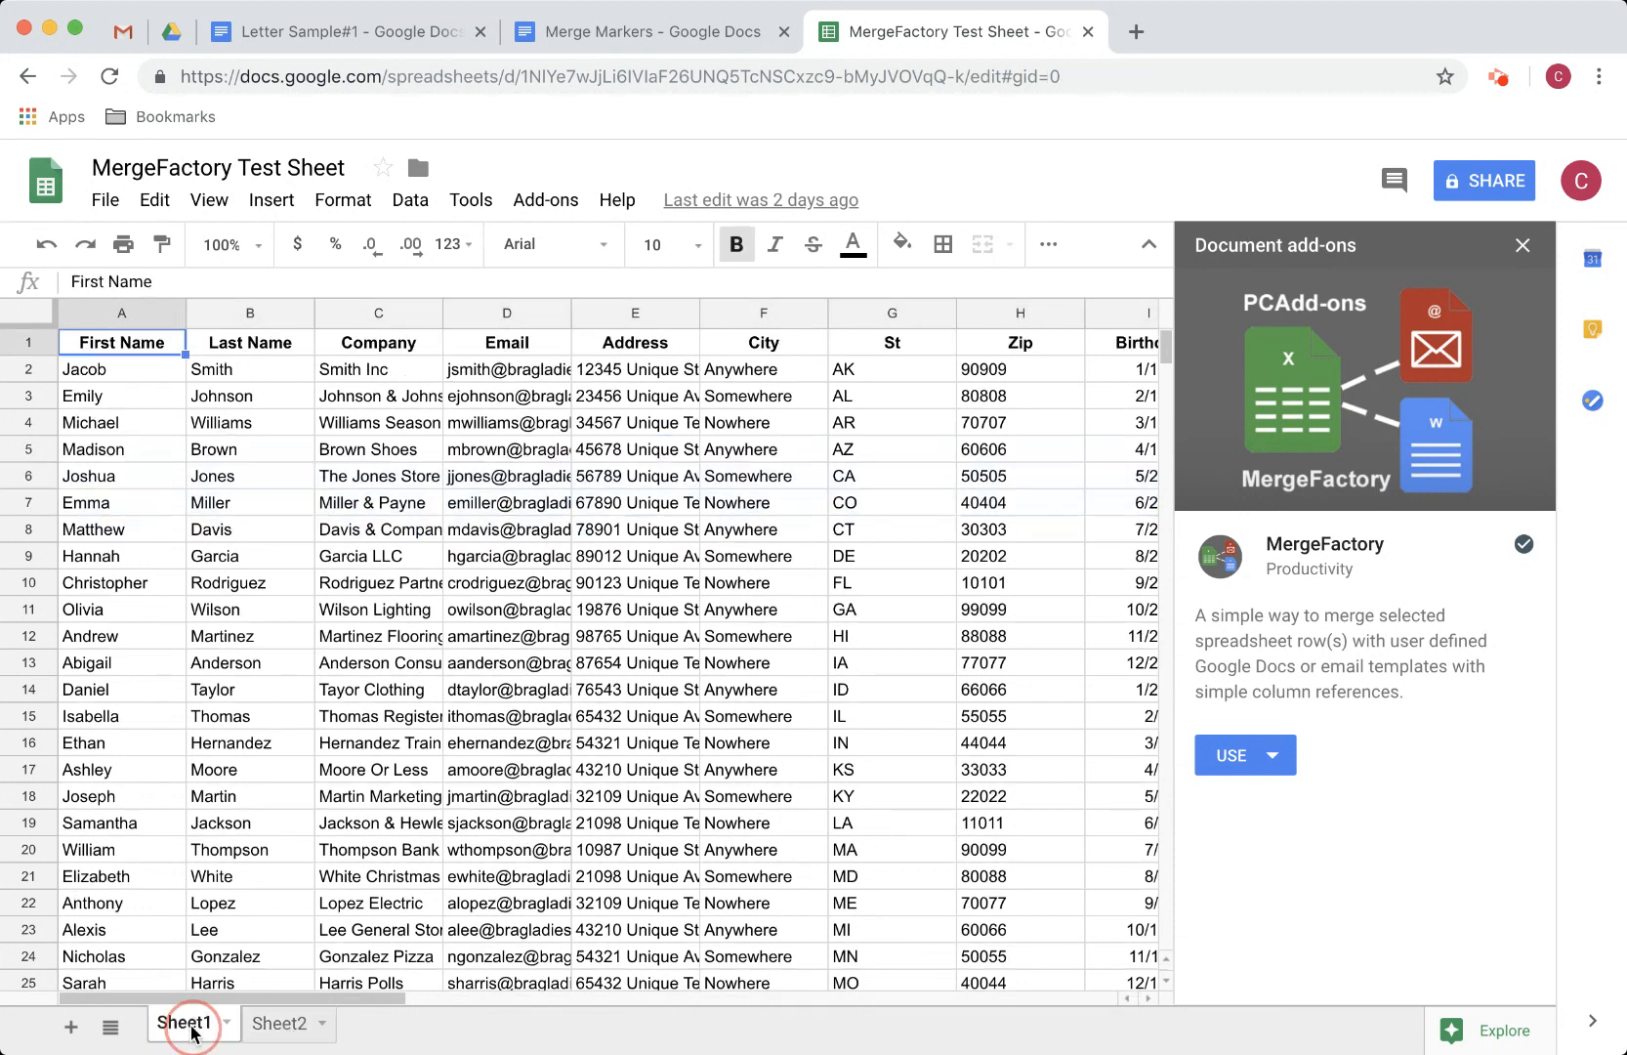
{"action": "left_click", "coordinate": [37, 342]}
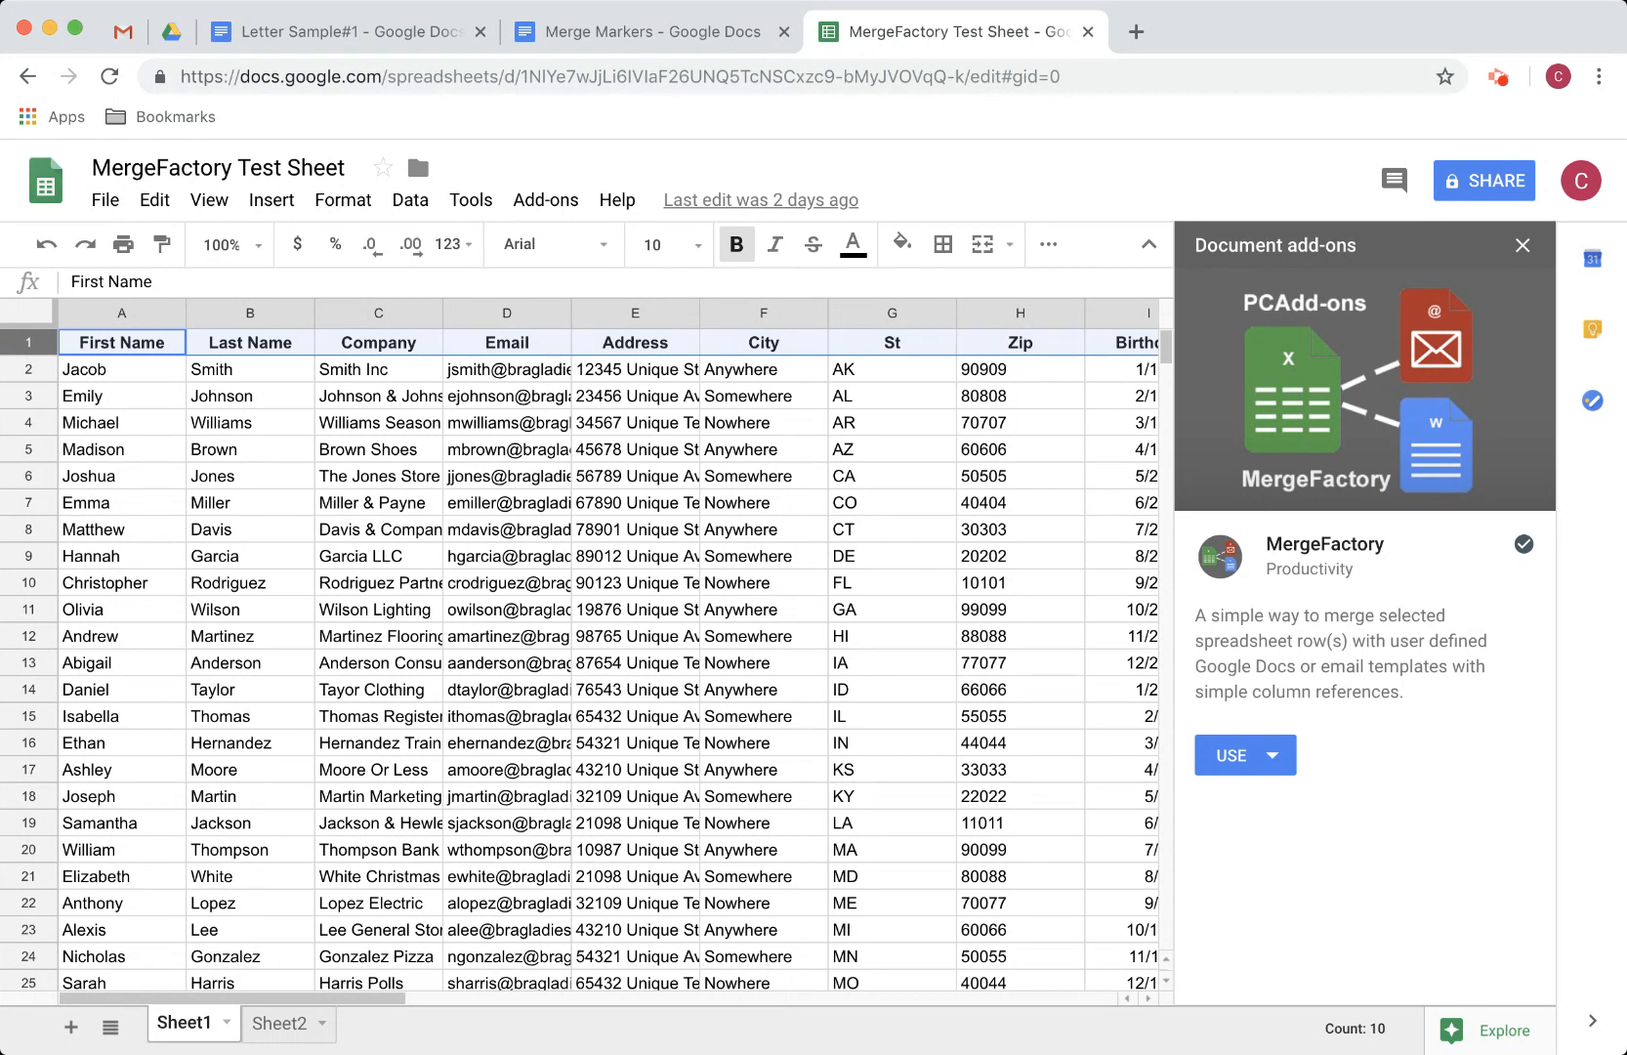
Review the column data, column header, date and time markers in the Merge Markers document
{"action": "left_click", "coordinate": [647, 39]}
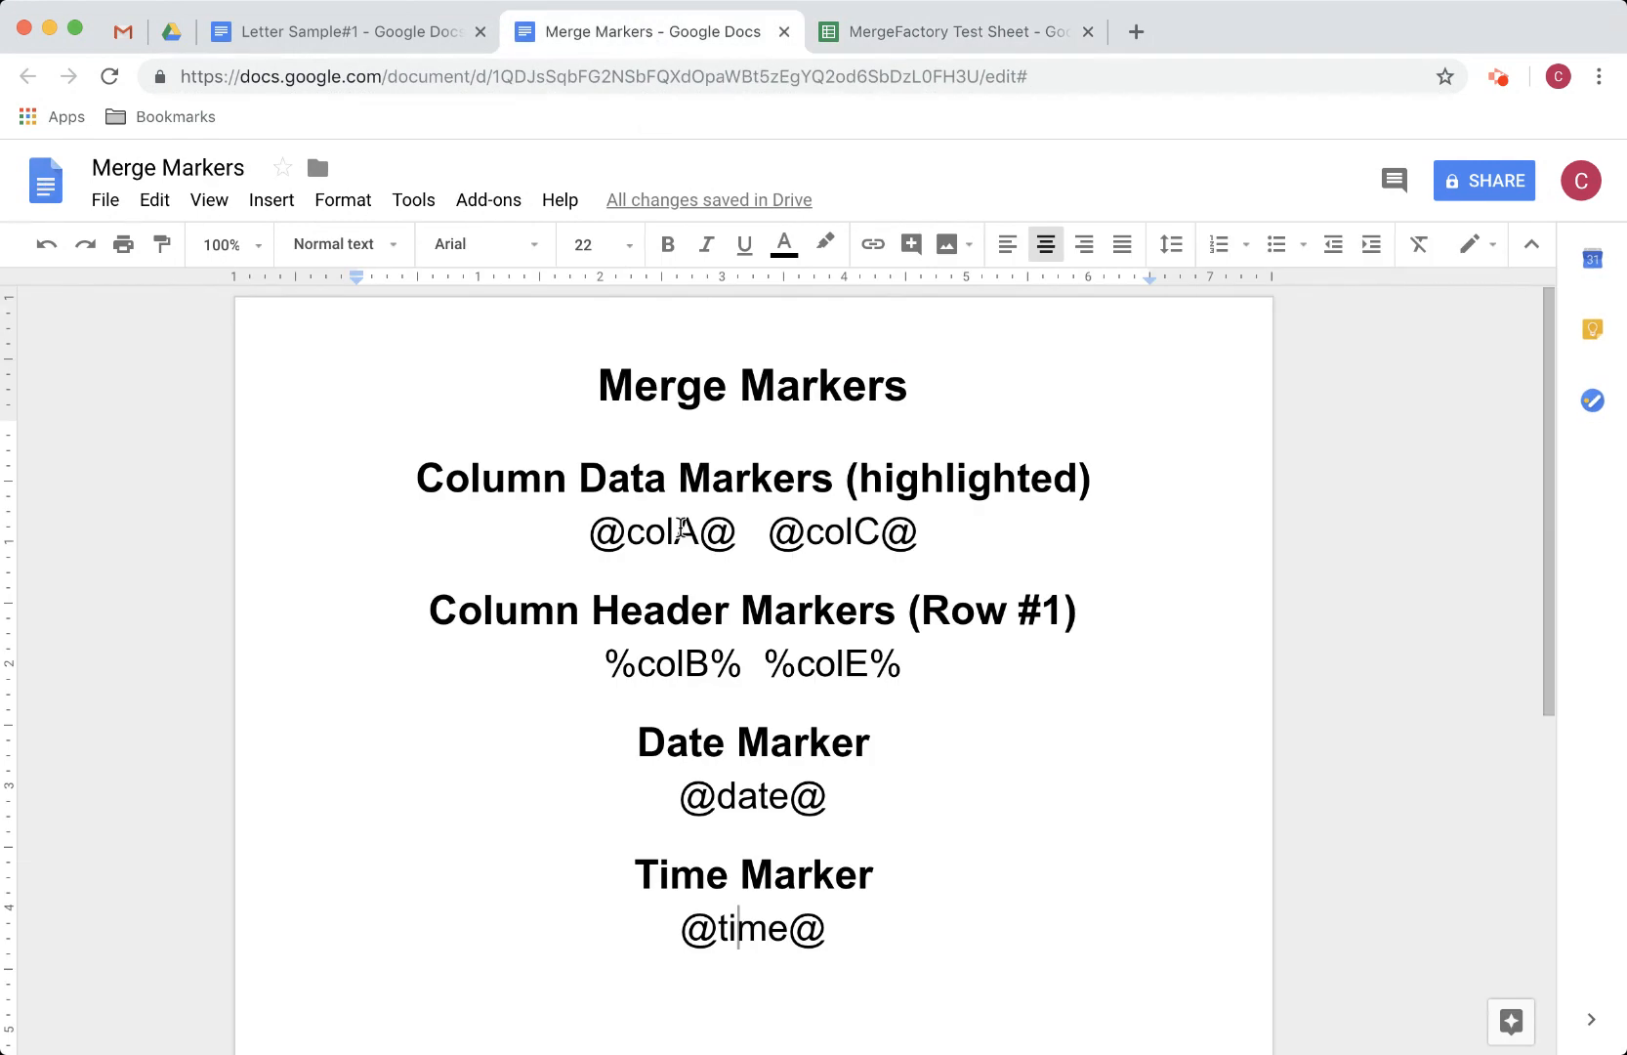
{"action": "left_click_drag", "start_coordinate": [628, 534], "coordinate": [697, 532]}
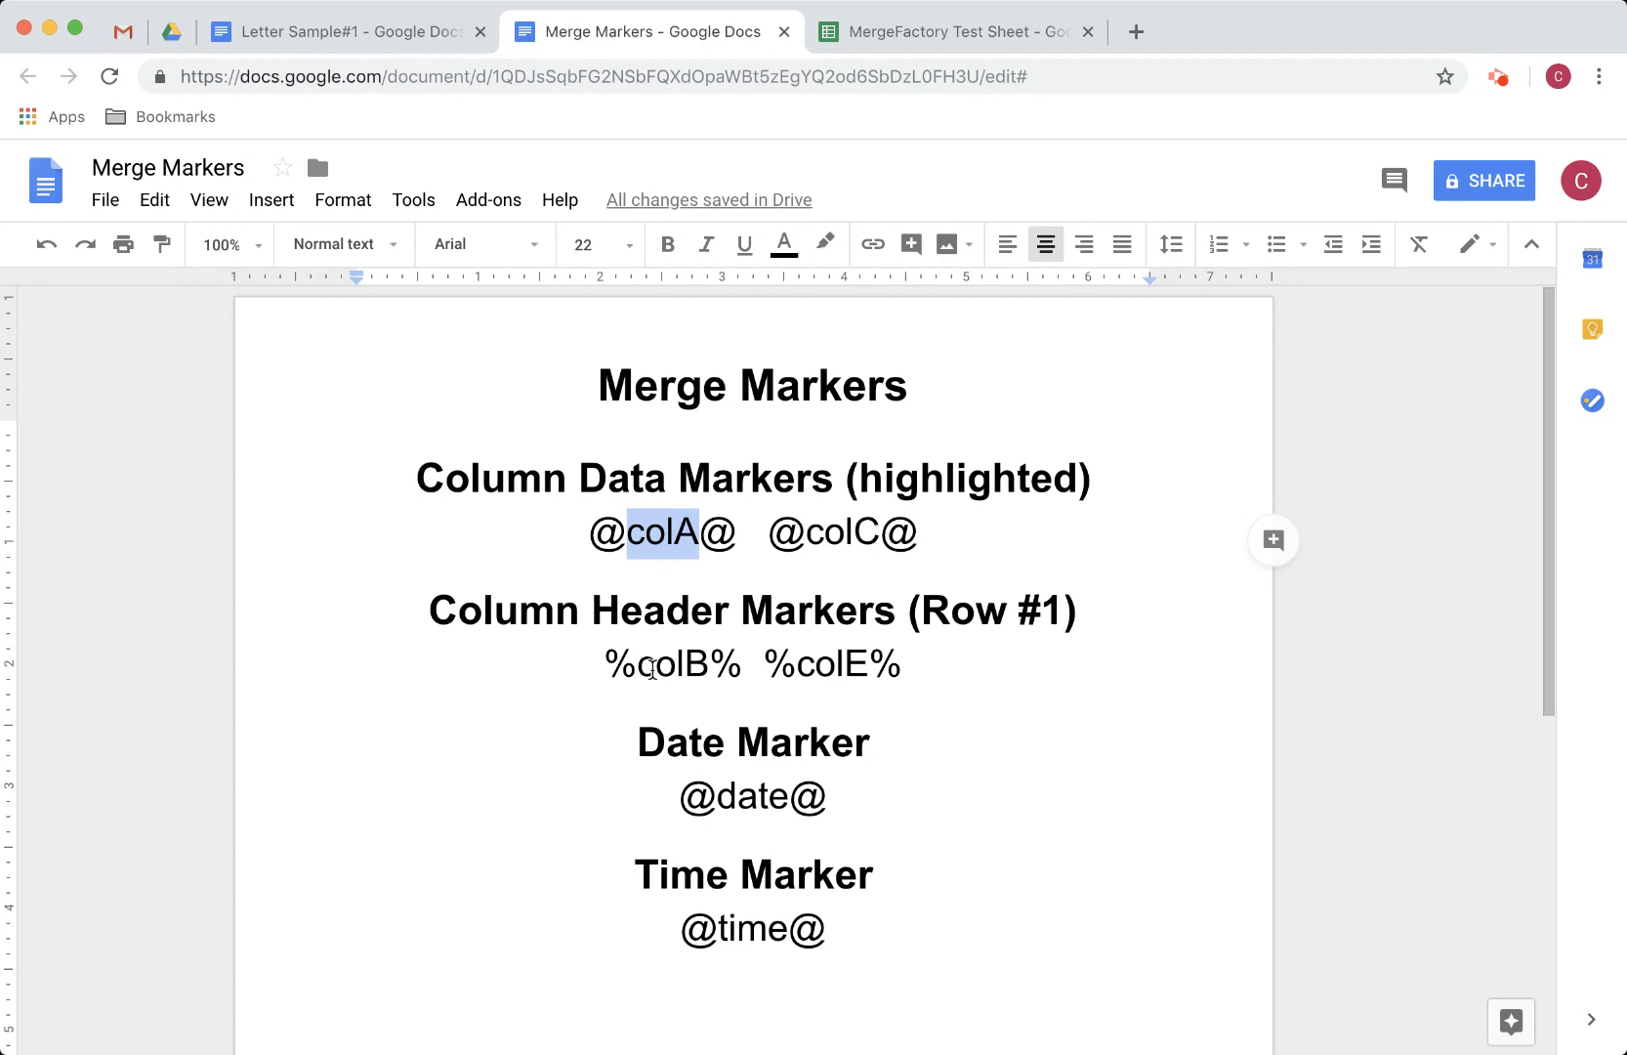
{"action": "left_click_drag", "start_coordinate": [638, 663], "coordinate": [710, 664]}
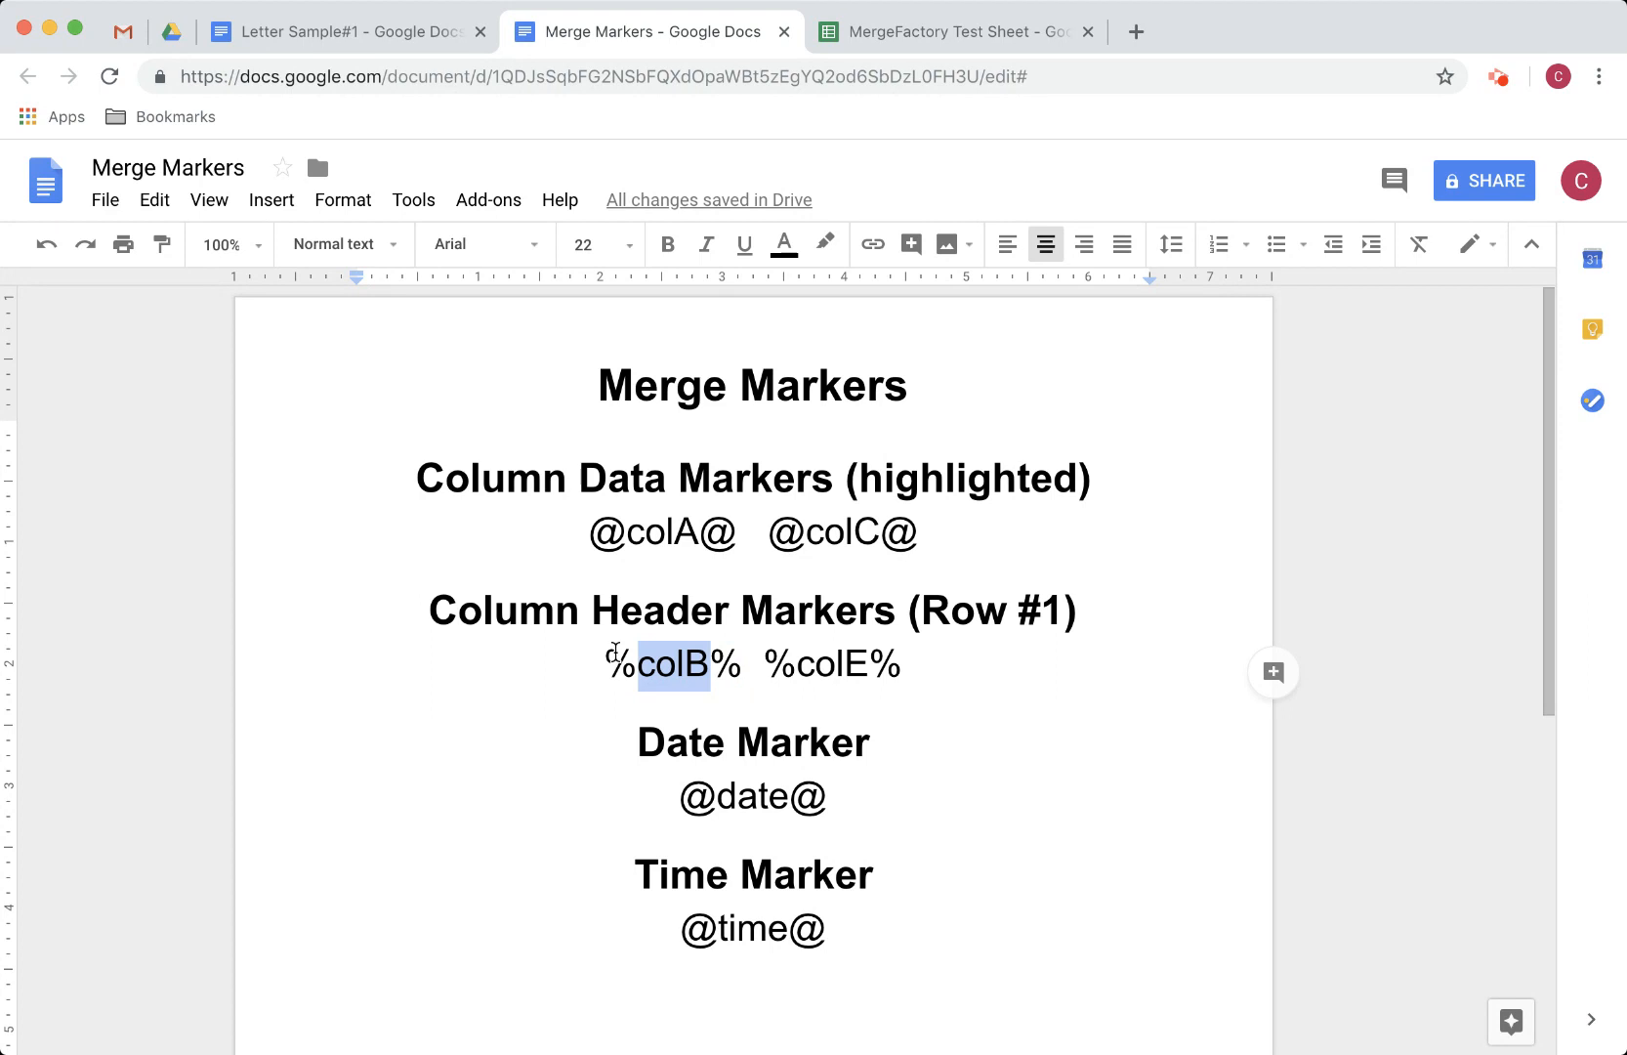
{"action": "left_click", "coordinate": [762, 806]}
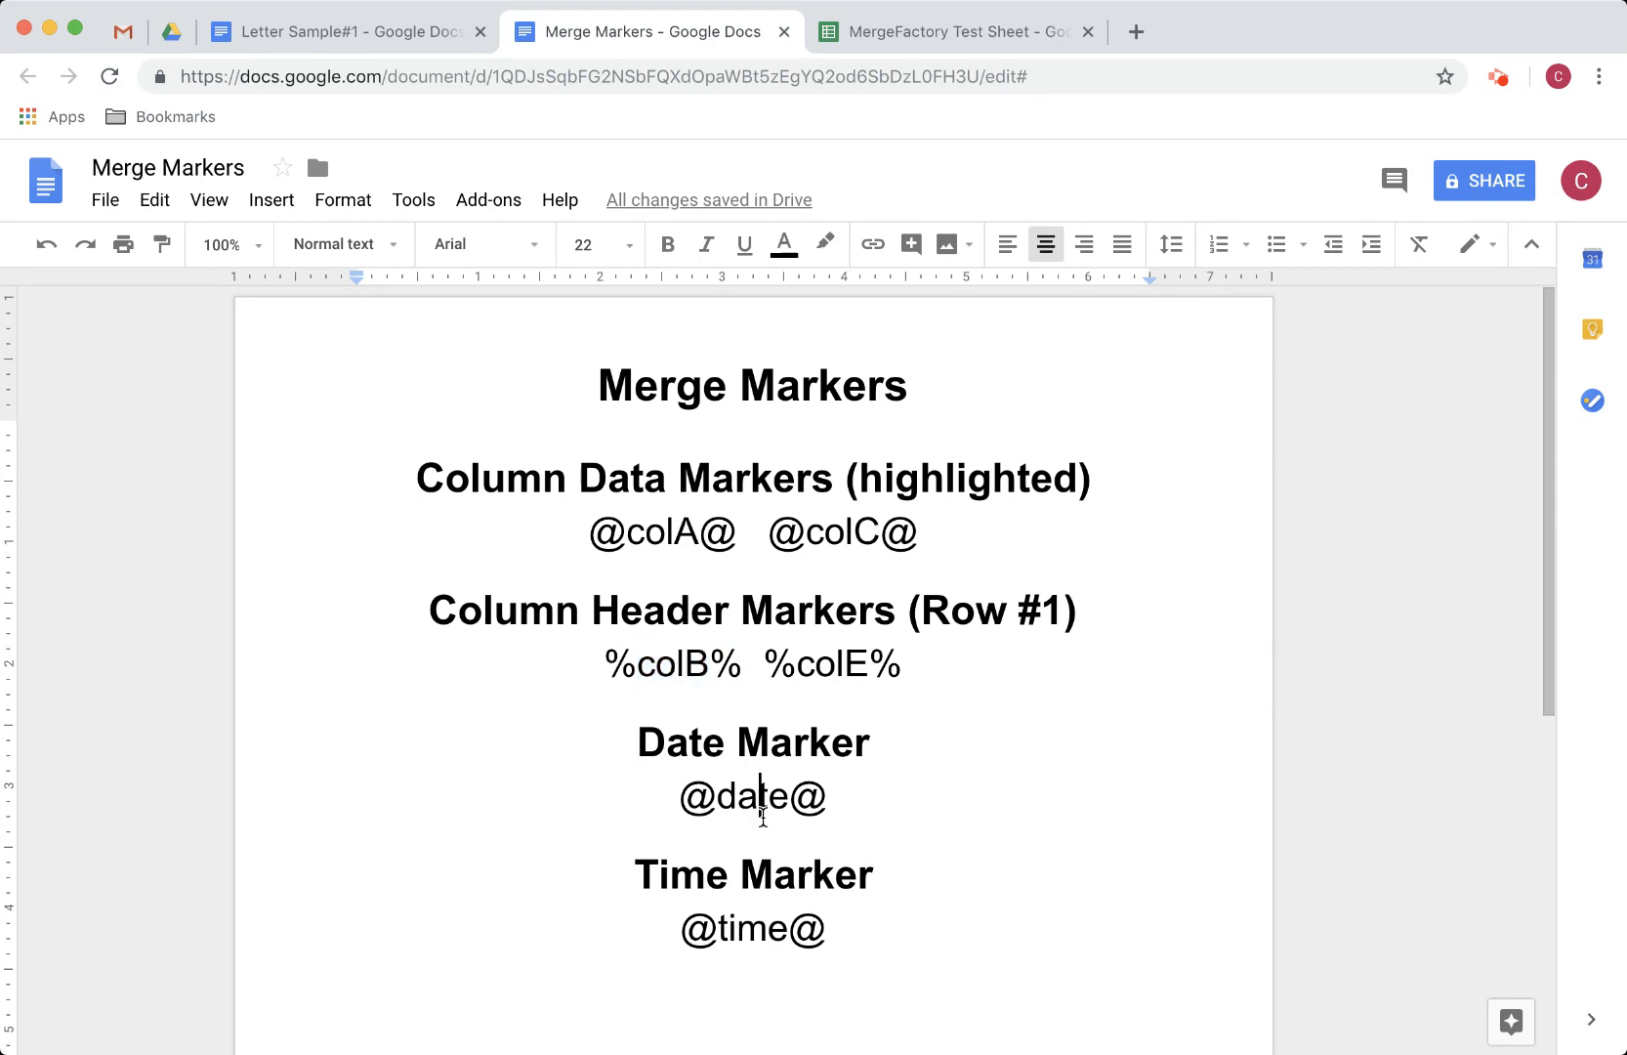
{"action": "left_click", "coordinate": [744, 927]}
Return to the MergeFactory Test Sheet, show MergeFactory's email sidebar and expand the email details
{"action": "left_click", "coordinate": [945, 32]}
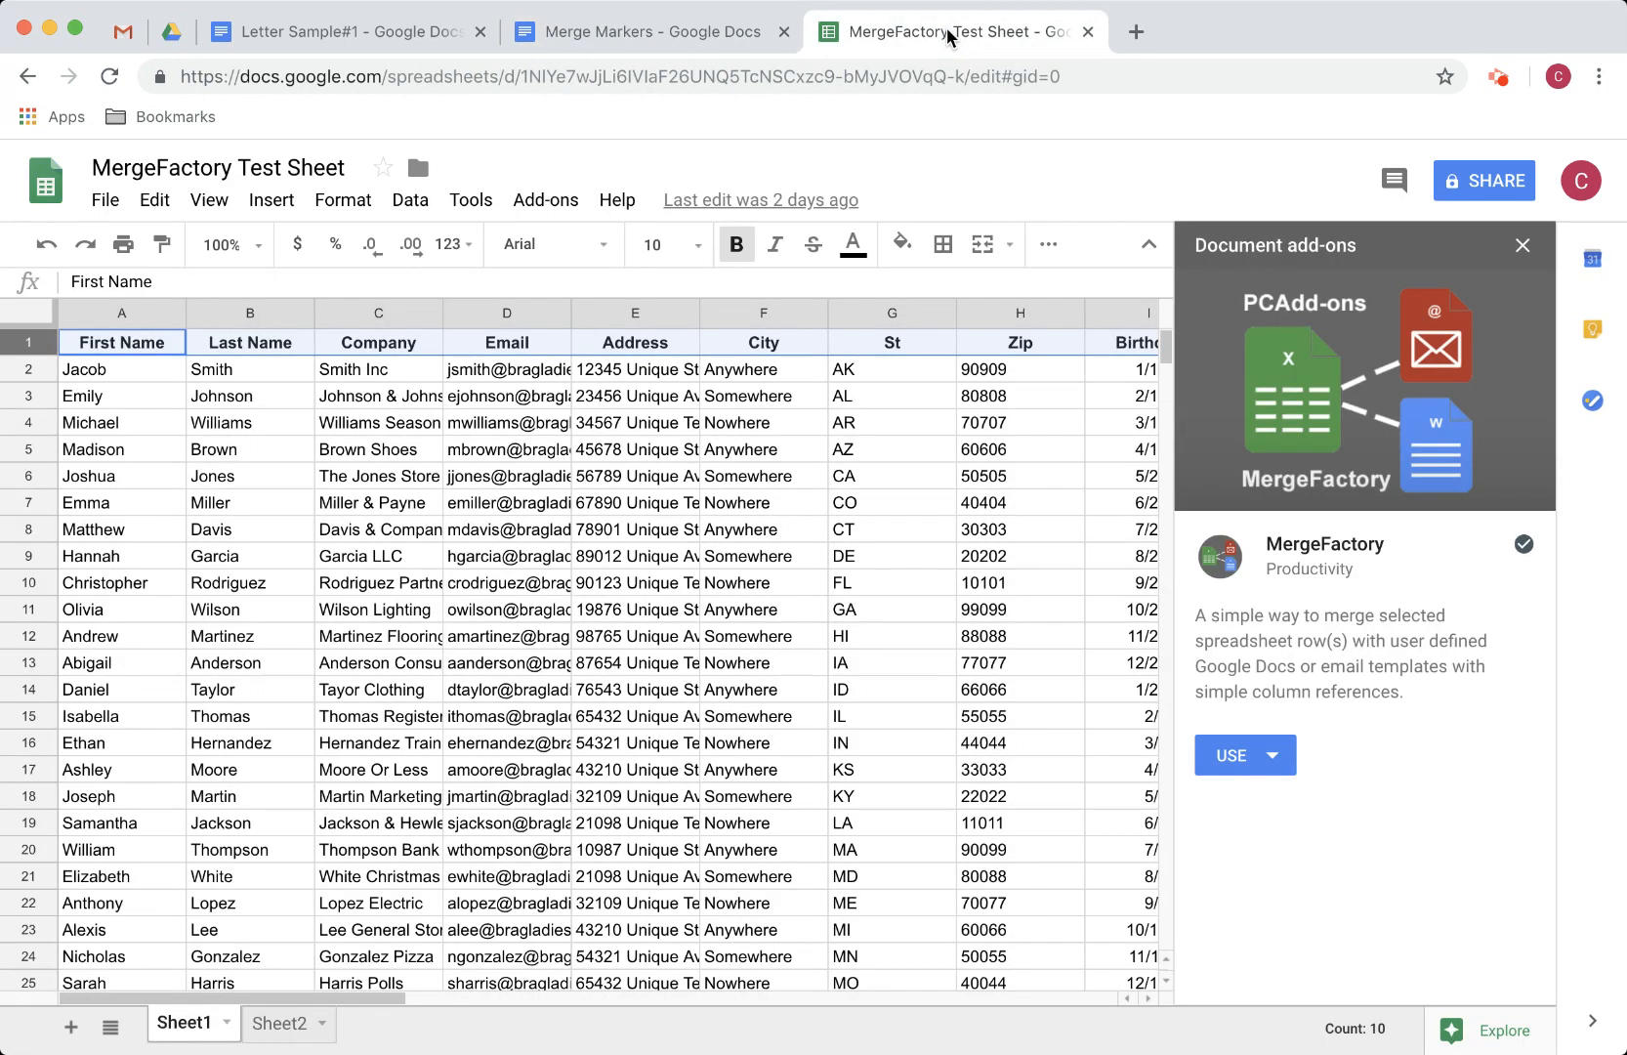
{"action": "left_click", "coordinate": [546, 202]}
{"action": "mouse_move", "coordinate": [586, 293]}
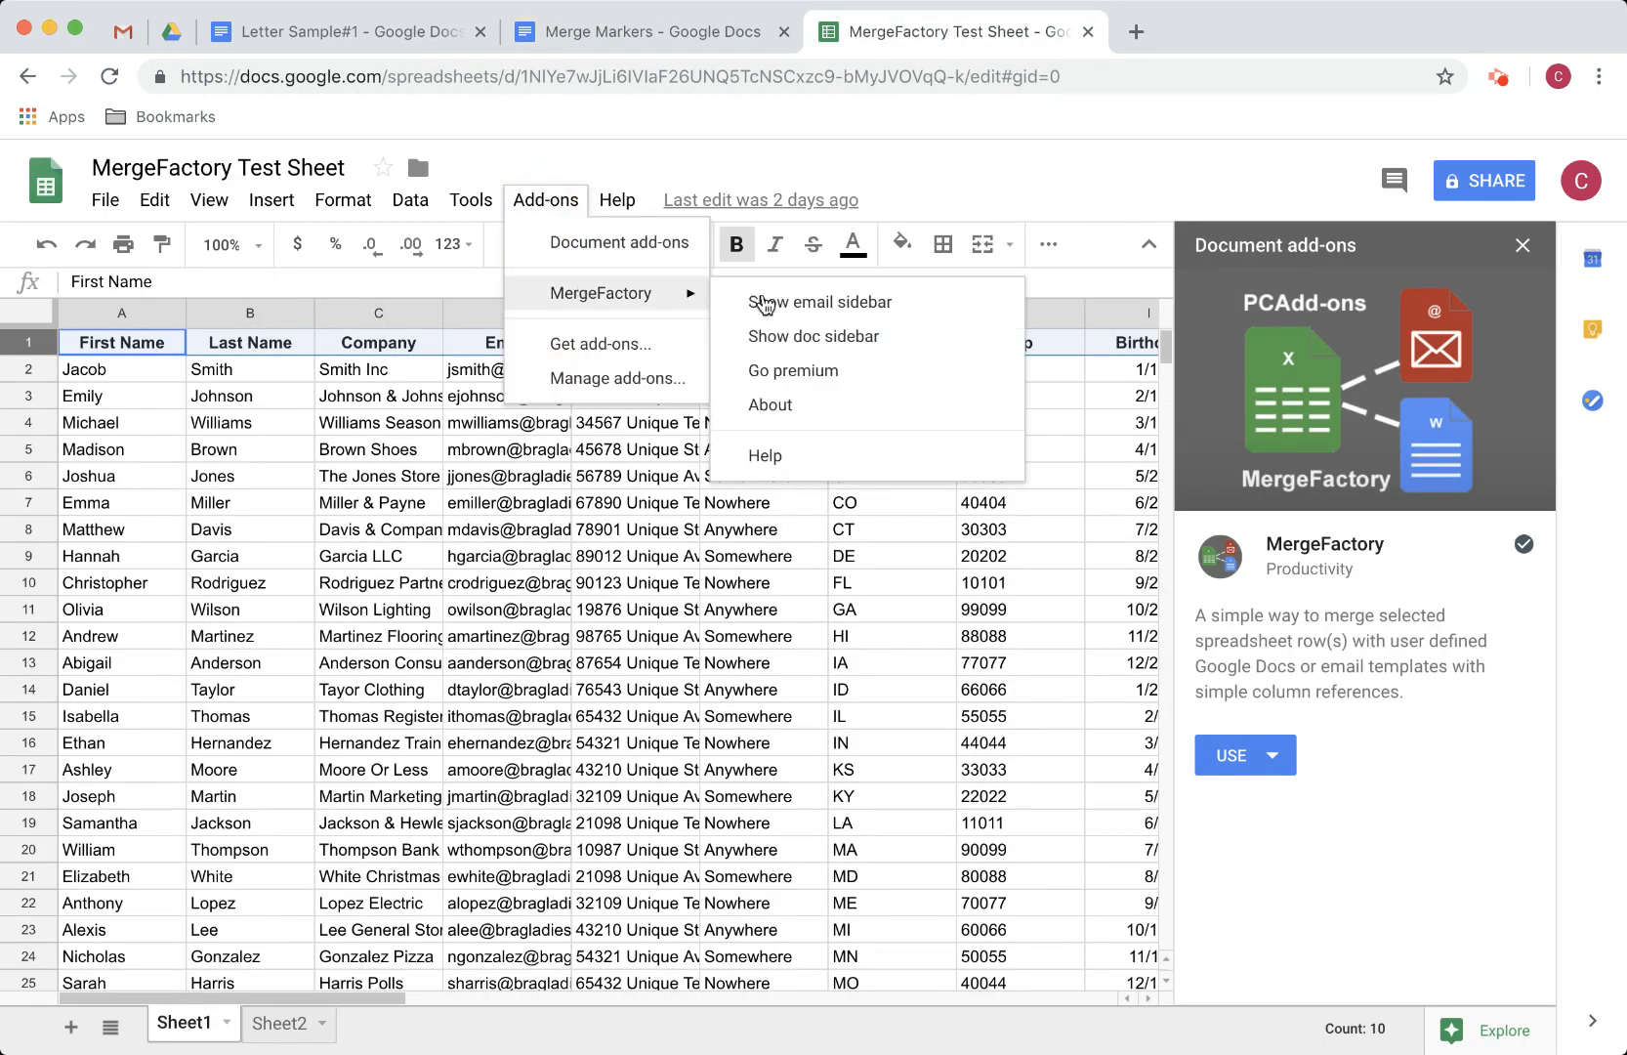
{"action": "left_click", "coordinate": [875, 302]}
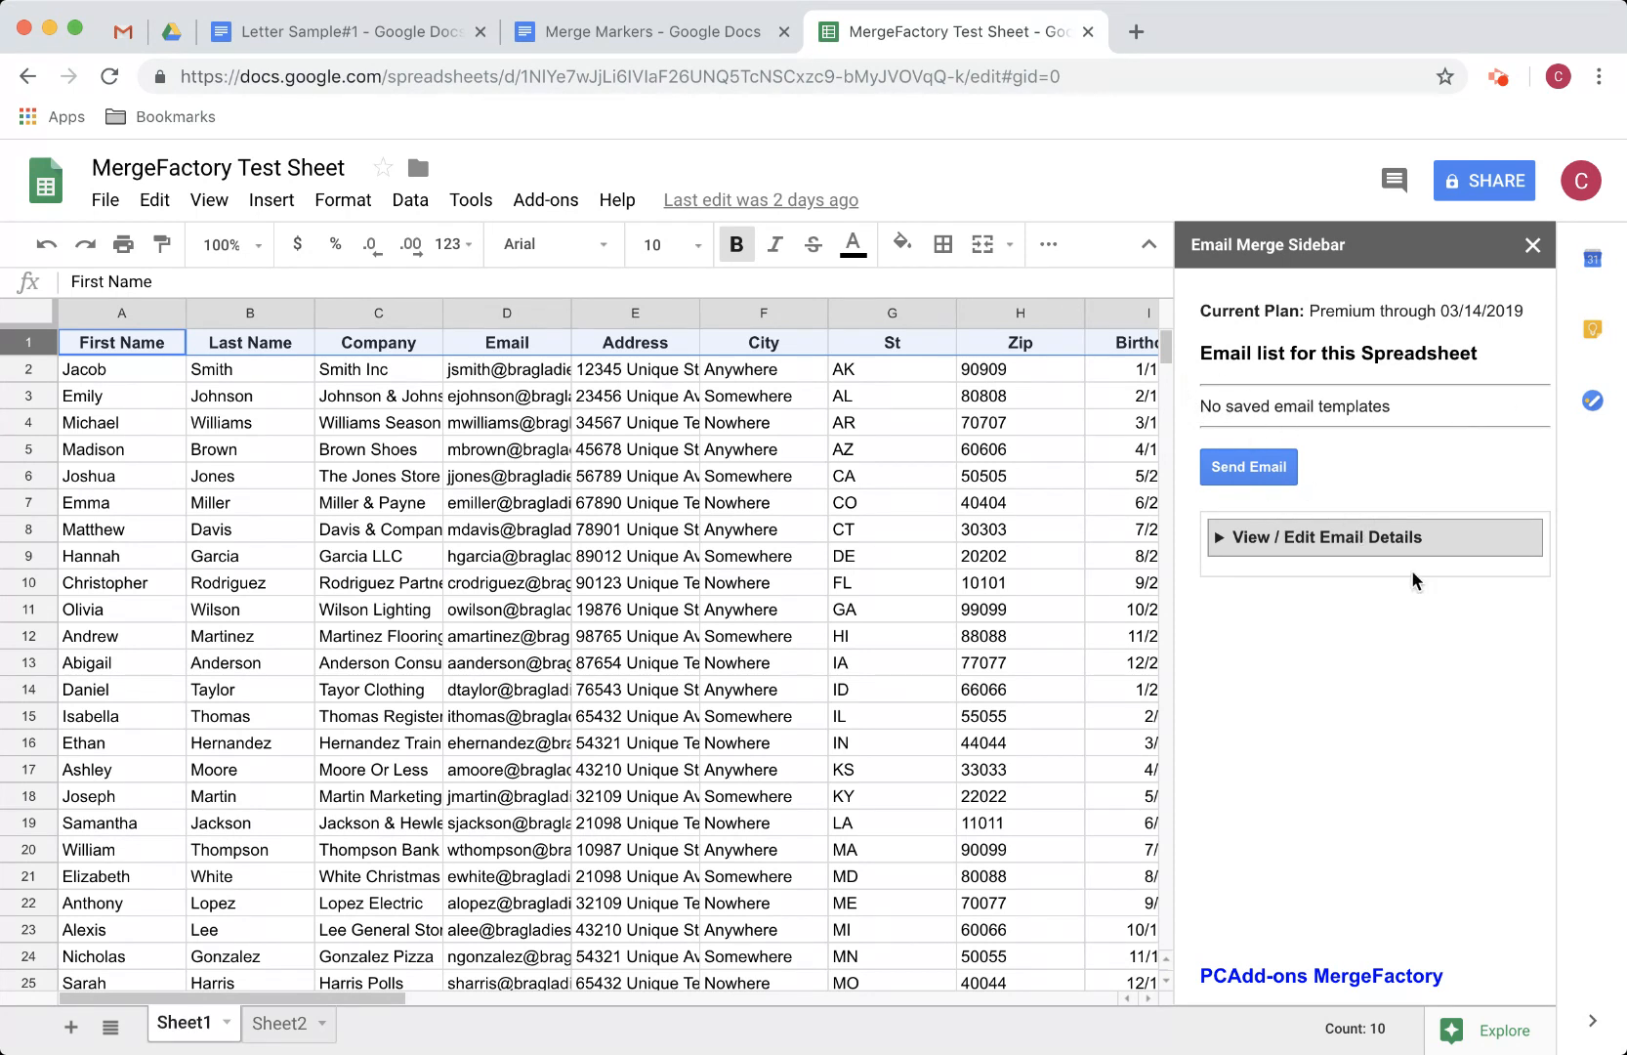
{"action": "left_click", "coordinate": [1281, 538]}
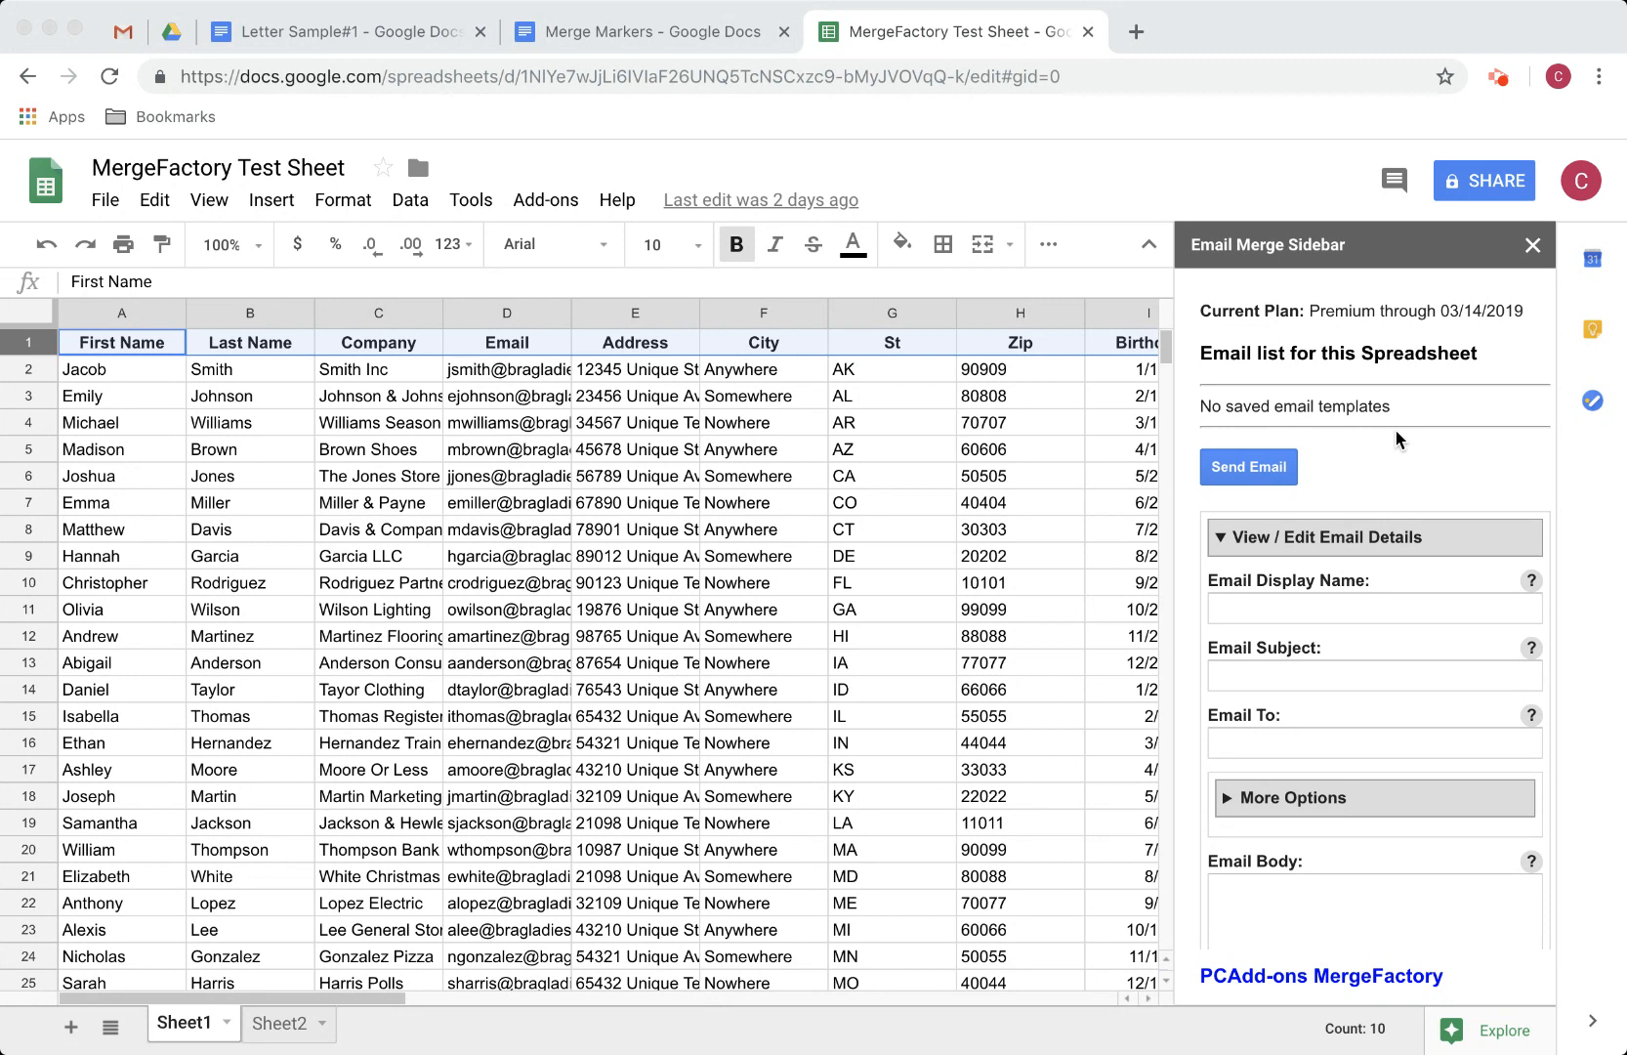
Set the email display name to "Appointment Email - Plain Text"
{"action": "left_click", "coordinate": [1305, 593]}
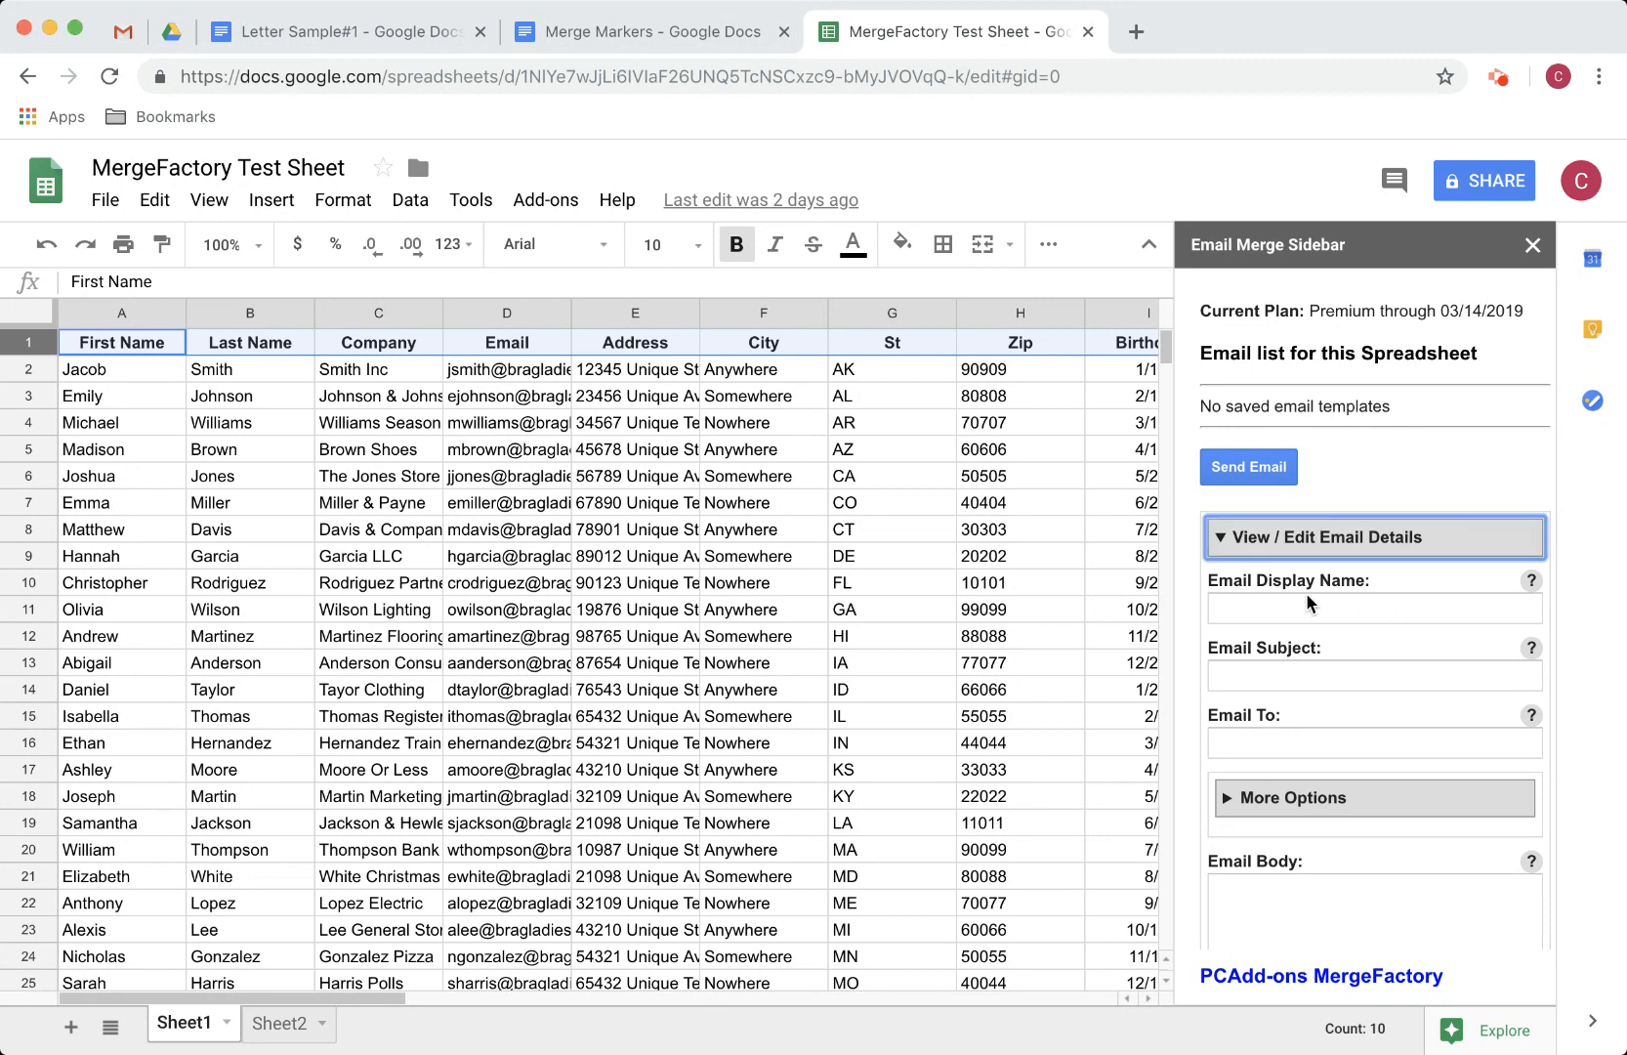
{"action": "left_click", "coordinate": [1306, 598]}
{"action": "type", "text": "Appointment Email - Plain Text"}
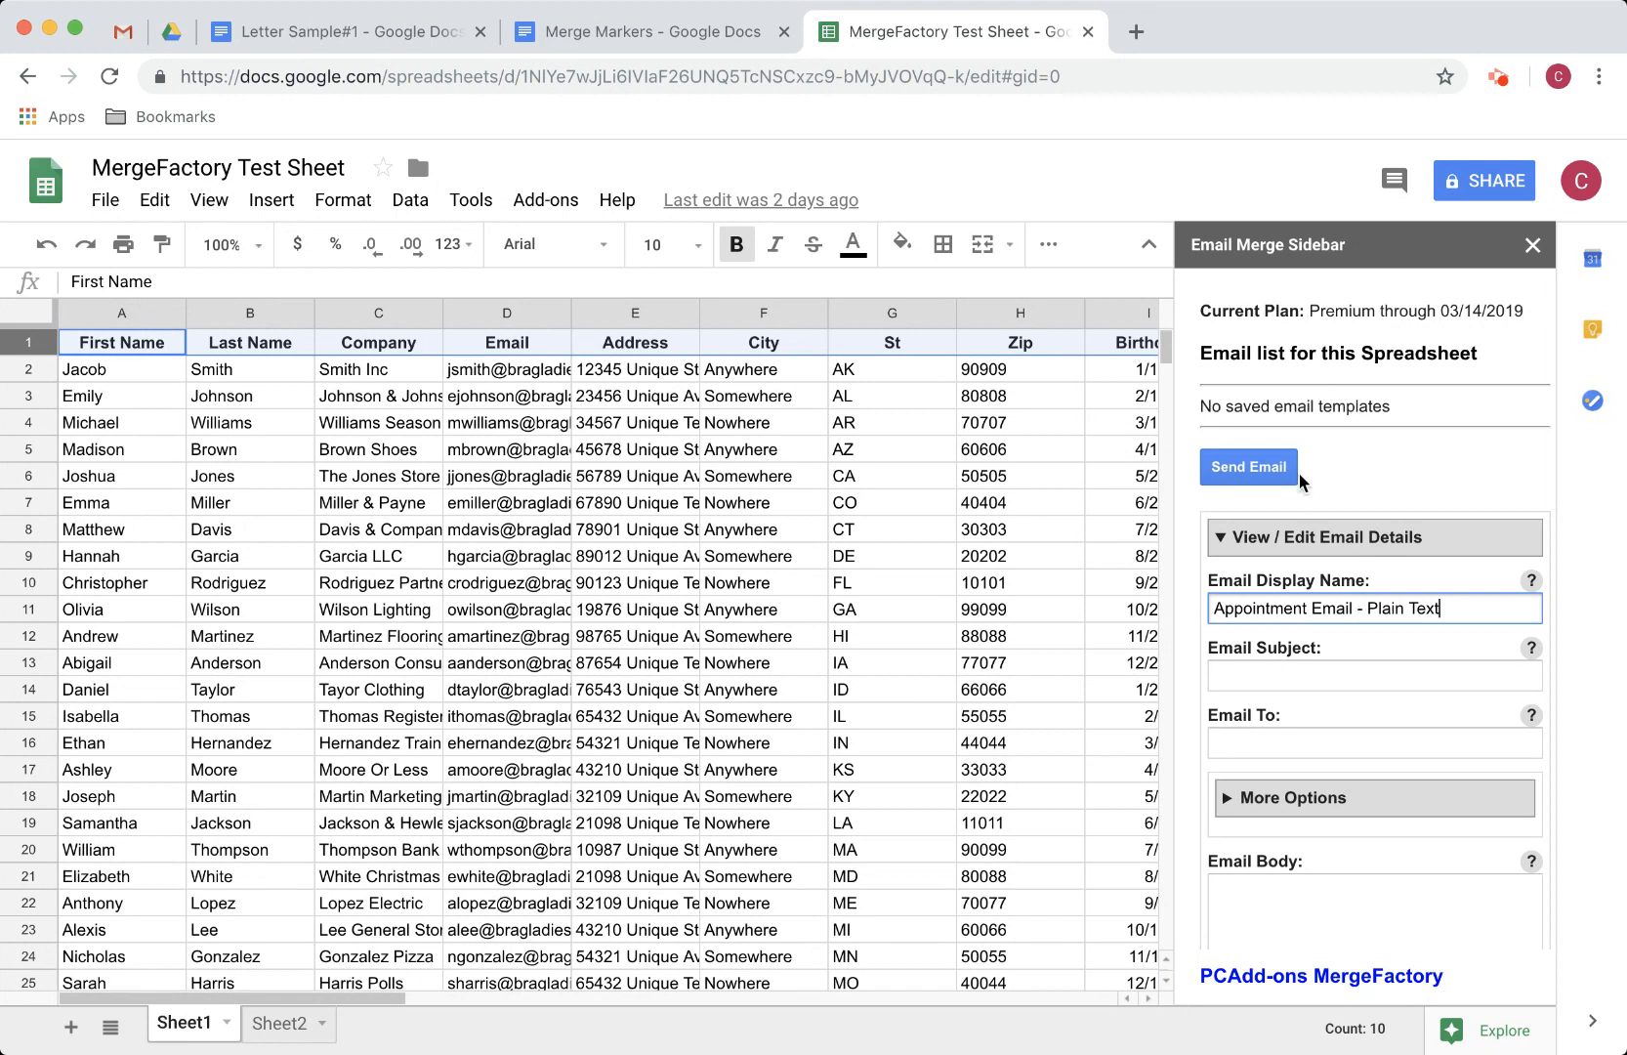
{"action": "left_click", "coordinate": [1240, 610]}
{"action": "key", "text": "super+Tab"}
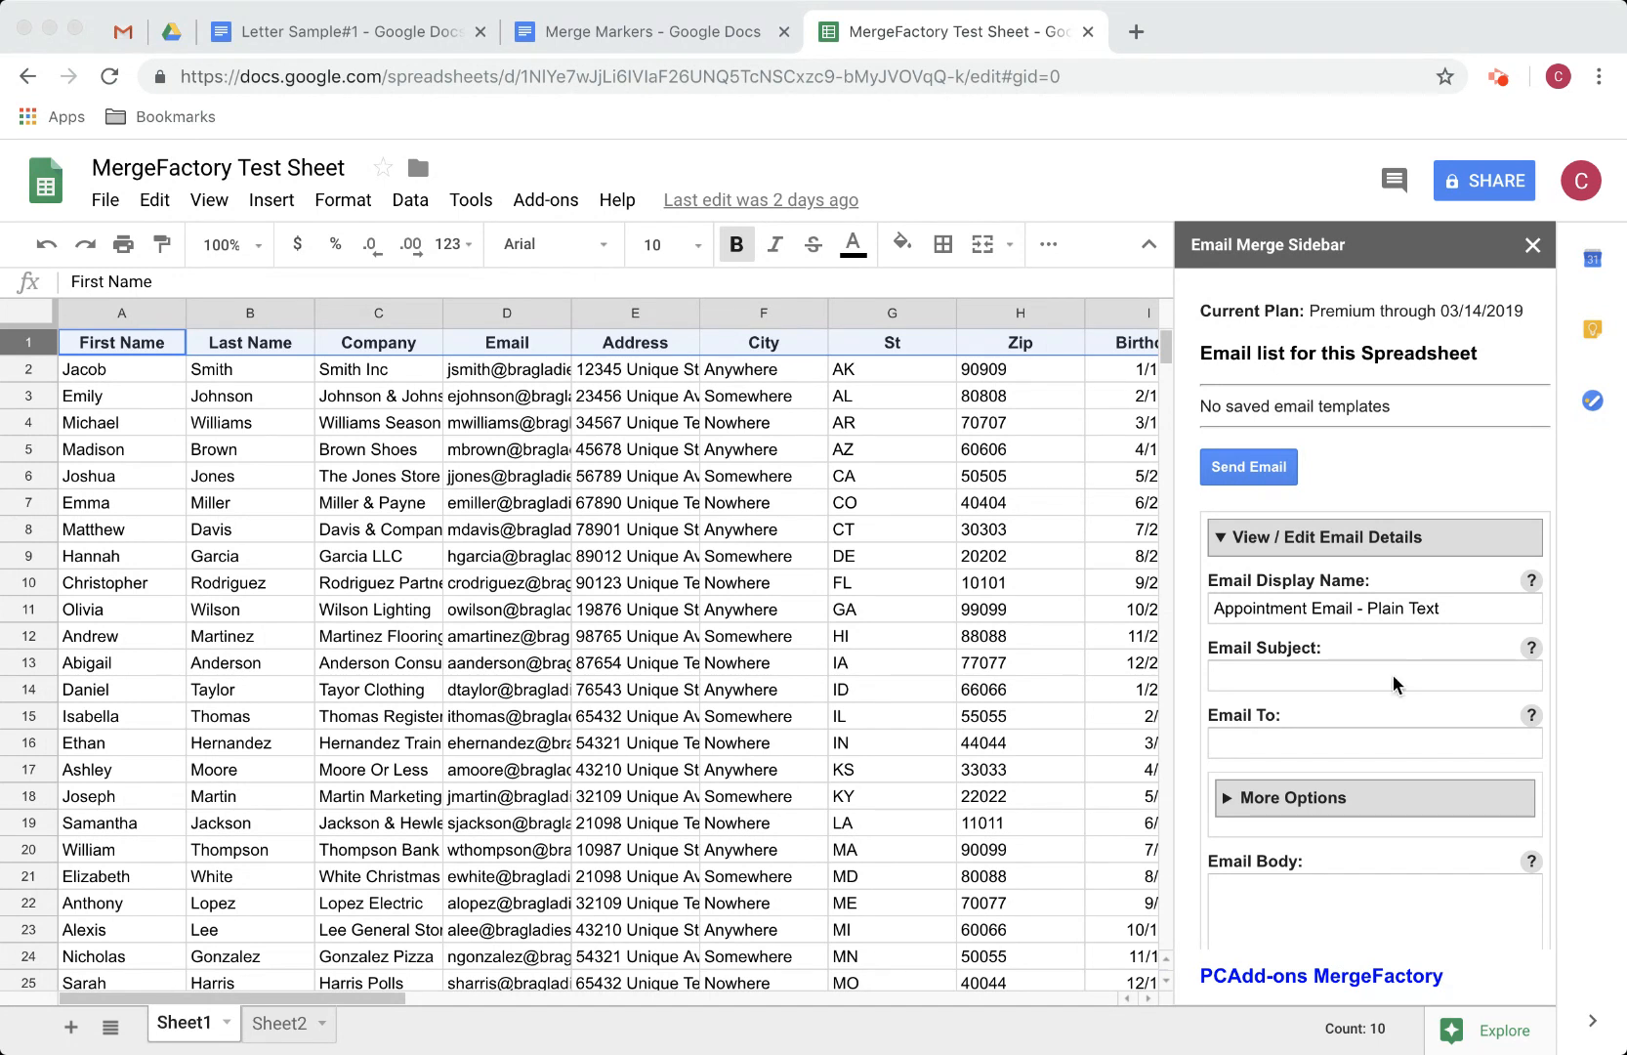
{"action": "left_click", "coordinate": [1298, 677]}
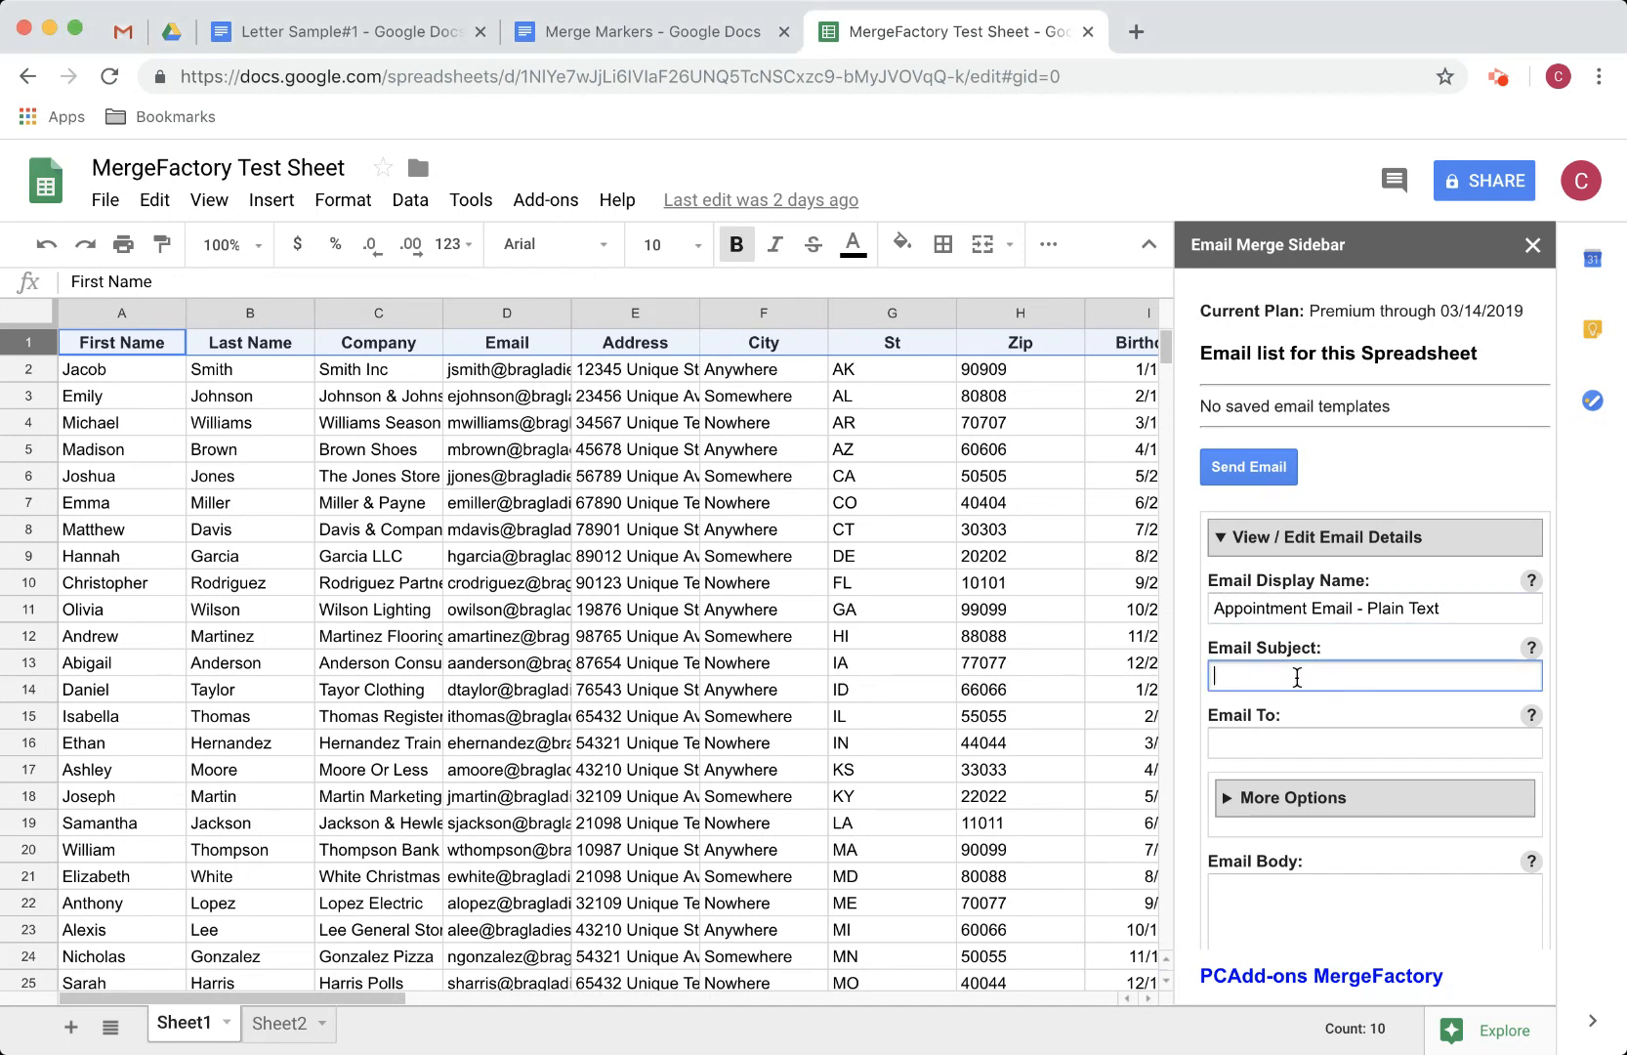
{"action": "type", "text": "Thank you @colA@ for your appointment"}
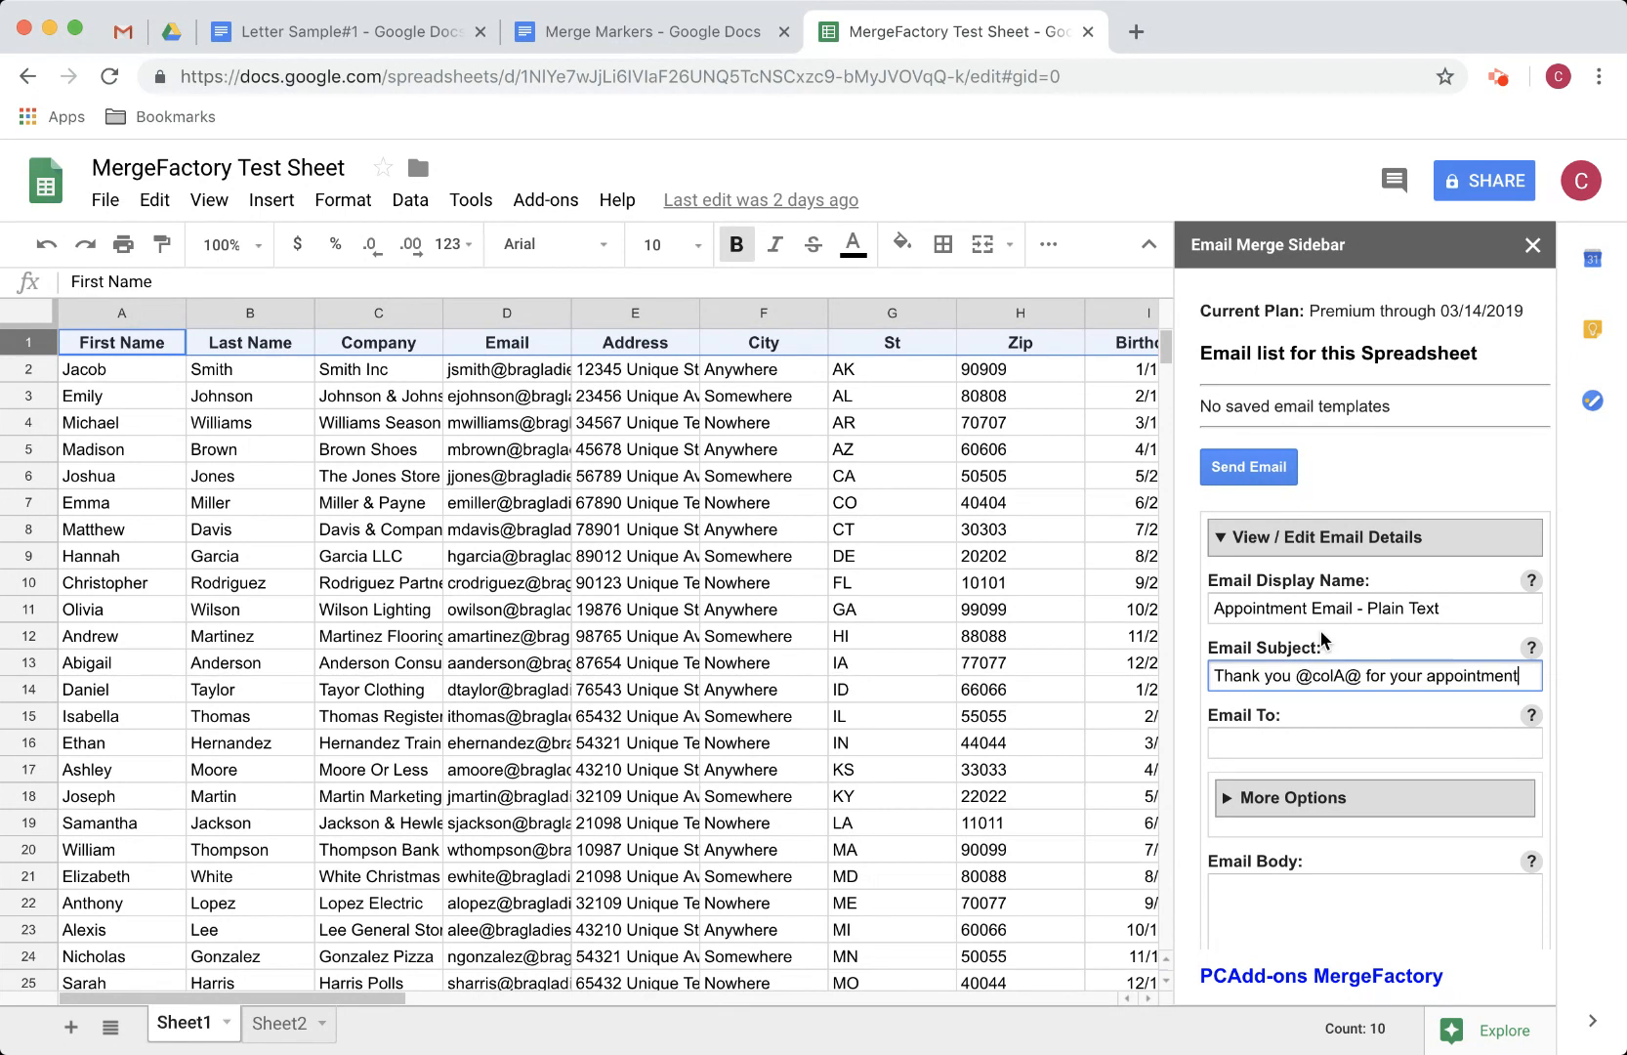
{"action": "scroll", "coordinate": [1320, 632], "scroll_direction": "down", "scroll_amount": 3}
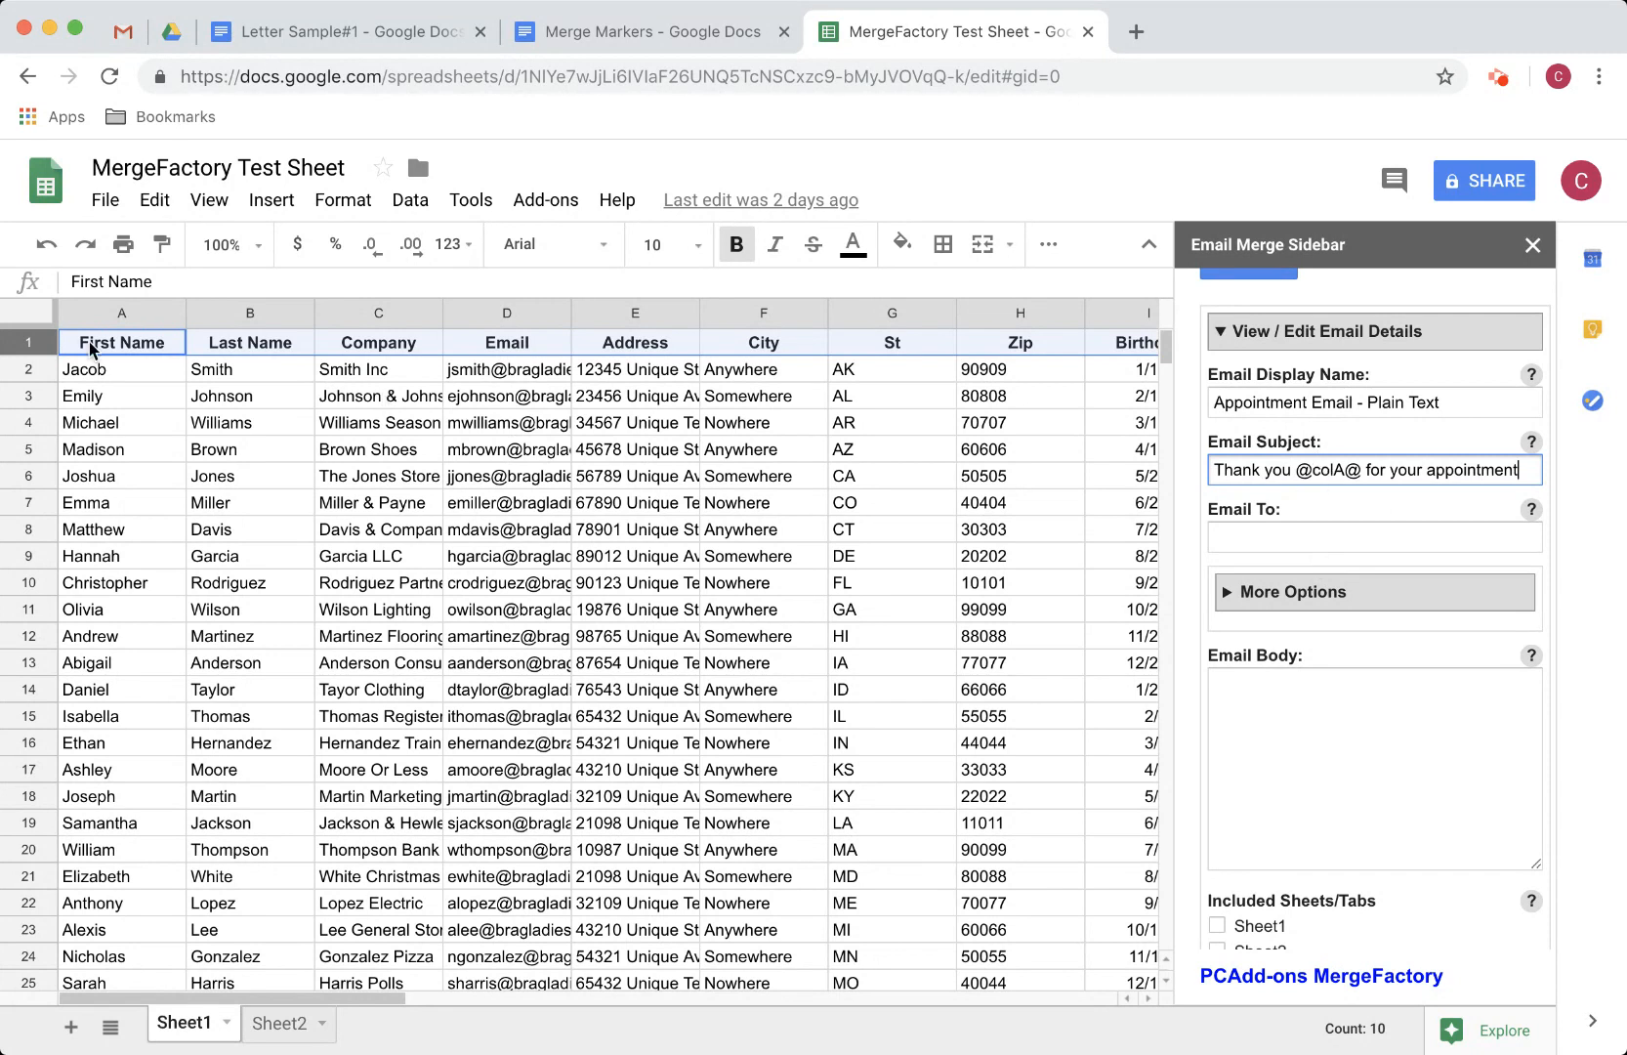
{"action": "left_click", "coordinate": [1252, 539]}
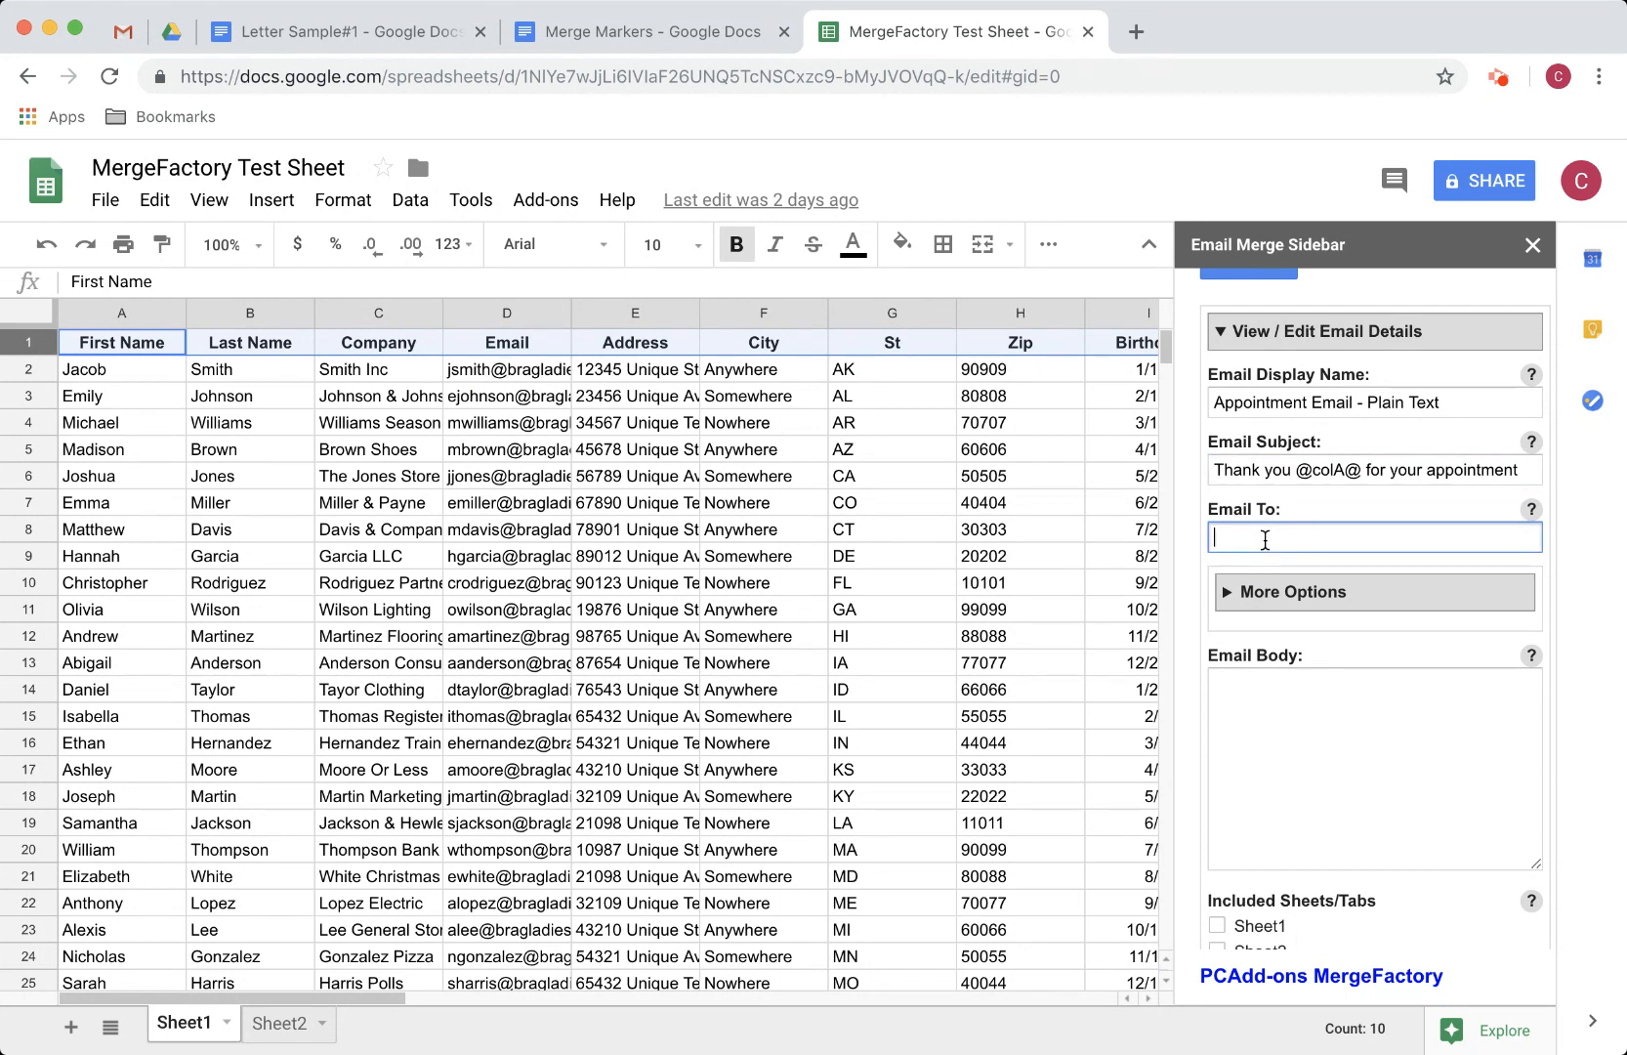
{"action": "type", "text": "@colD@"}
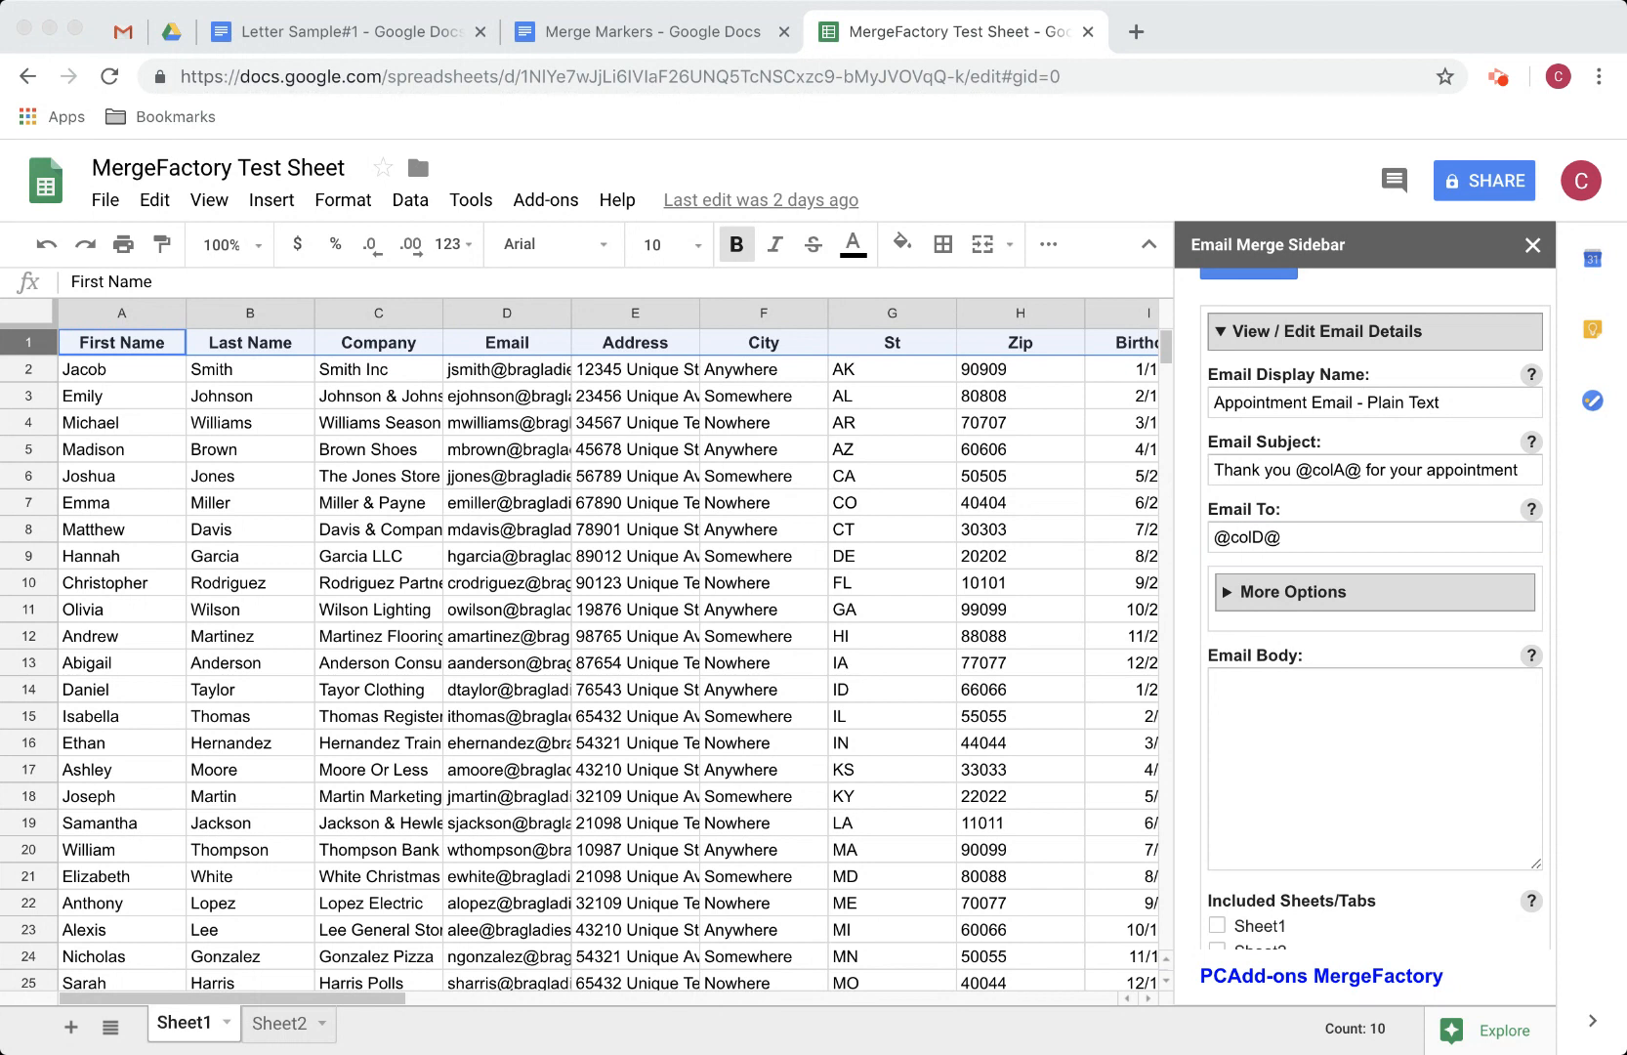
Paste the copied Appointment Confirmation text with its column data and header markers into the email body and review it
{"action": "left_click", "coordinate": [1228, 688]}
{"action": "left_click", "coordinate": [1228, 687]}
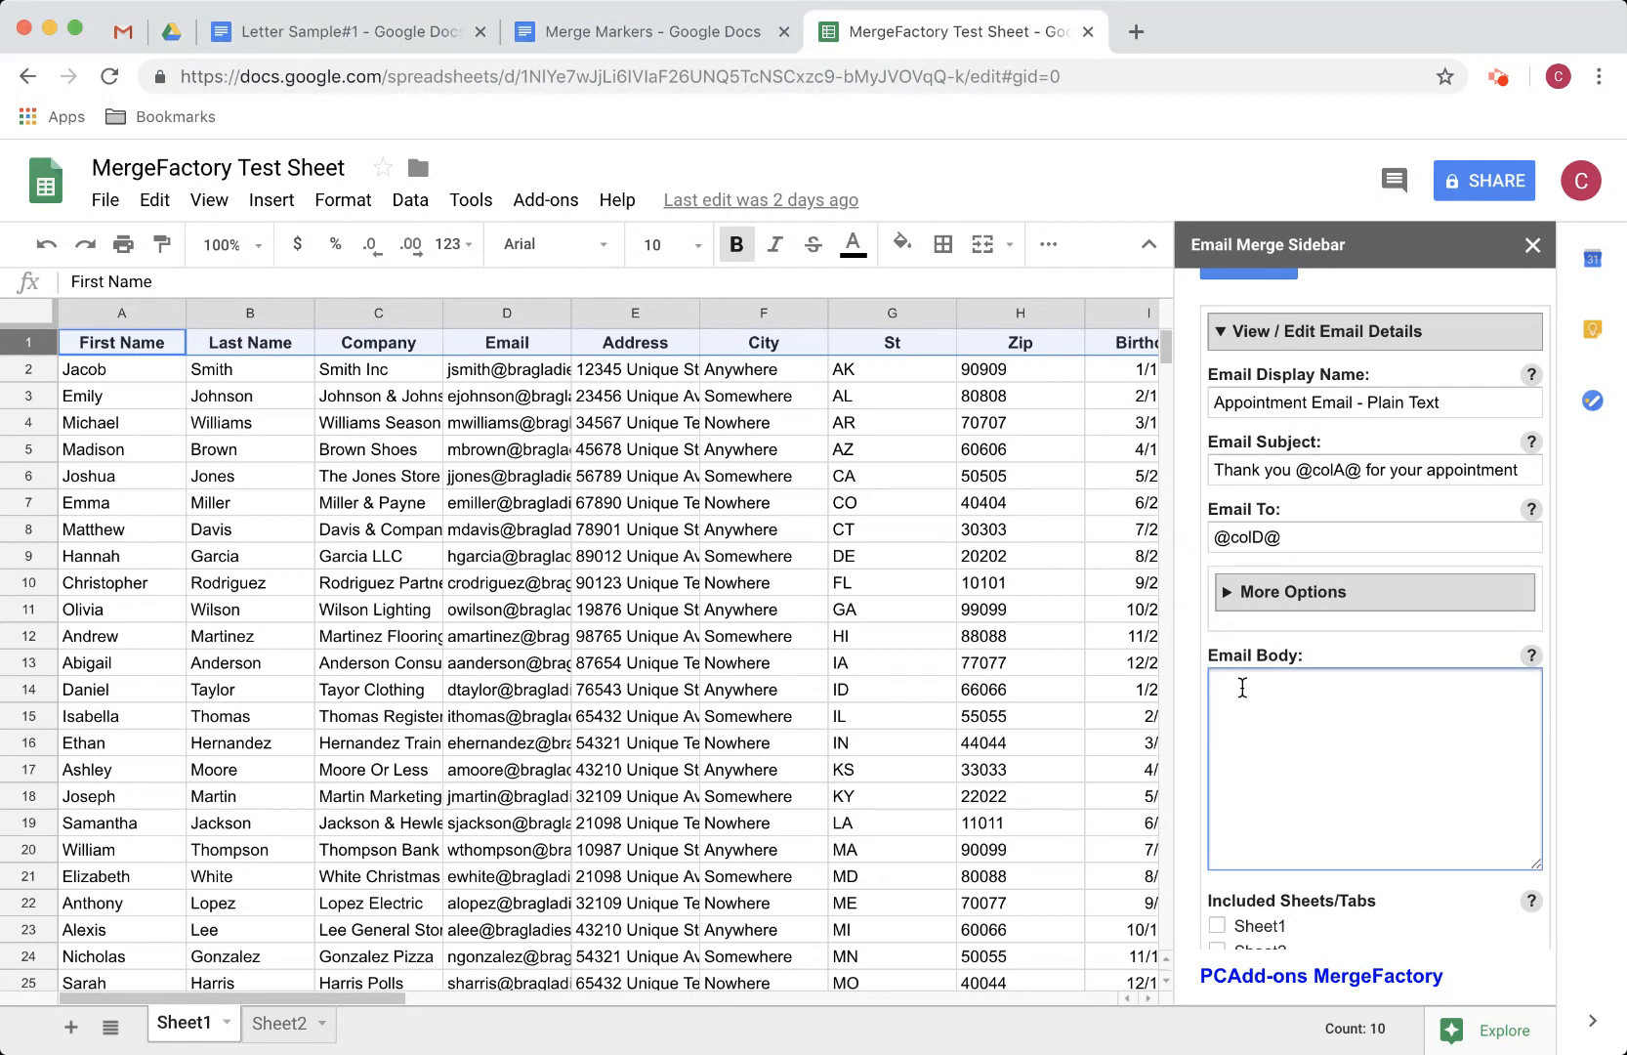
{"action": "key", "text": "super+v"}
{"action": "scroll", "coordinate": [1321, 708], "scroll_direction": "up", "scroll_amount": 2}
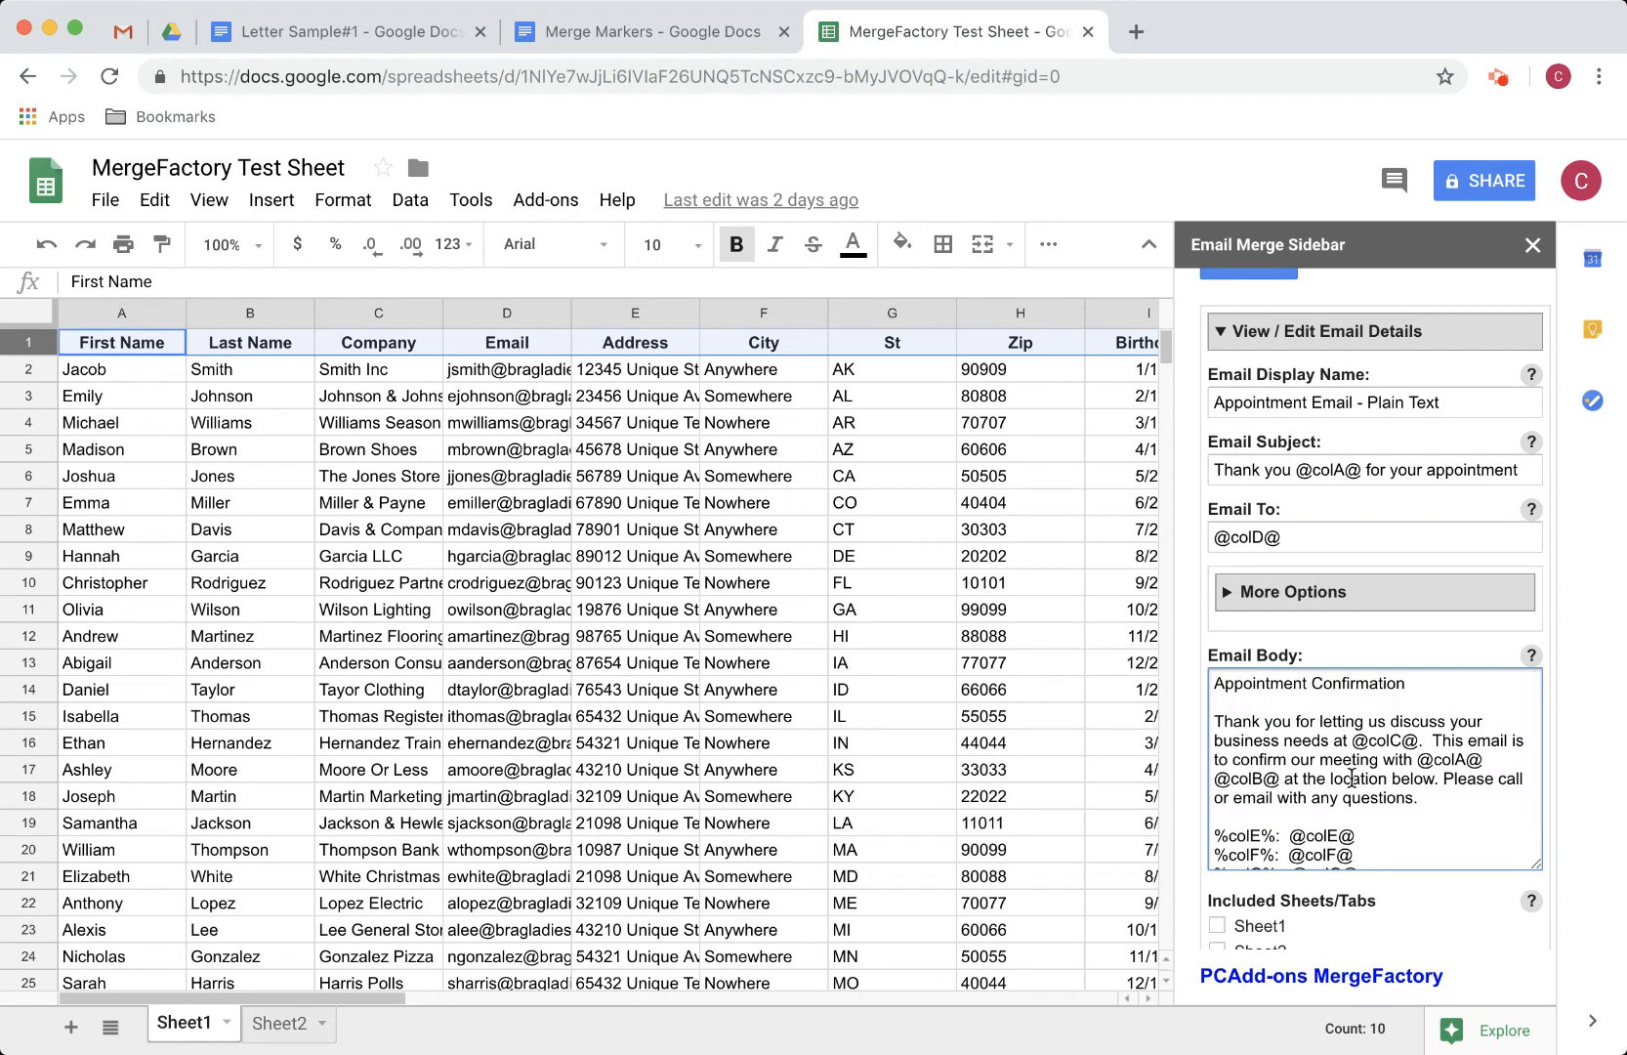
{"action": "scroll", "coordinate": [1270, 781], "scroll_direction": "down", "scroll_amount": 1}
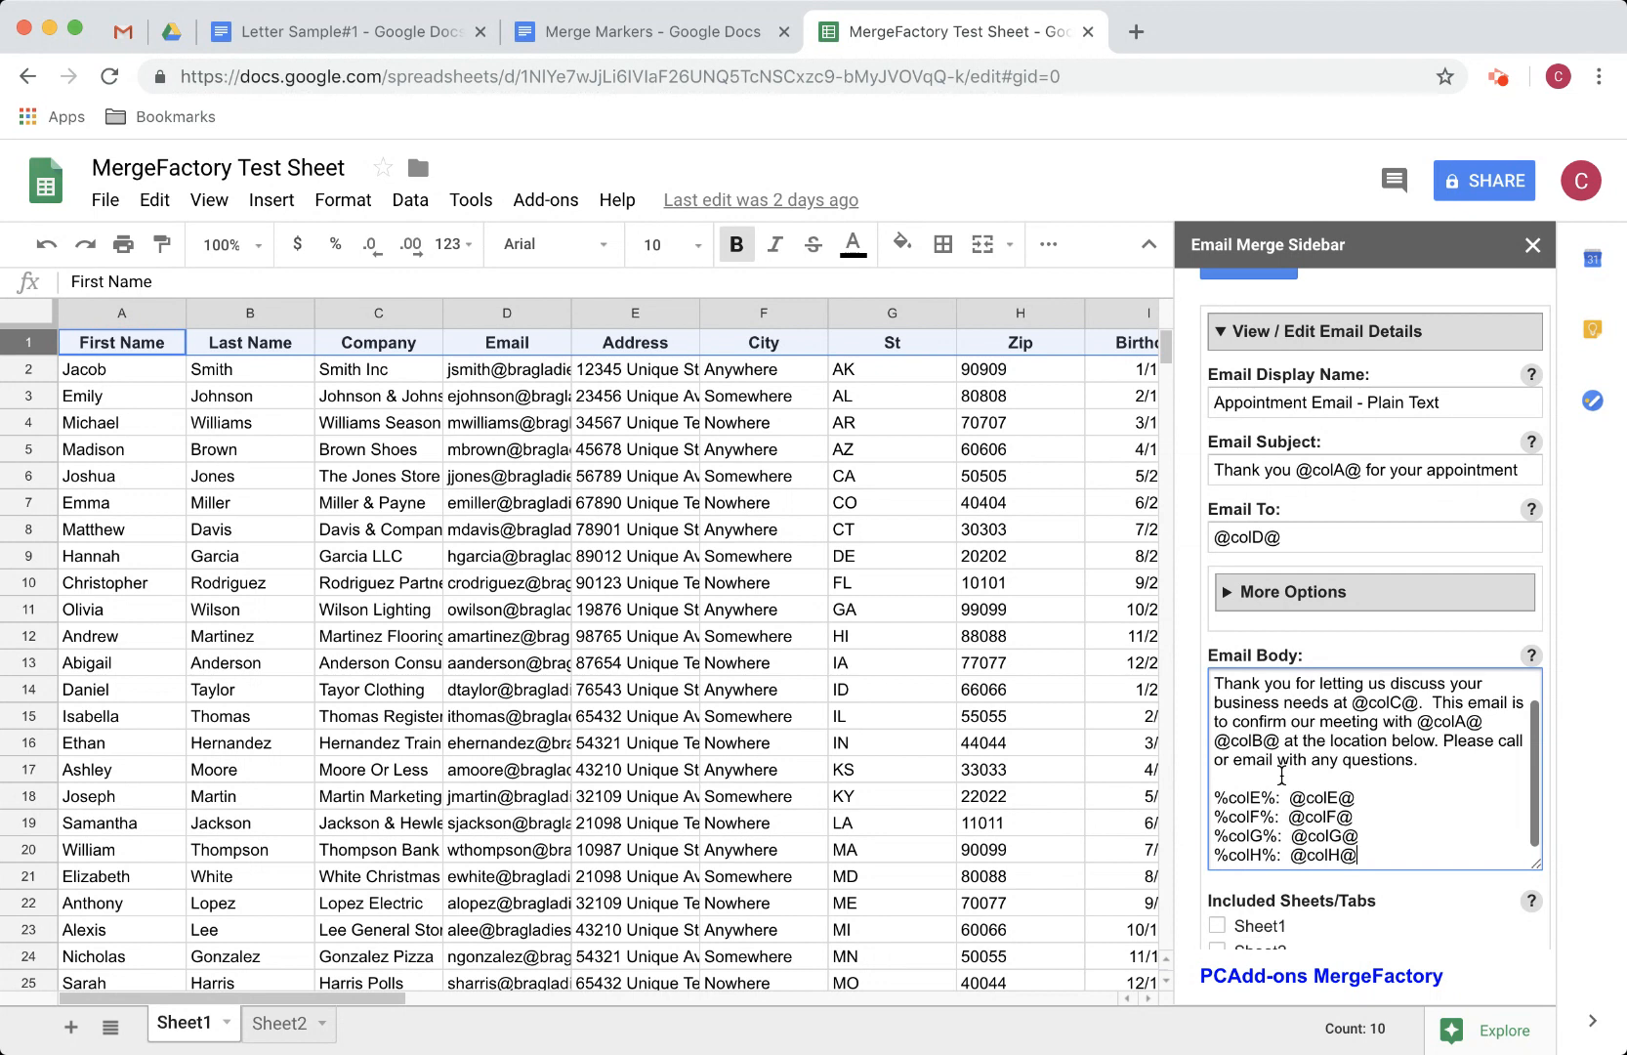
{"action": "left_click", "coordinate": [1259, 793]}
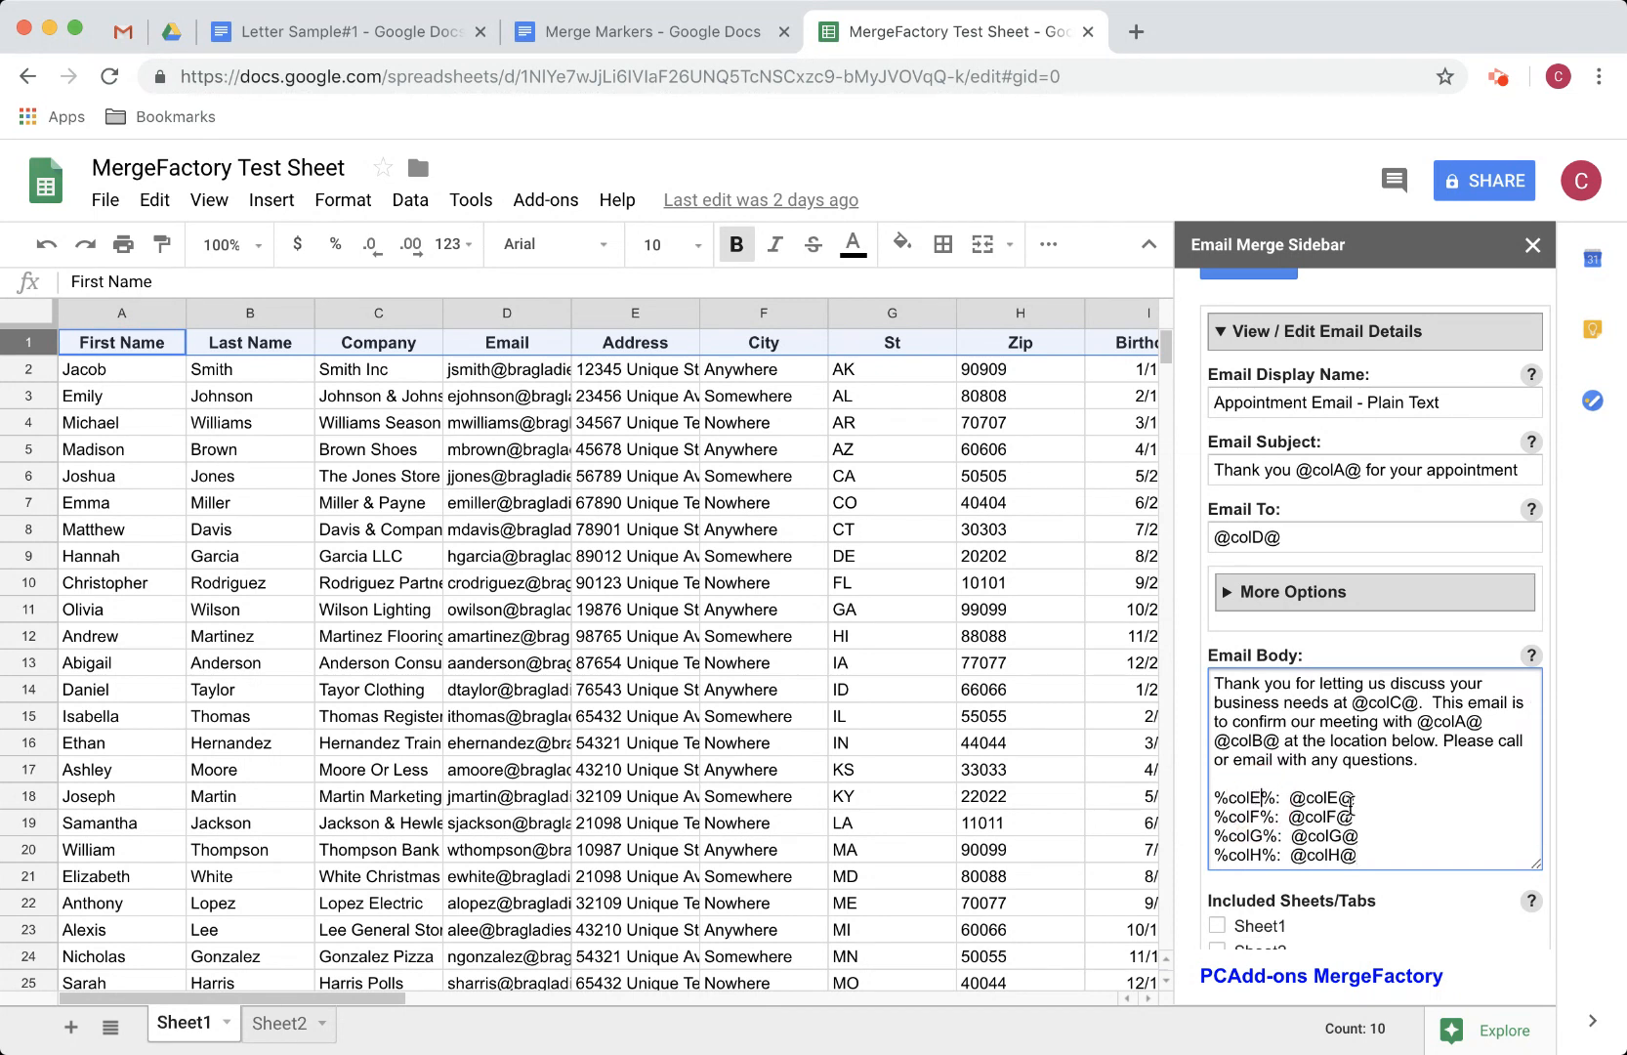
{"action": "left_click", "coordinate": [1250, 796]}
Include Sheet1 for the email template and save the email details
{"action": "scroll", "coordinate": [1400, 783], "scroll_direction": "down", "scroll_amount": 2}
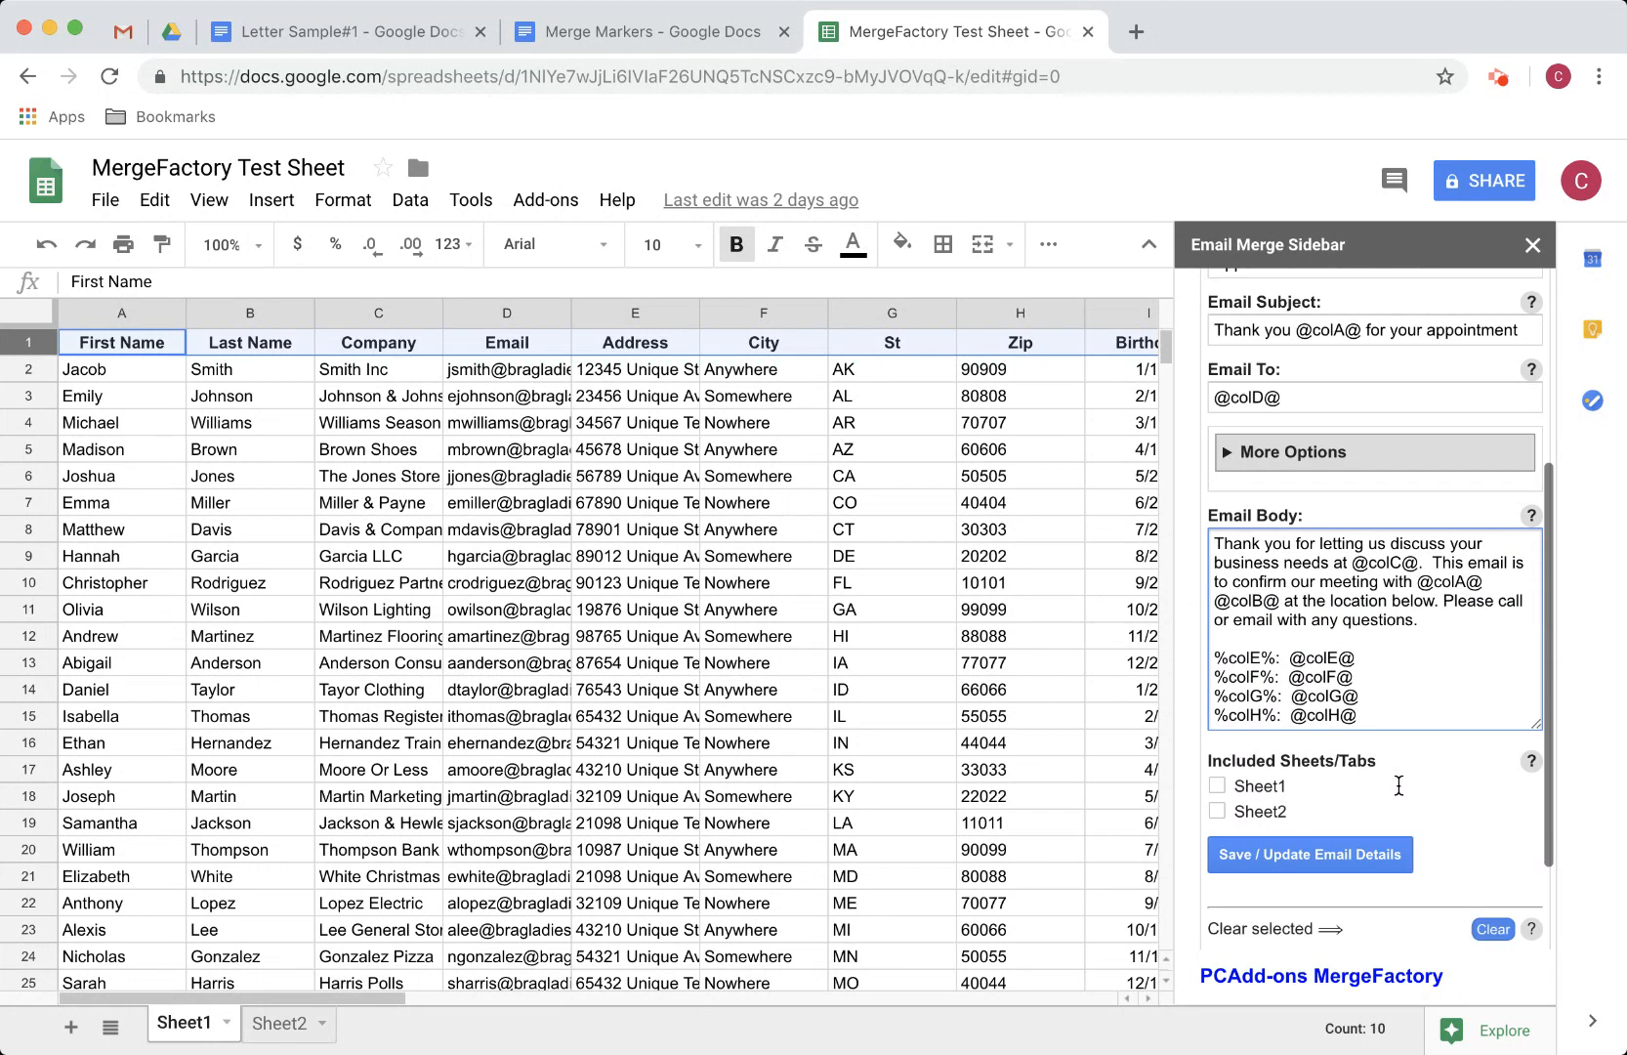
{"action": "left_click", "coordinate": [1217, 760]}
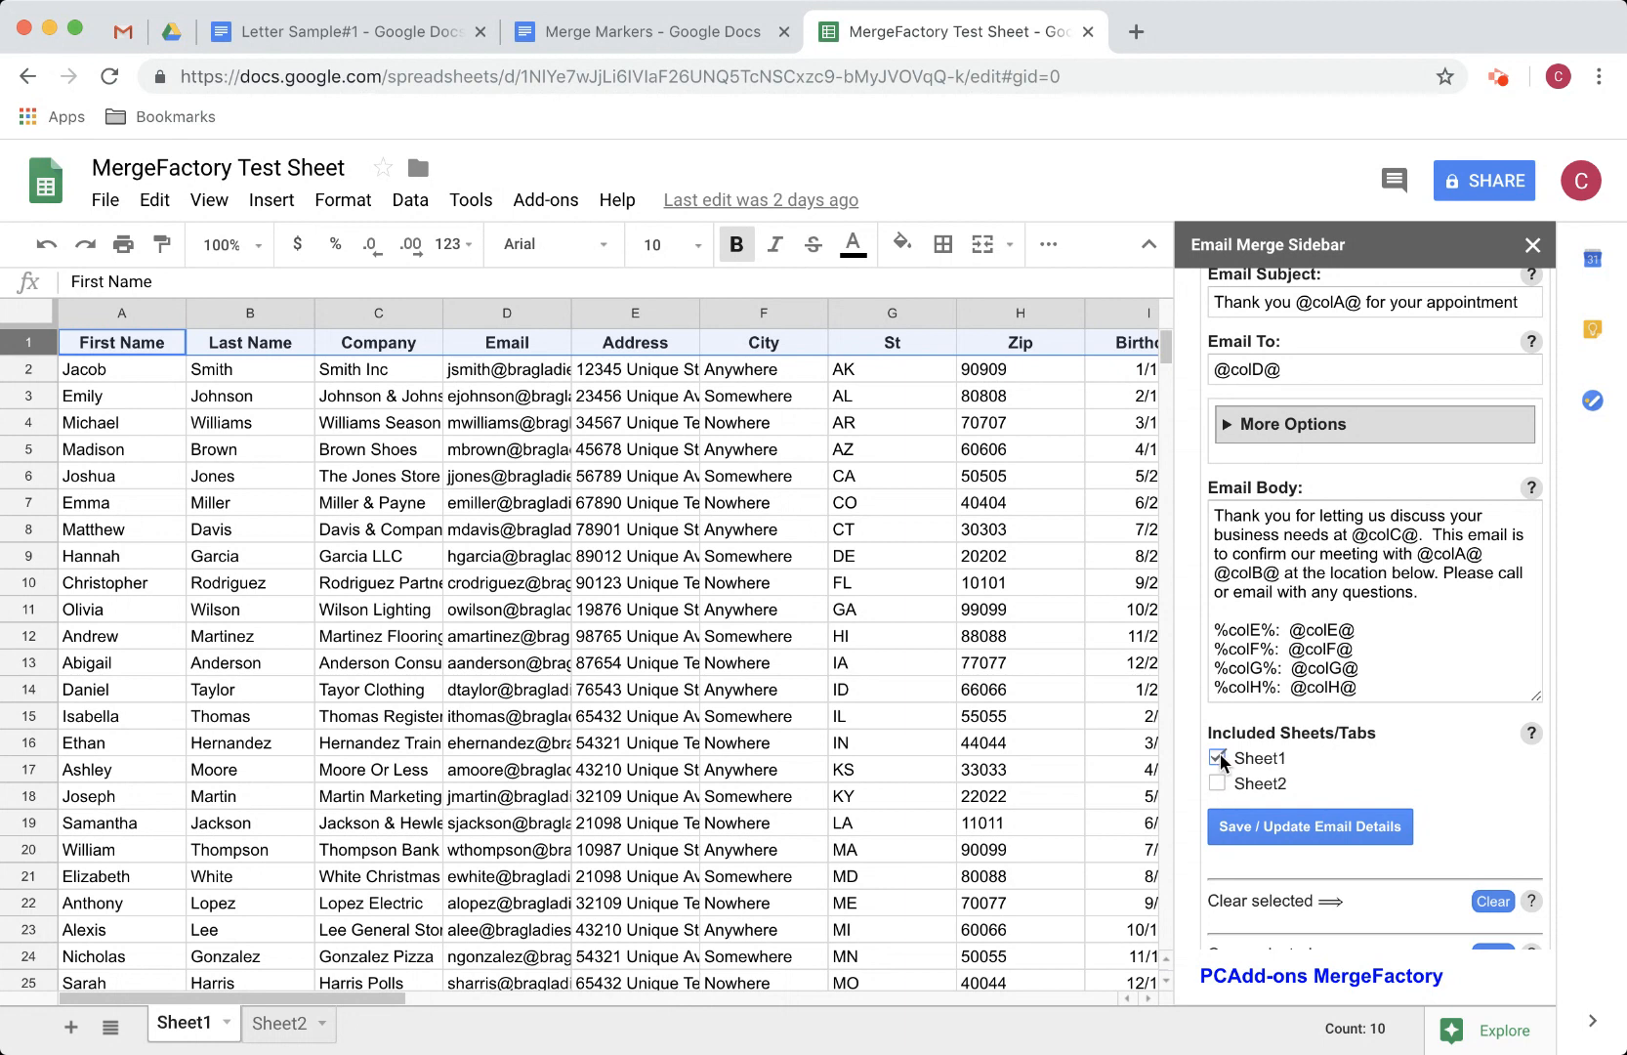
{"action": "scroll", "coordinate": [1313, 759], "scroll_direction": "down", "scroll_amount": 2}
{"action": "left_click", "coordinate": [1314, 760]}
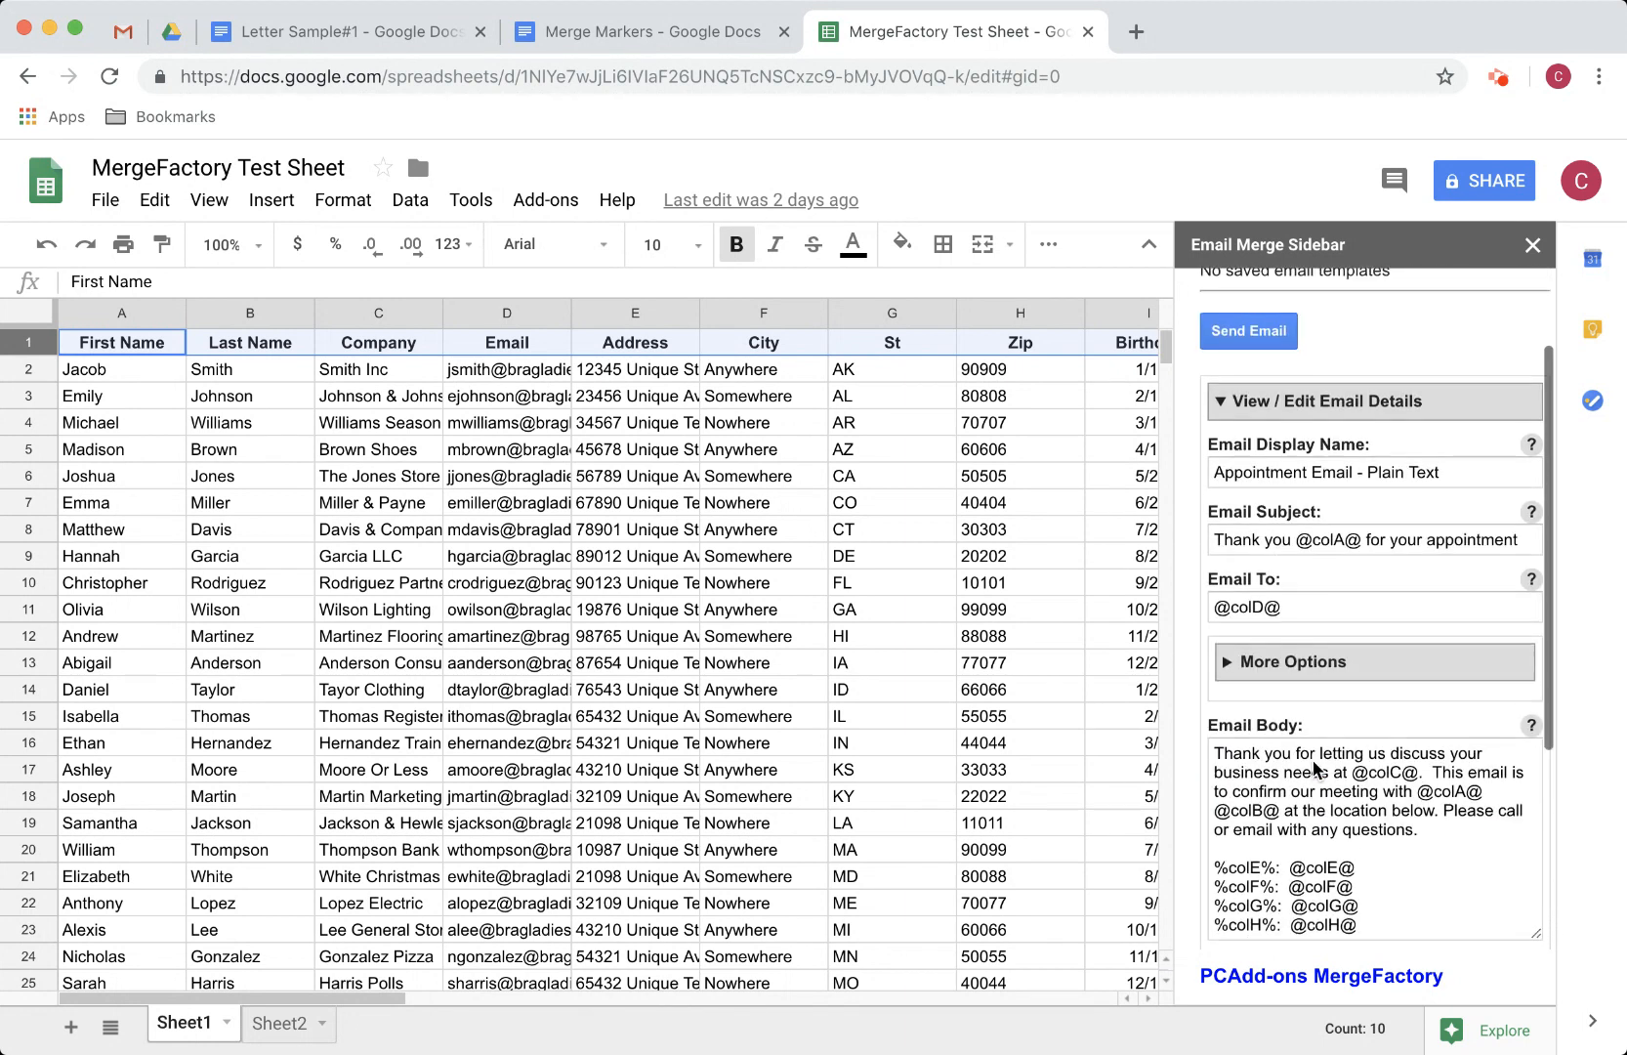
{"action": "scroll", "coordinate": [1315, 766], "scroll_direction": "down", "scroll_amount": 5}
{"action": "left_click", "coordinate": [1331, 858]}
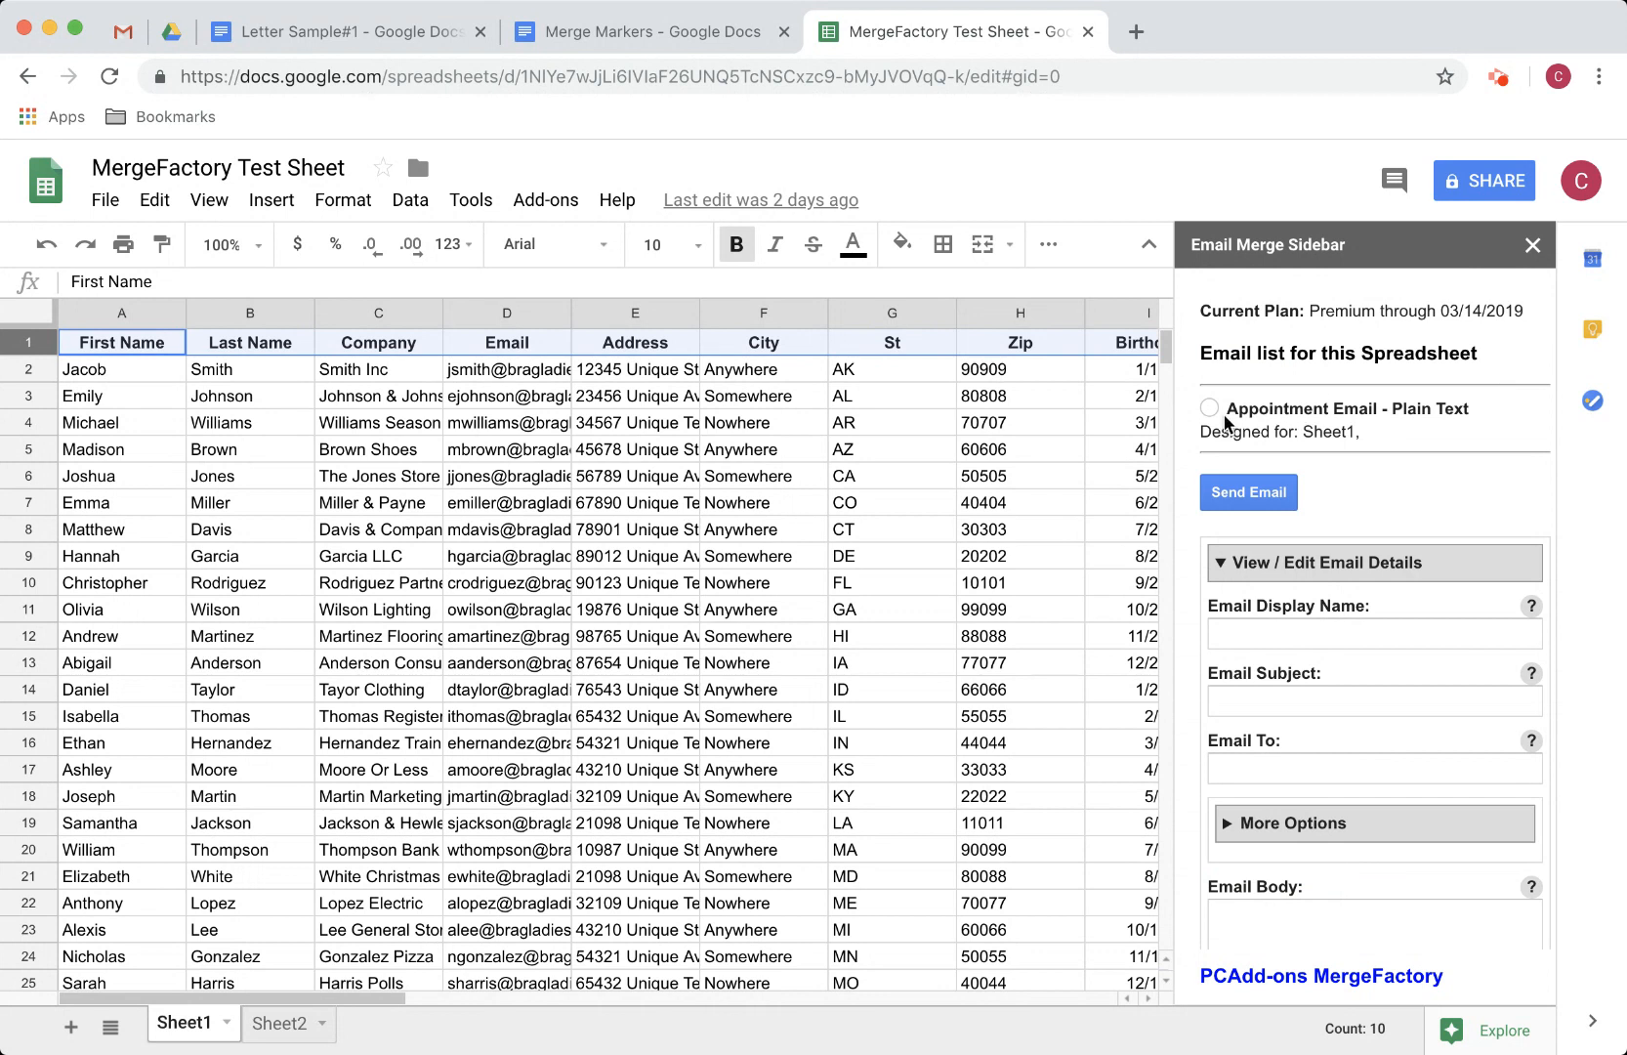
Send the "Appointment Email - Plain Text" template to the contact in row 3 and to the contacts in rows 4 to 6
{"action": "left_click", "coordinate": [44, 398]}
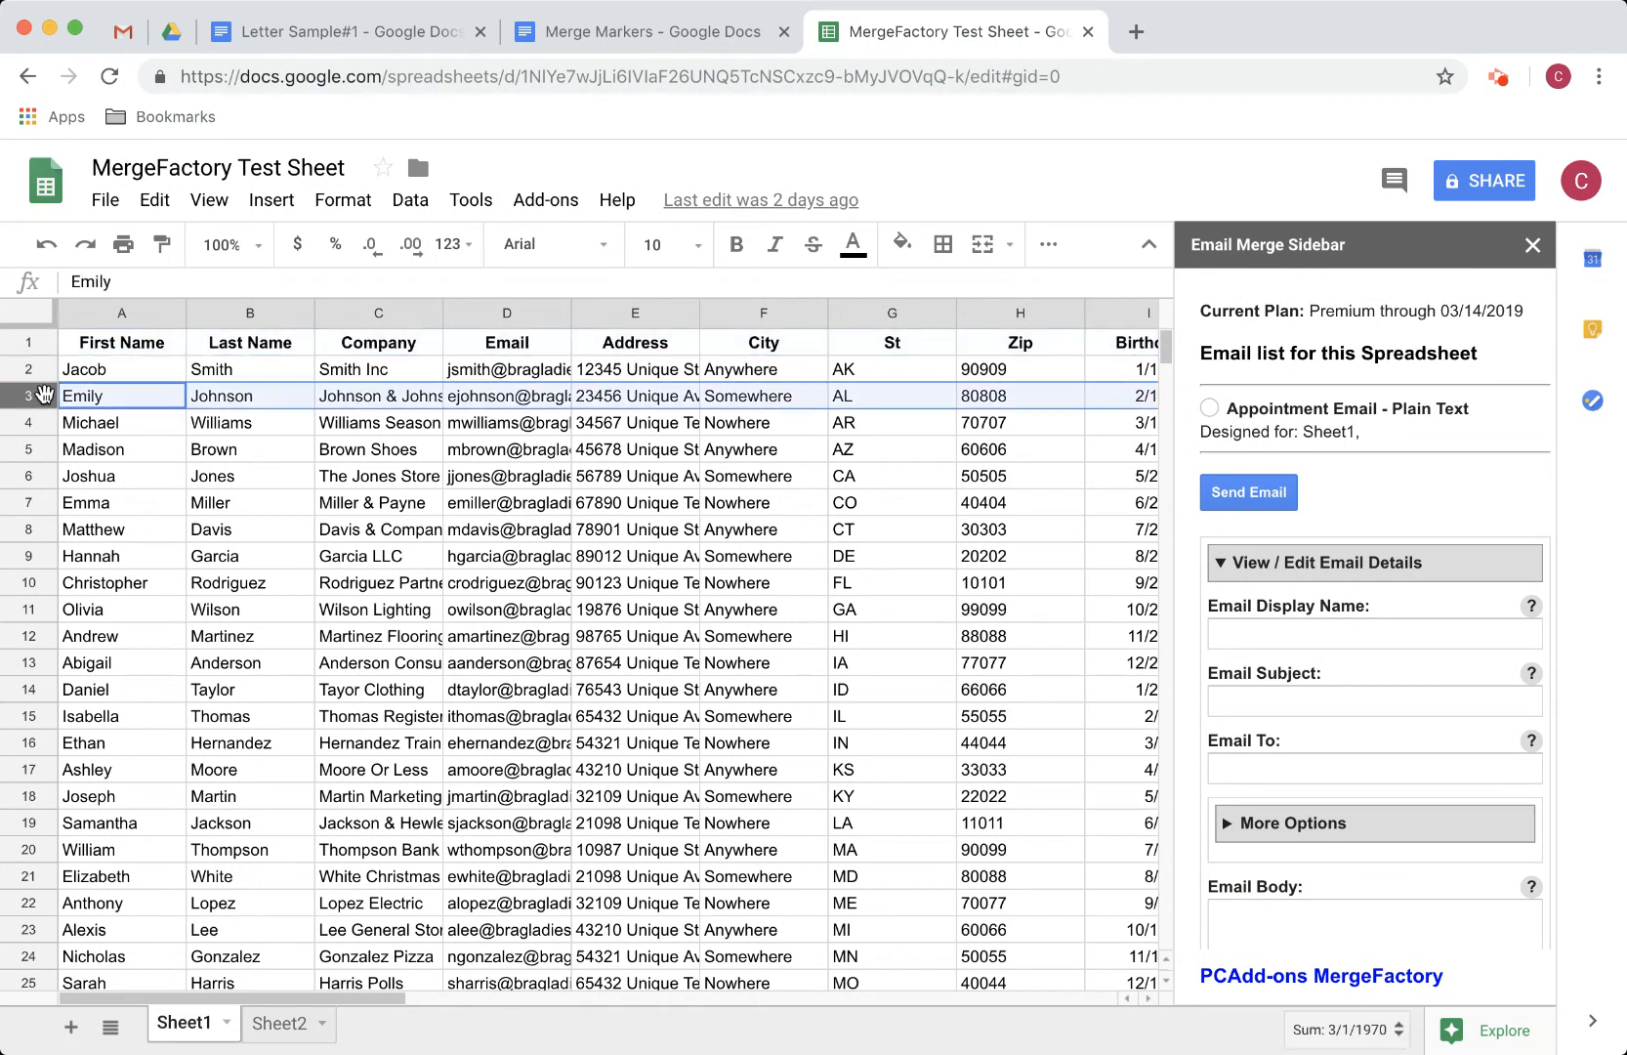
{"action": "left_click", "coordinate": [1208, 407]}
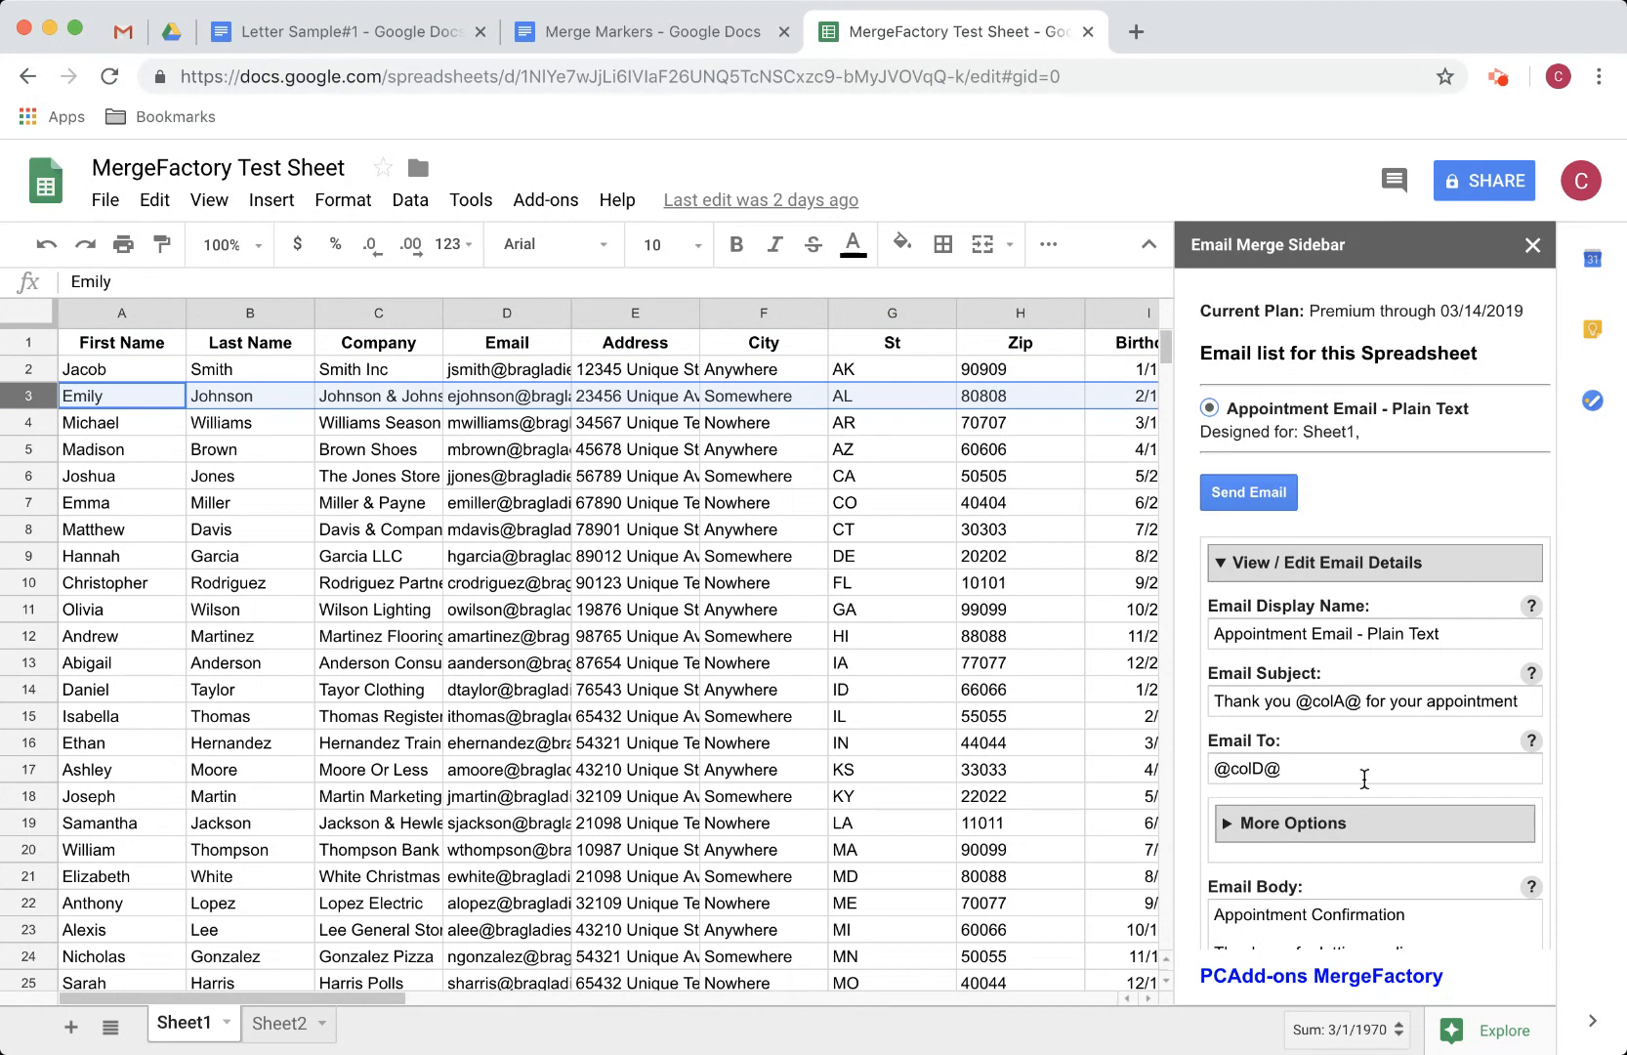
{"action": "left_click", "coordinate": [1434, 566]}
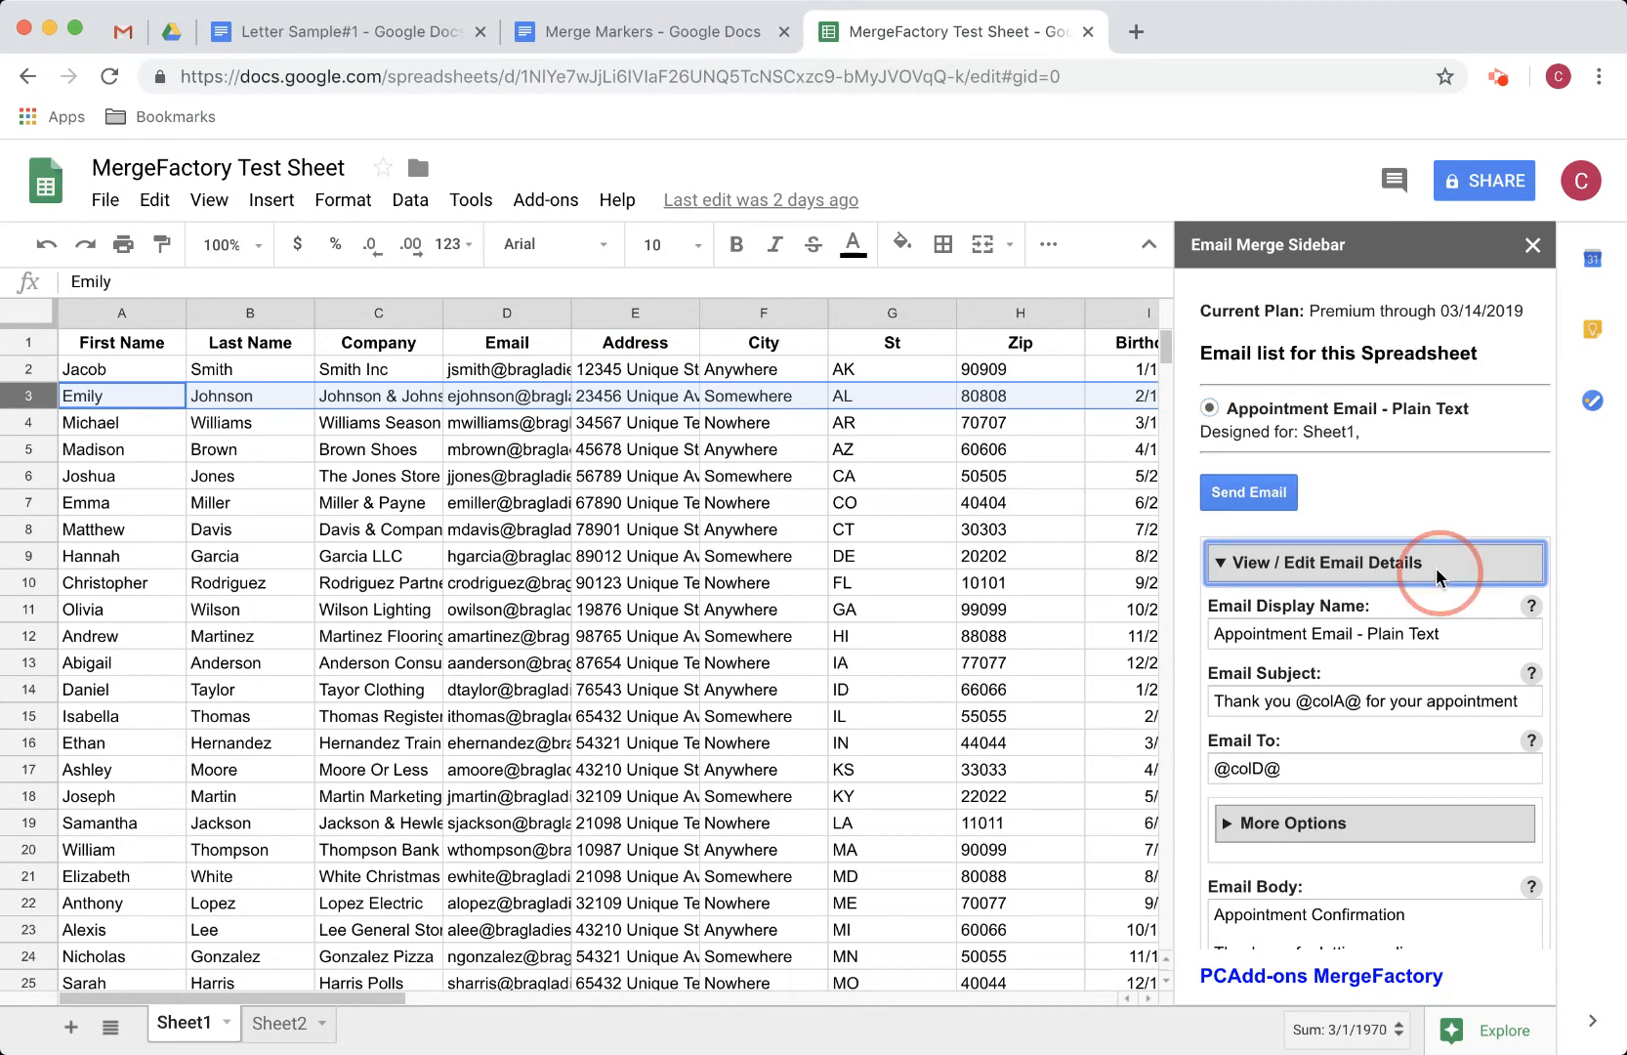
{"action": "left_click", "coordinate": [1260, 498]}
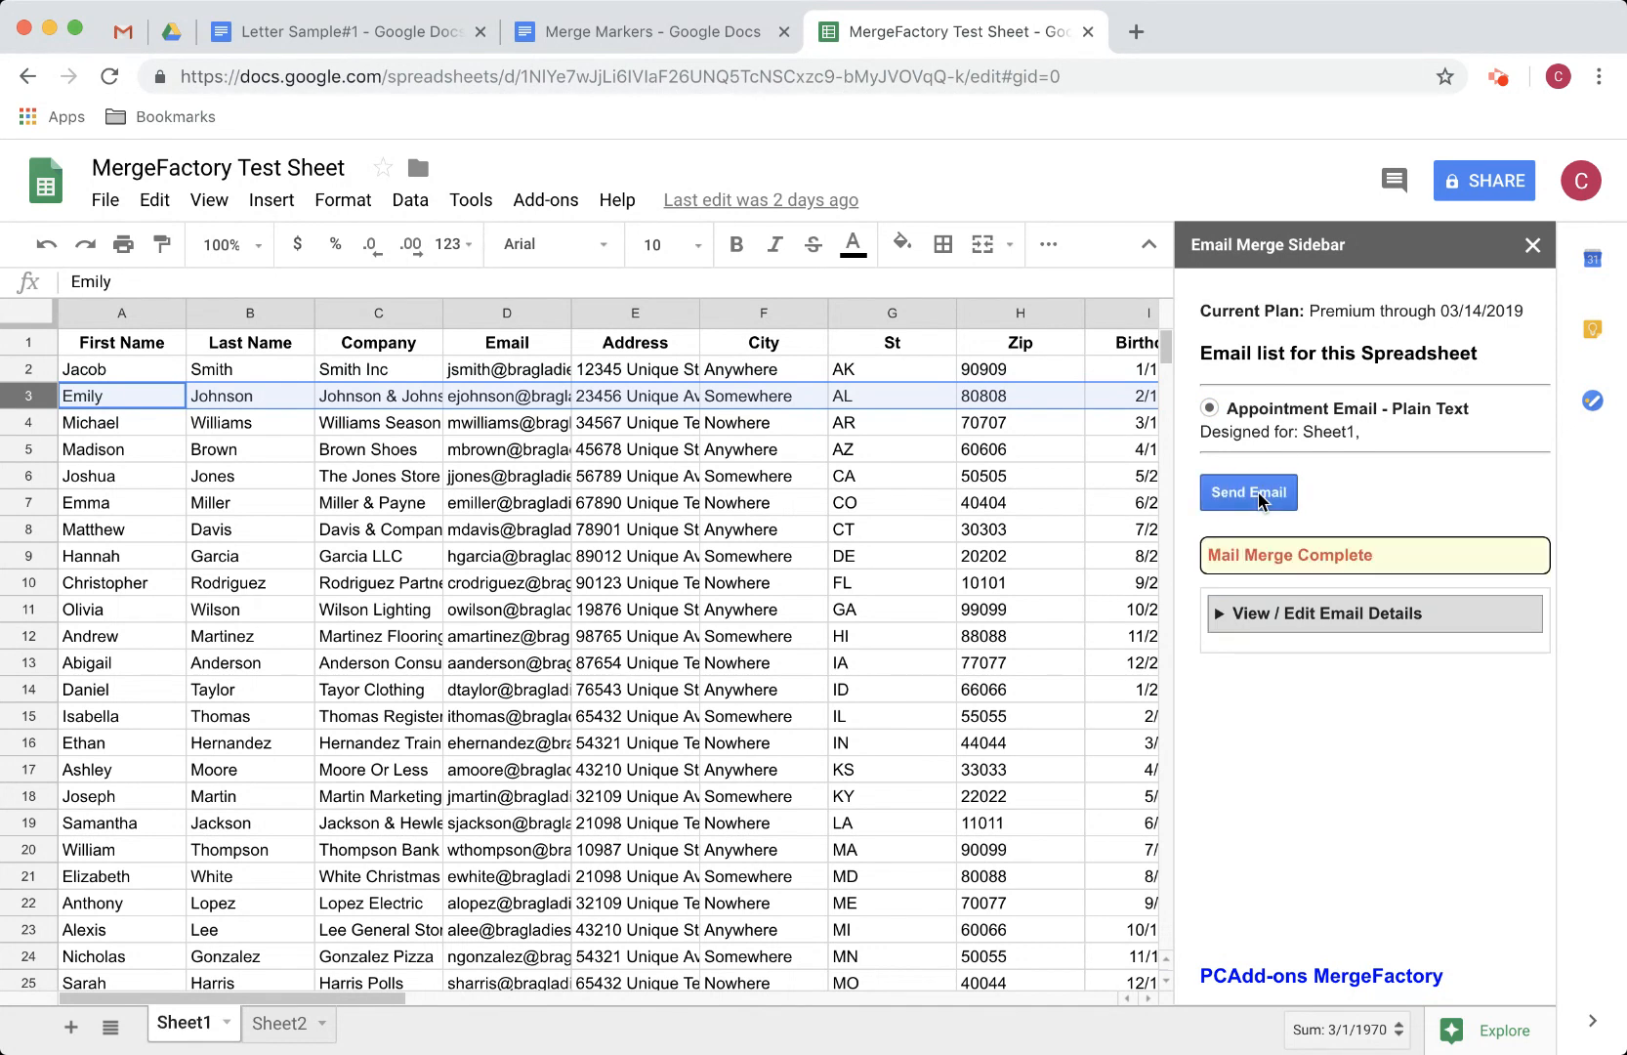
{"action": "left_click_drag", "start_coordinate": [28, 422], "coordinate": [27, 479]}
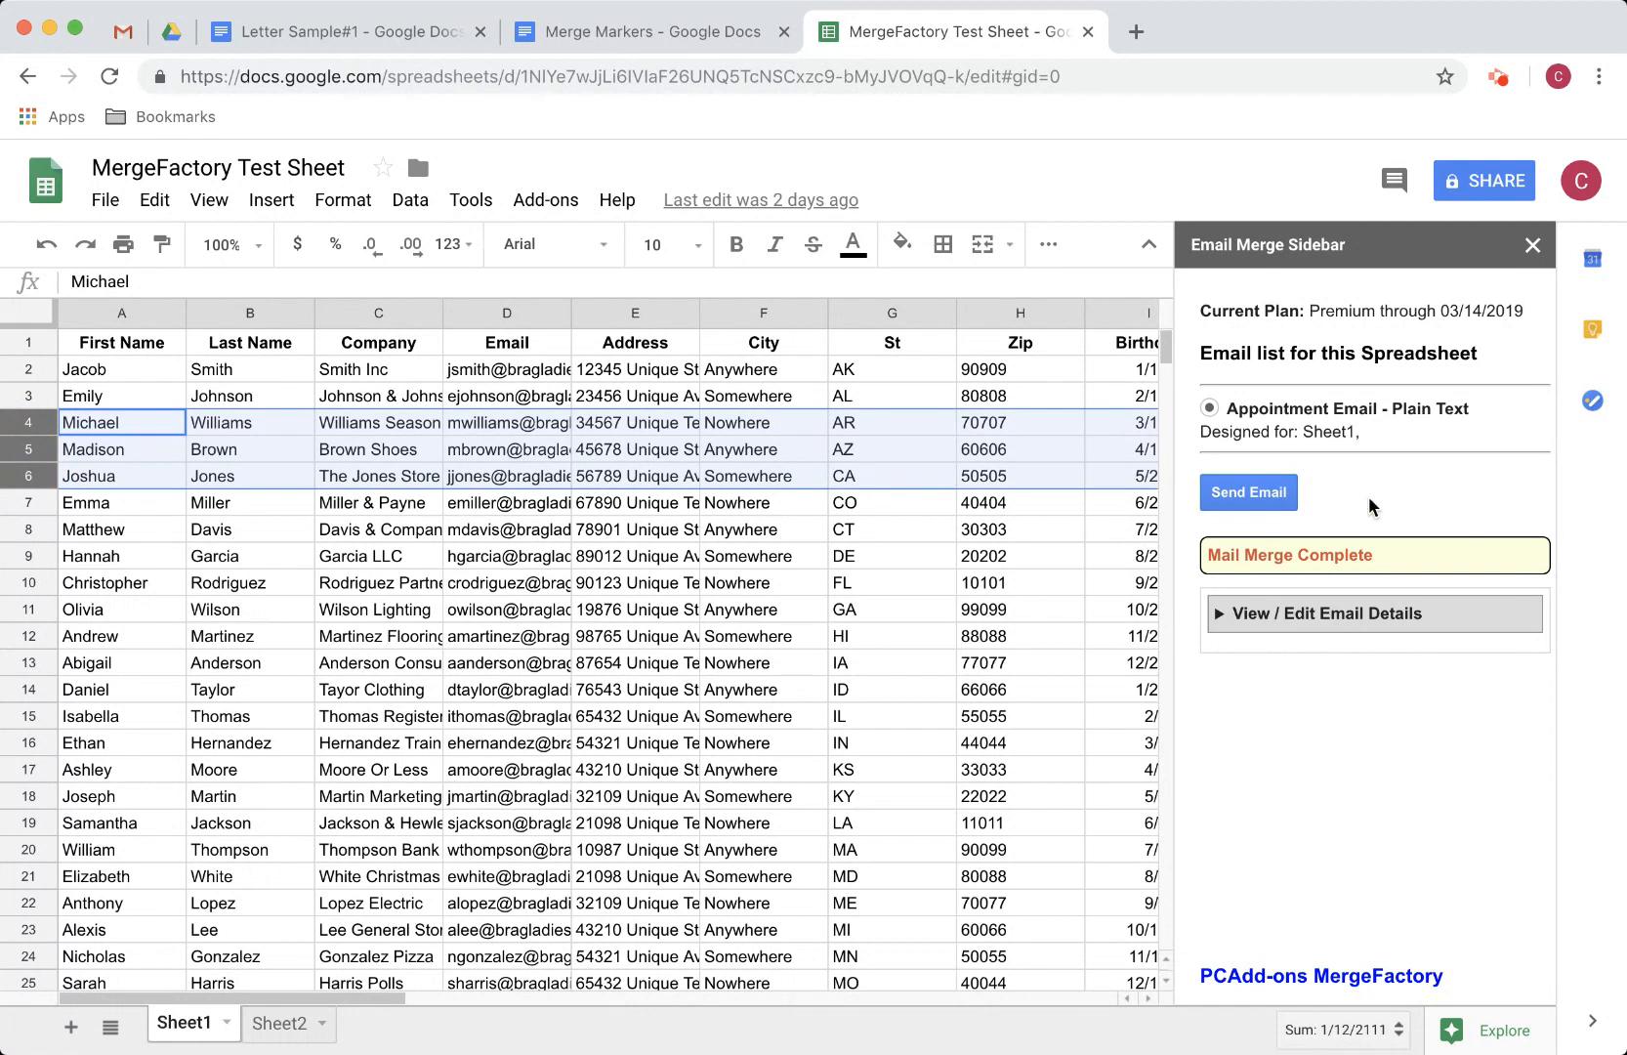
{"action": "left_click", "coordinate": [1249, 491]}
Switch to Gmail, refresh the sent mail and check the merged subject and body of the first appointment email
{"action": "left_click", "coordinate": [127, 35]}
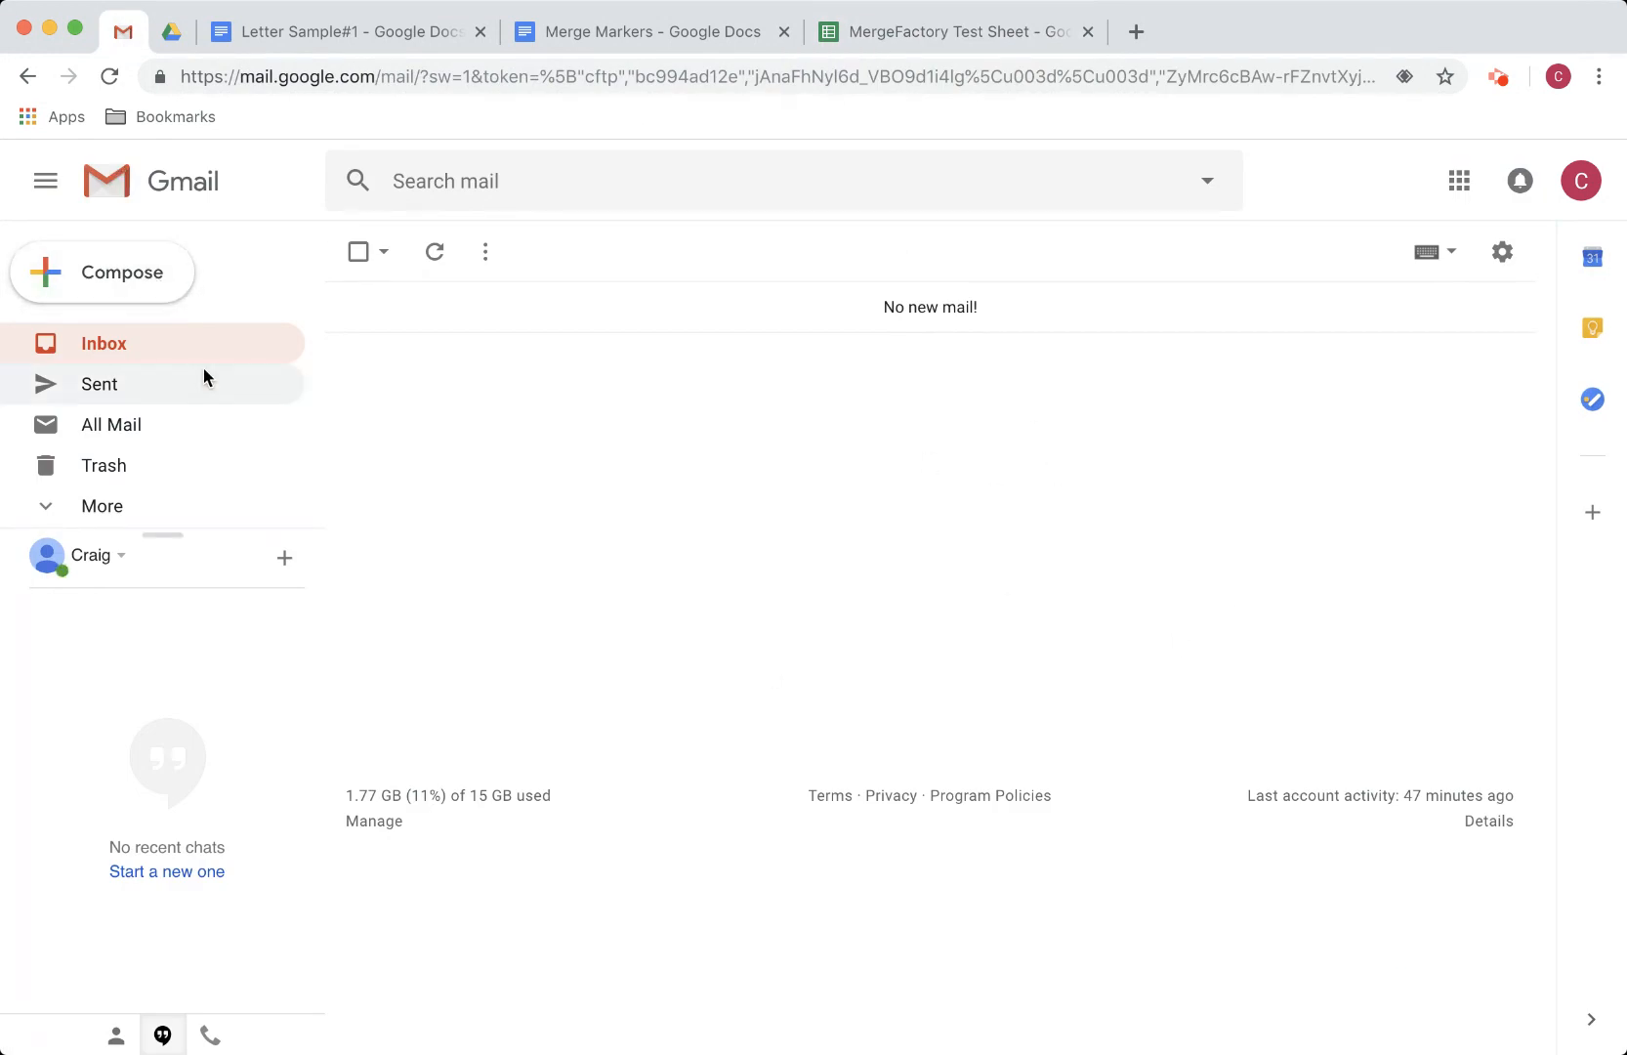
{"action": "left_click", "coordinate": [156, 386]}
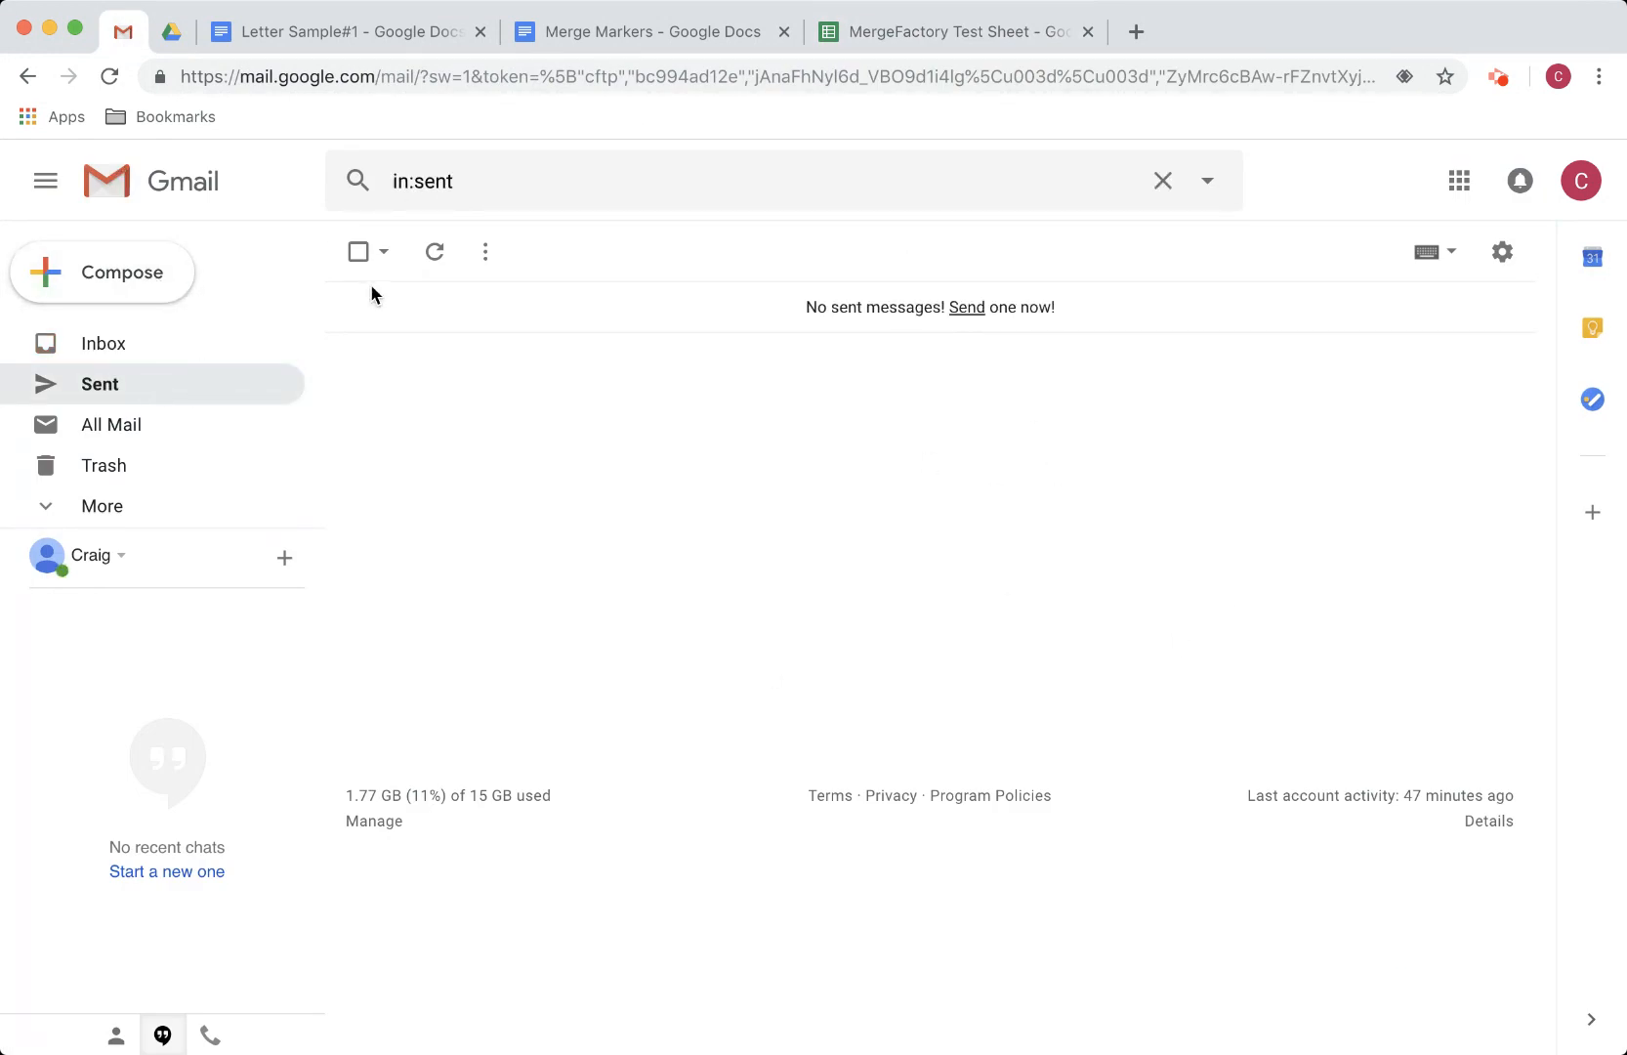
{"action": "left_click", "coordinate": [448, 258]}
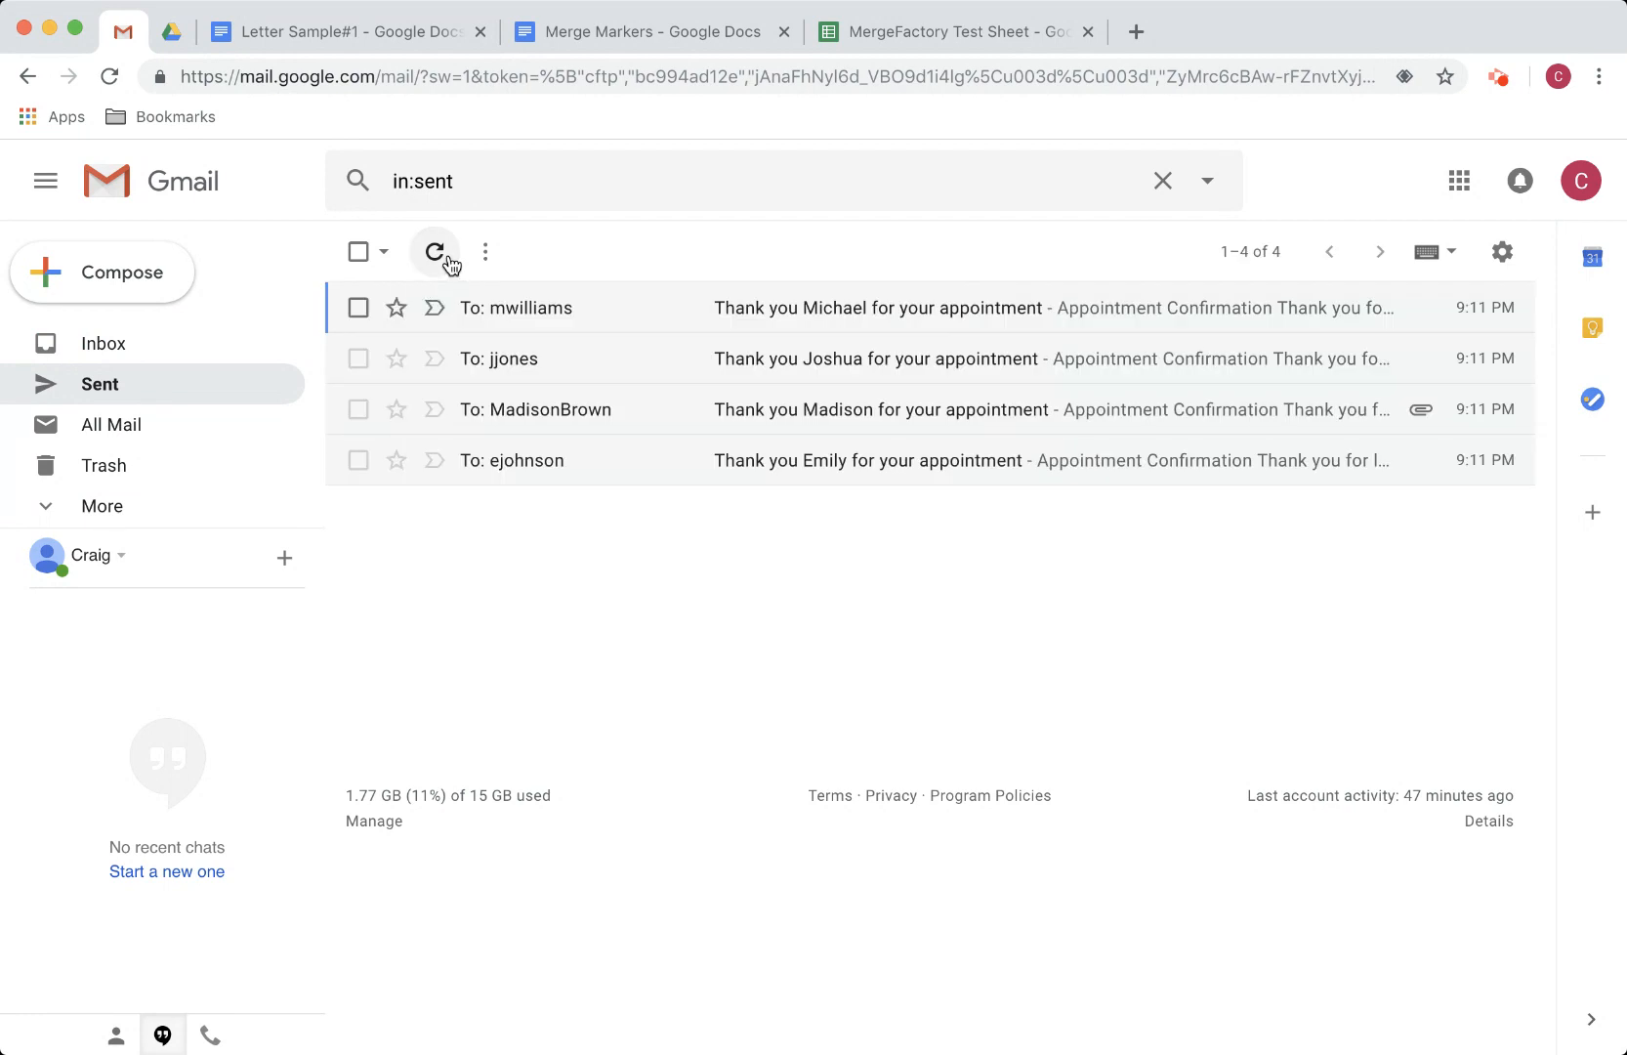
{"action": "left_click", "coordinate": [804, 311]}
{"action": "left_click_drag", "start_coordinate": [541, 324], "coordinate": [644, 323]}
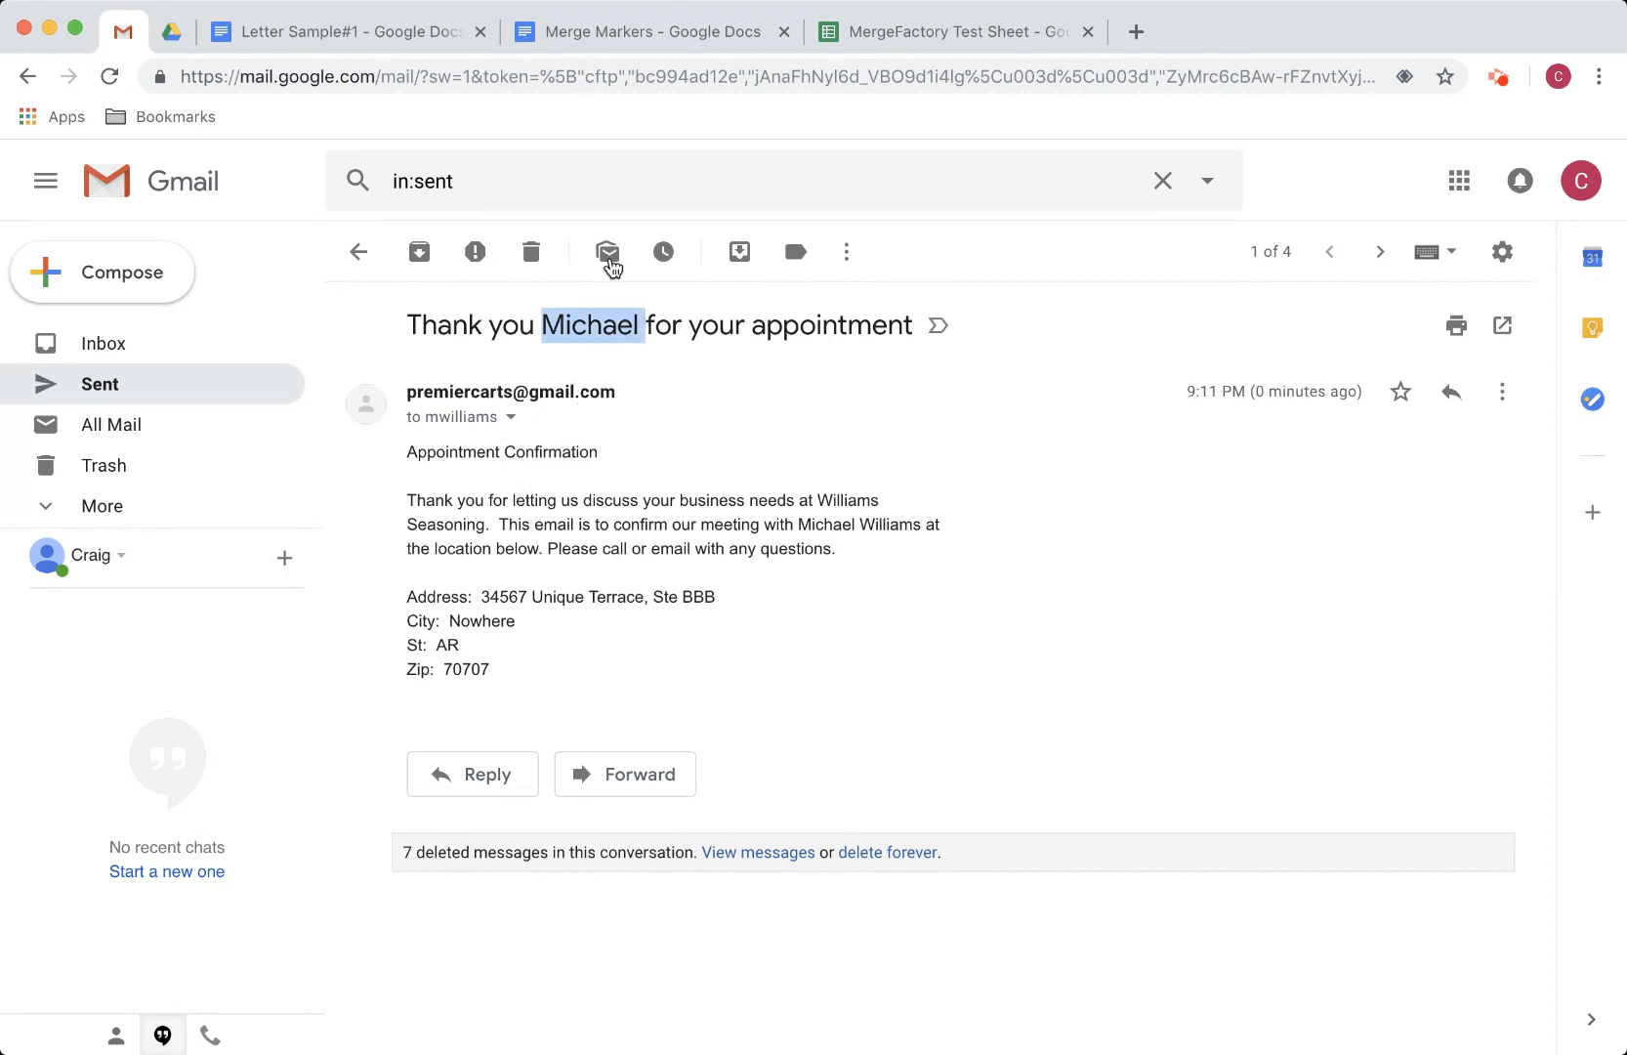
Return to MergeFactory Test Sheet and examine the email template's details and additional options, including Cc, Bcc, attachments, email type and Gmail draft import
{"action": "left_click", "coordinate": [944, 28]}
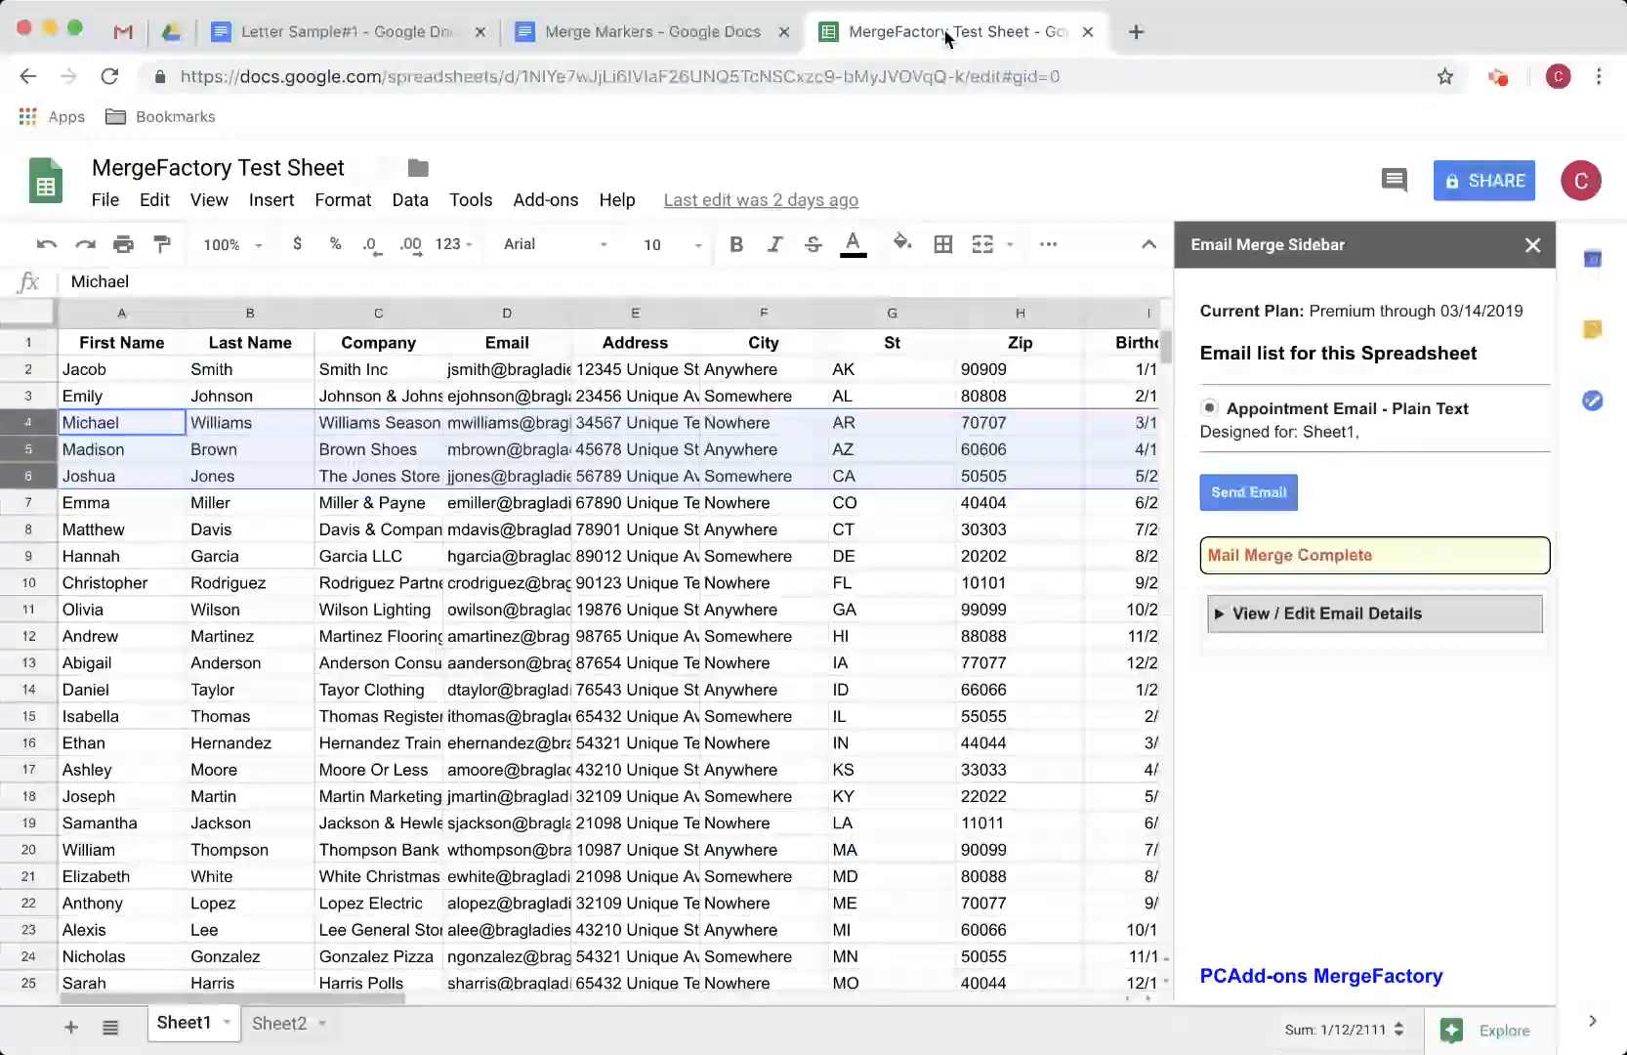
{"action": "left_click", "coordinate": [1444, 613]}
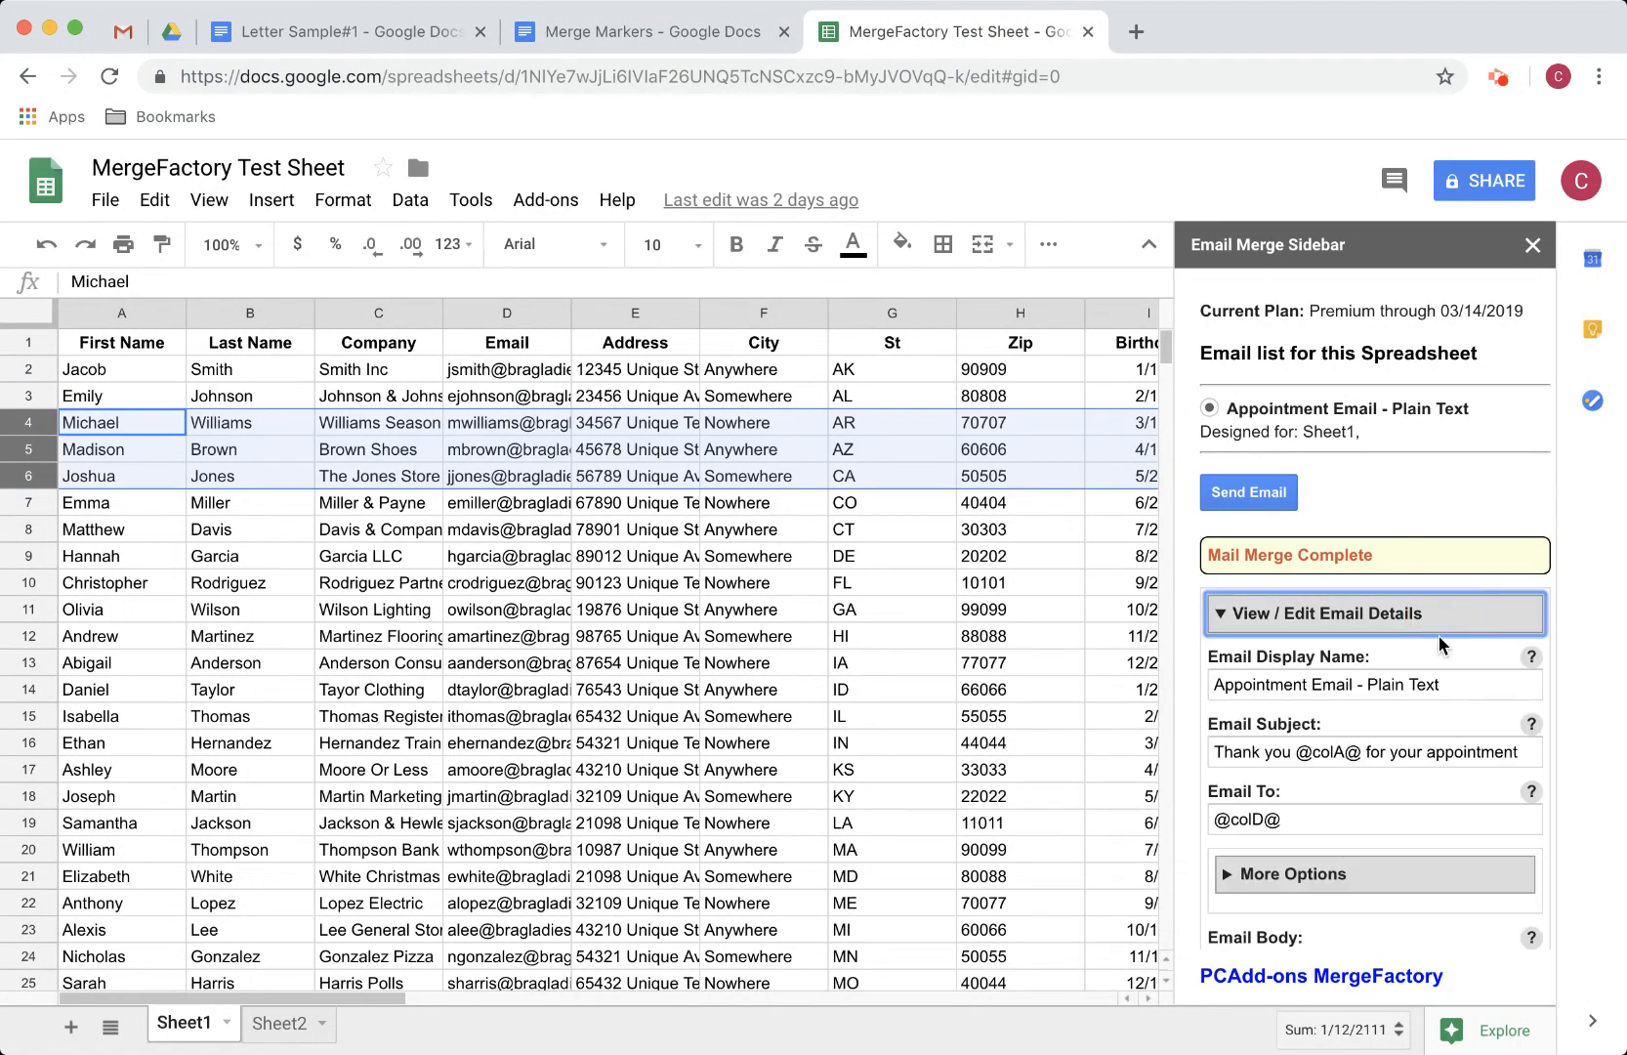
{"action": "scroll", "coordinate": [1438, 634], "scroll_direction": "down", "scroll_amount": 4}
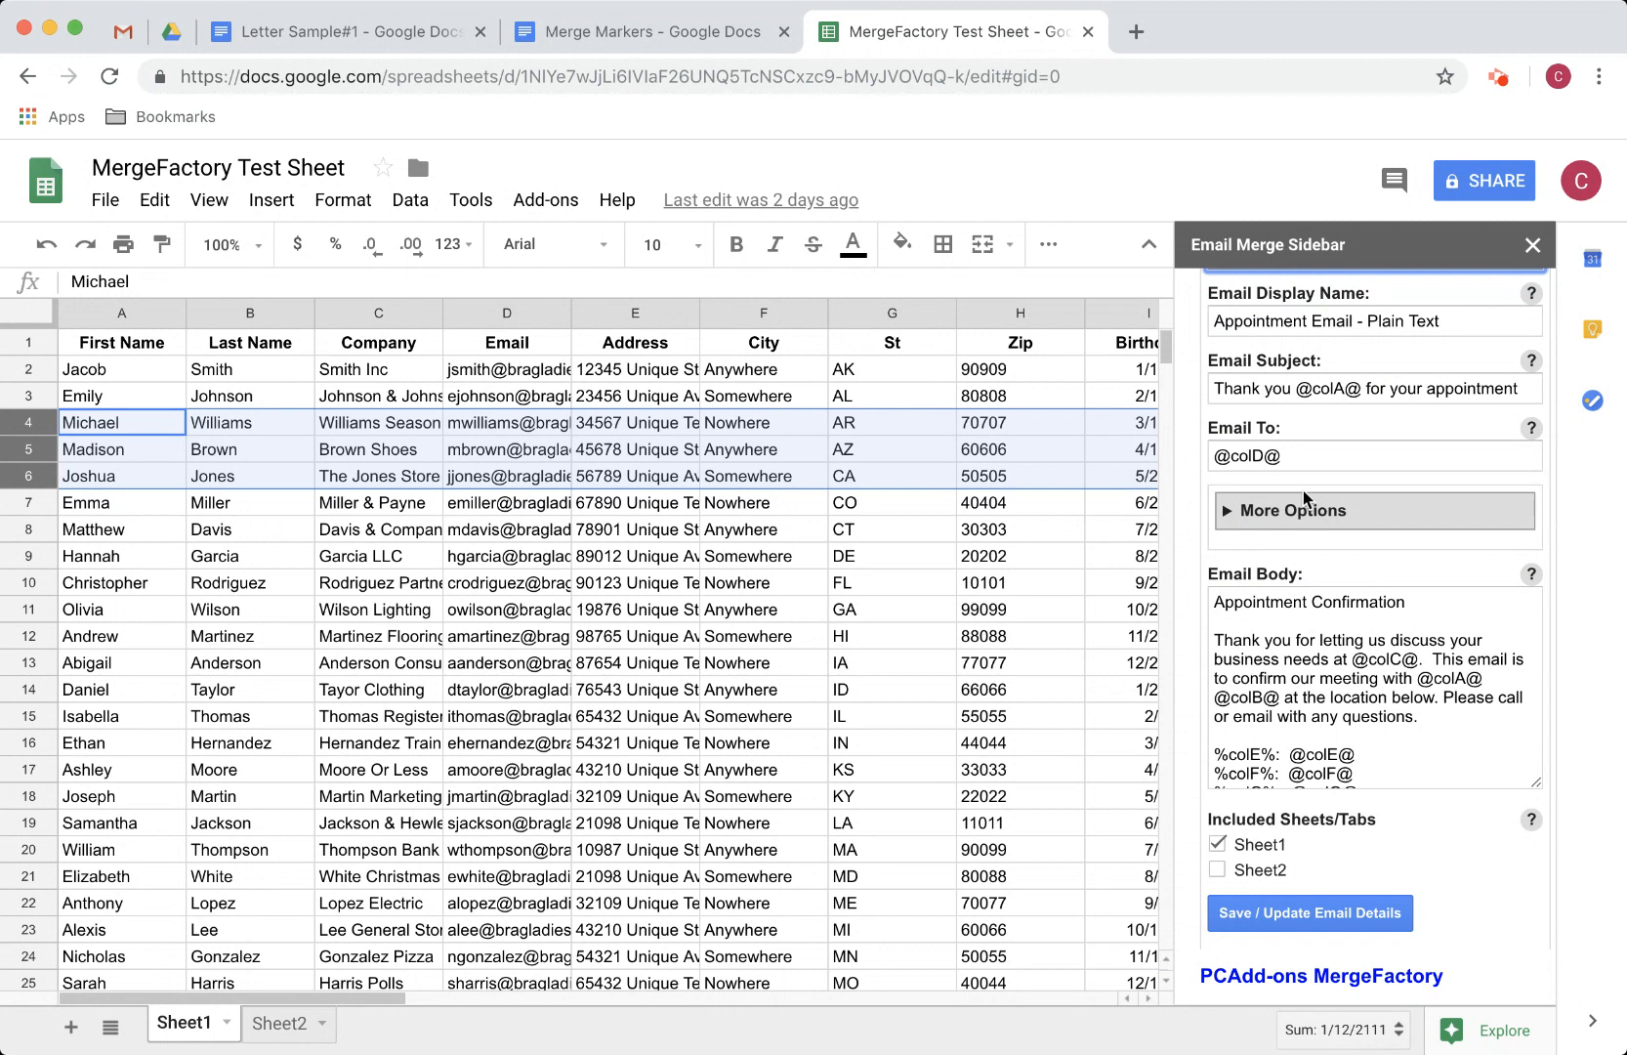
{"action": "left_click", "coordinate": [1338, 507]}
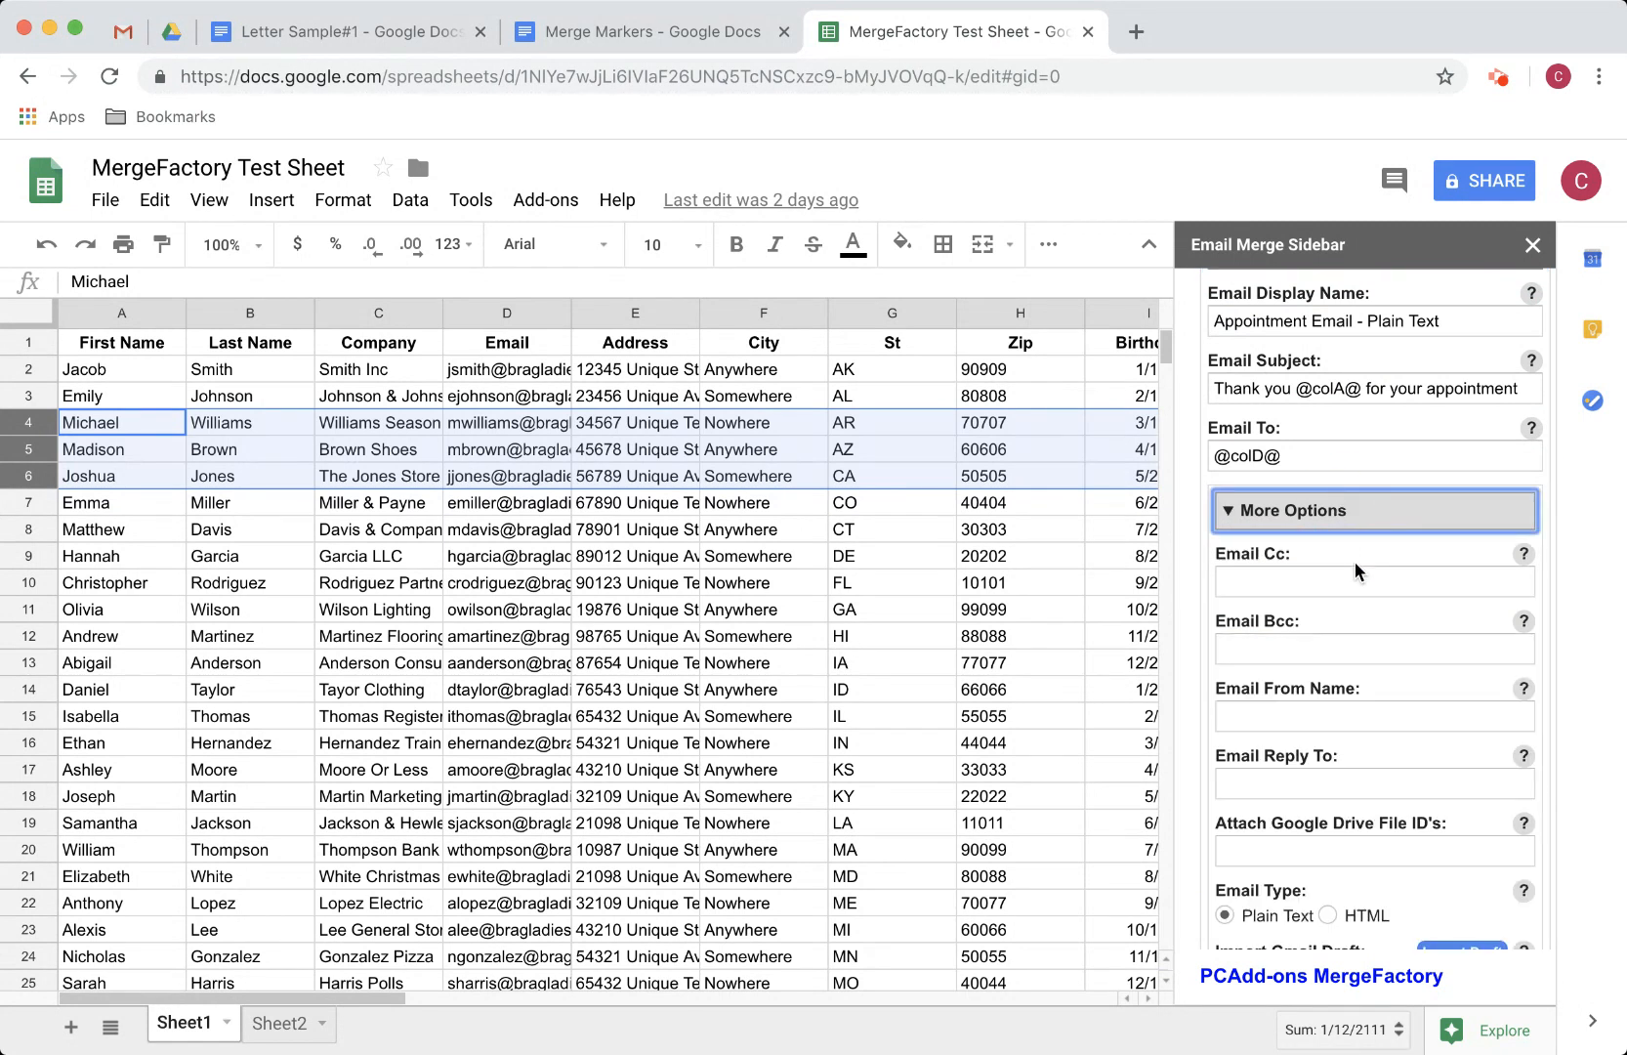
{"action": "scroll", "coordinate": [1317, 551], "scroll_direction": "down", "scroll_amount": 2}
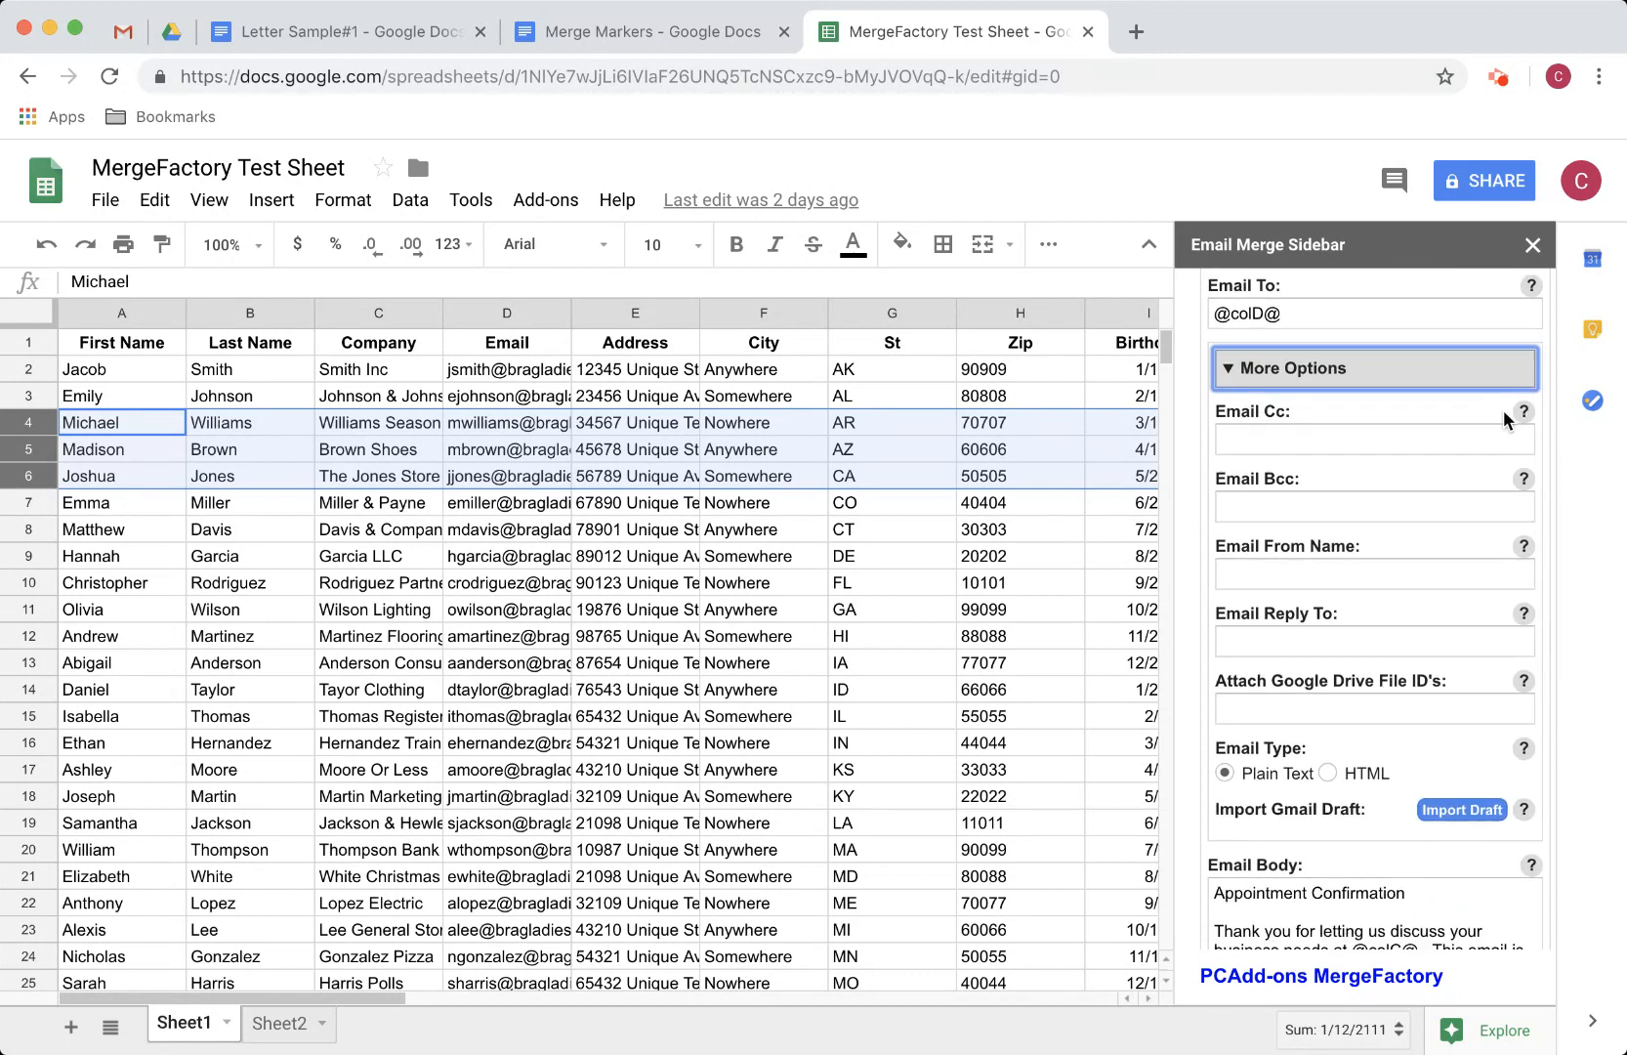
{"action": "mouse_move", "coordinate": [1521, 411]}
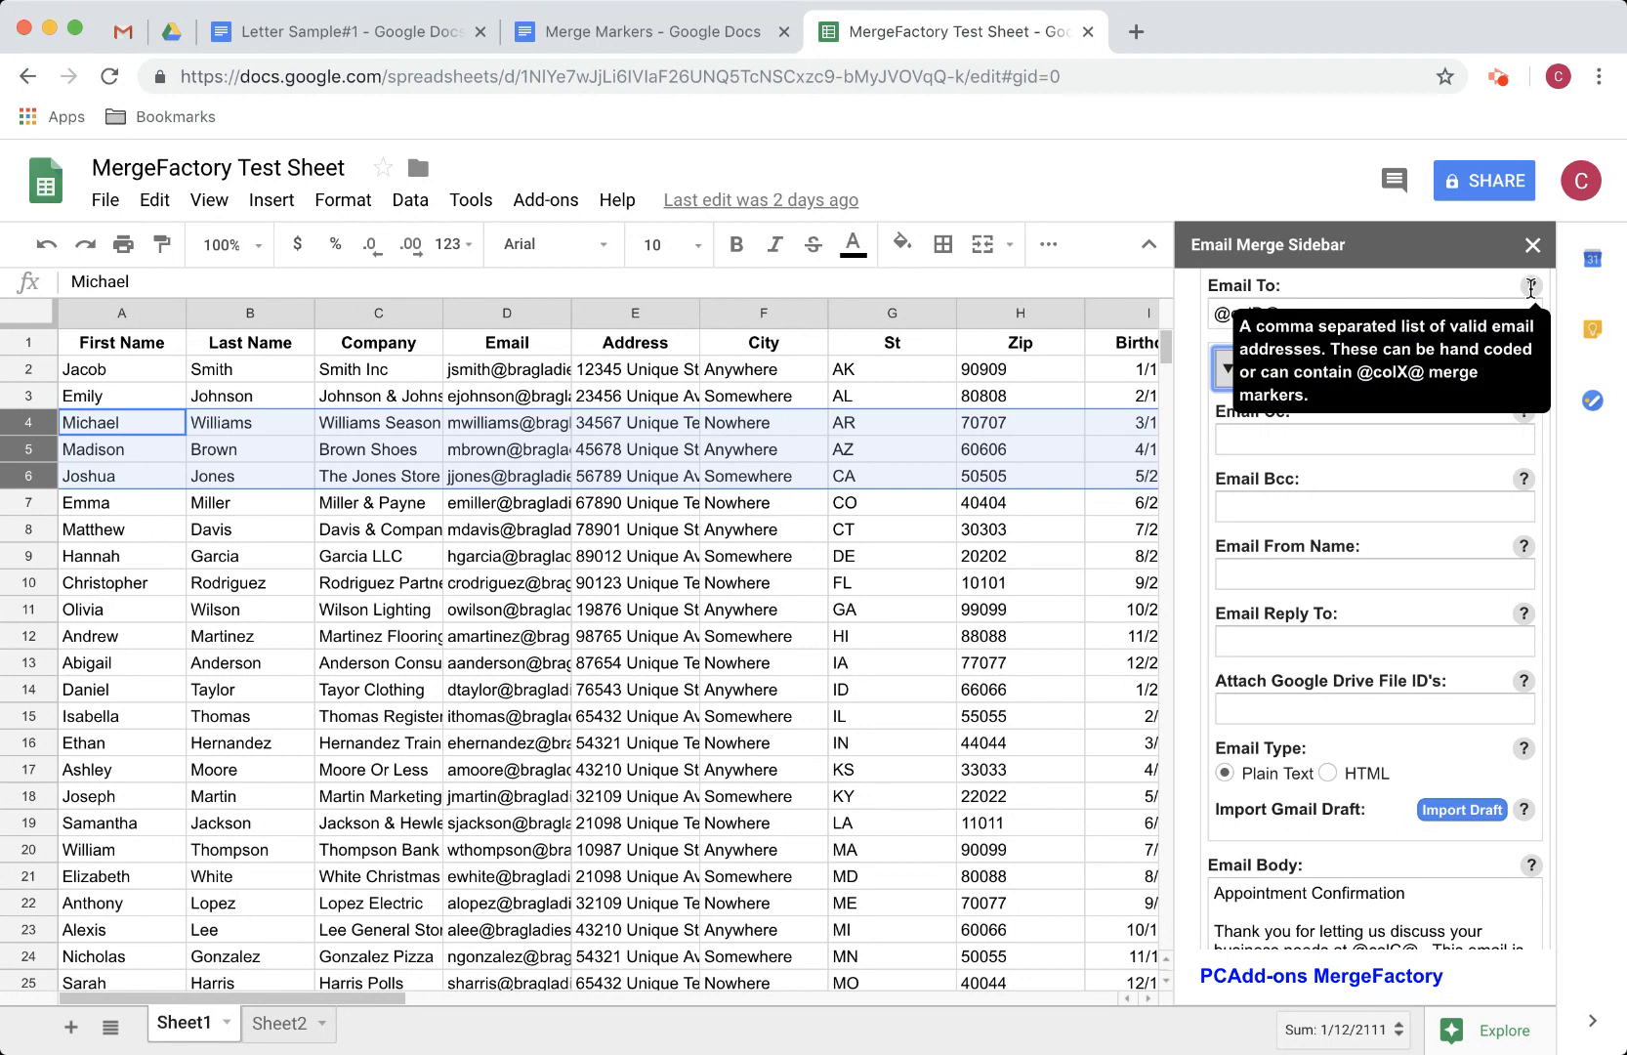
{"action": "left_click", "coordinate": [1238, 502]}
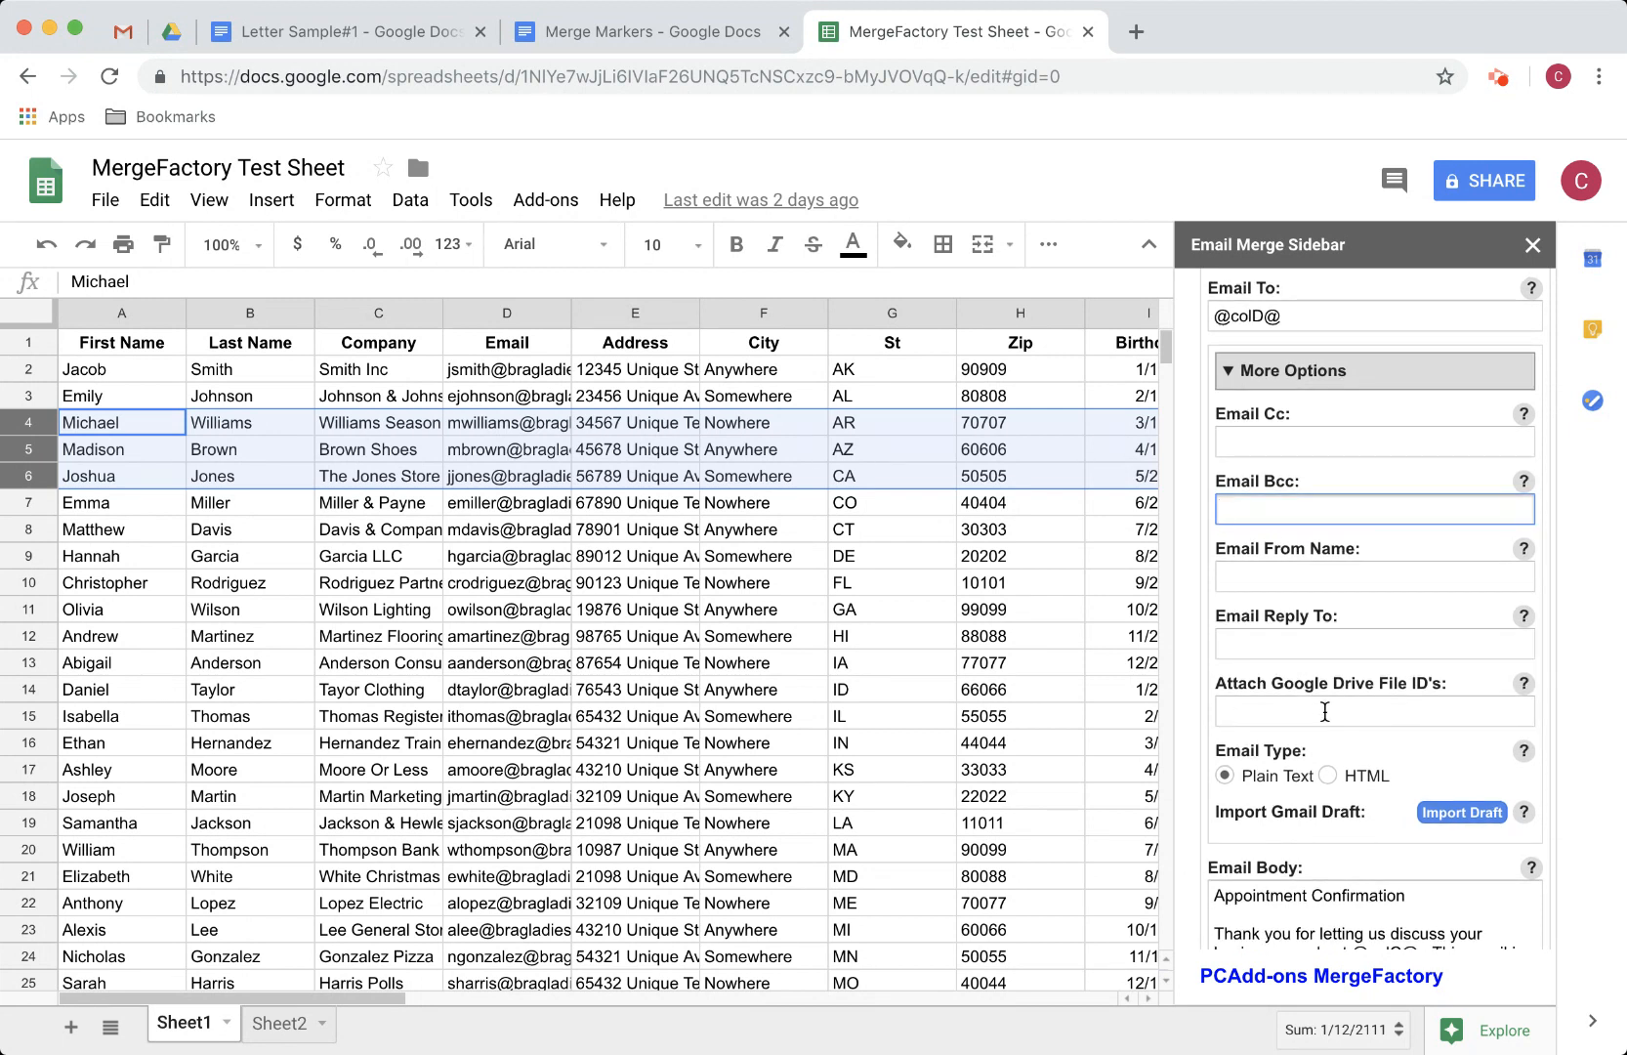
{"action": "scroll", "coordinate": [1326, 712], "scroll_direction": "down", "scroll_amount": 3}
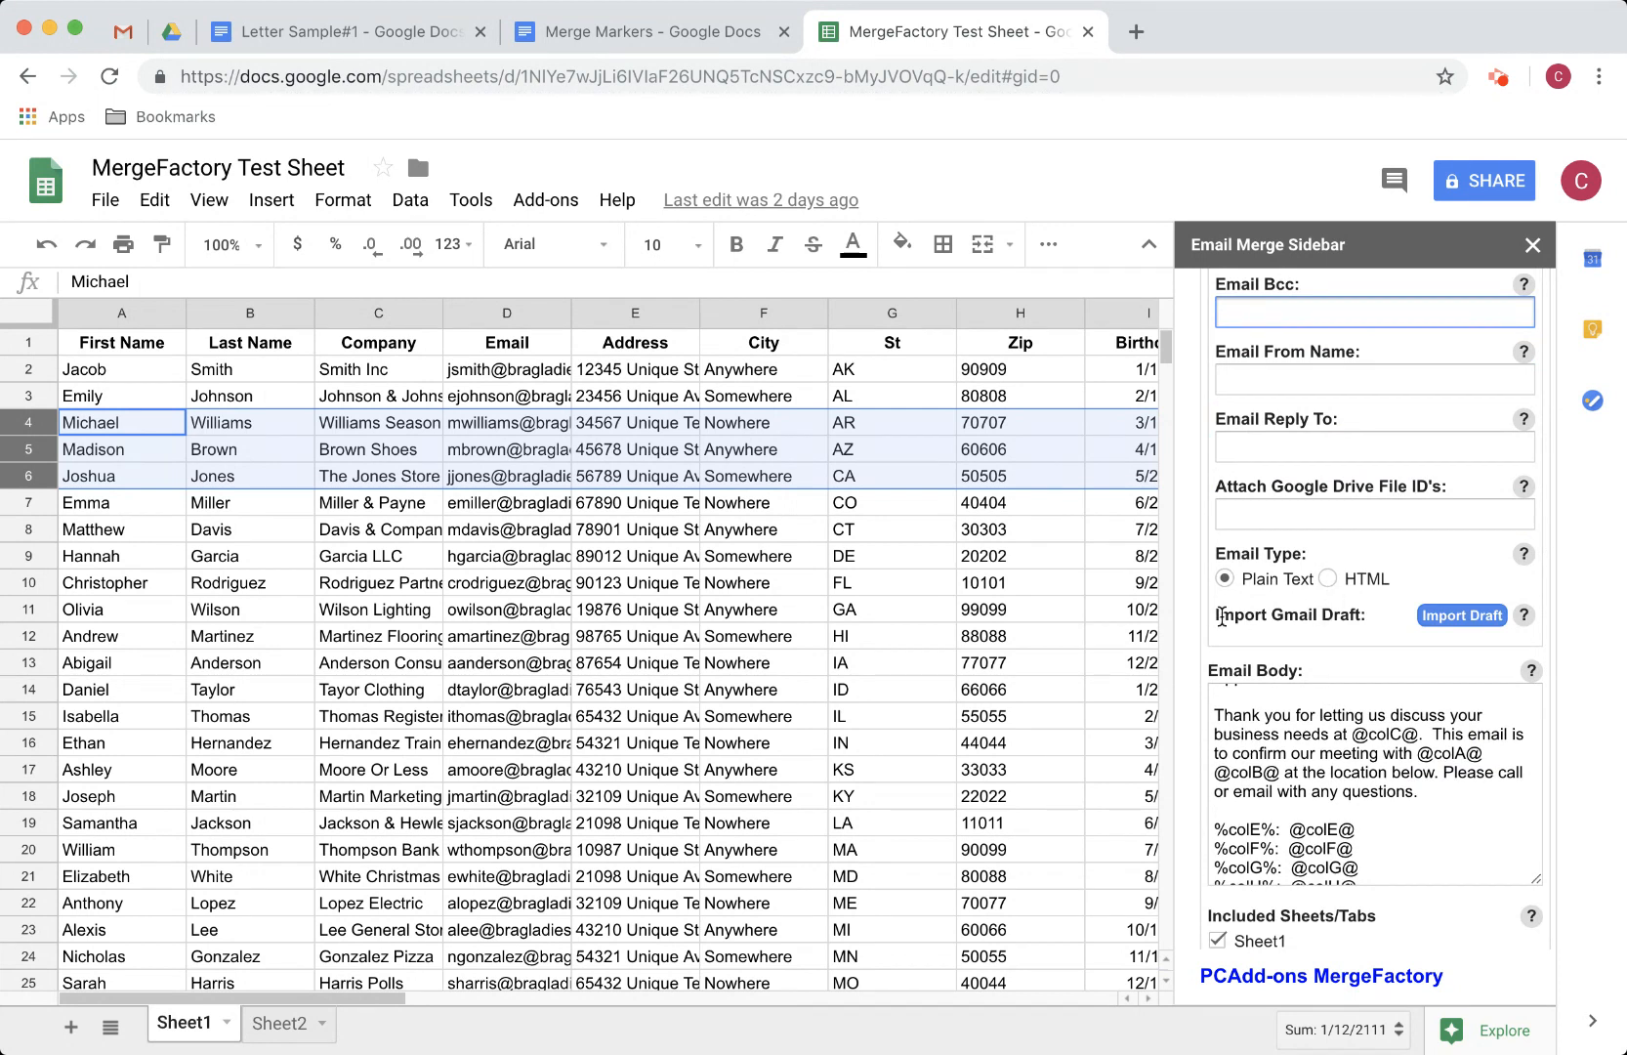
{"action": "left_click_drag", "start_coordinate": [1221, 617], "coordinate": [1367, 615]}
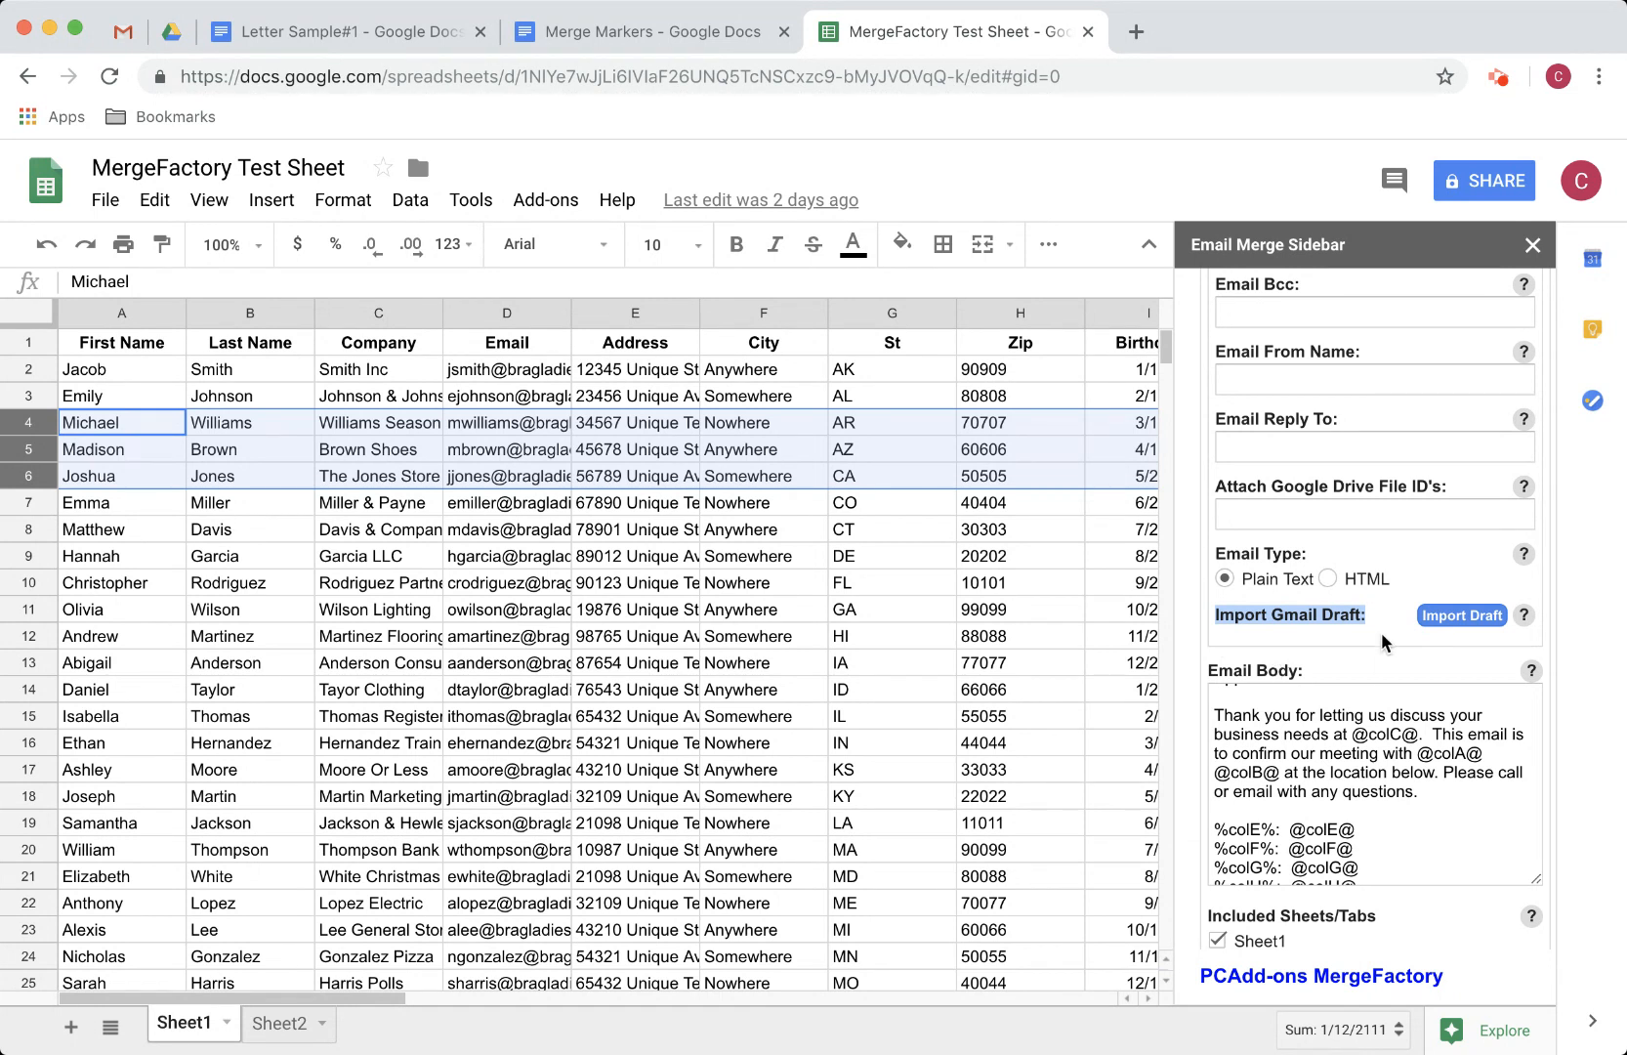
{"action": "scroll", "coordinate": [1380, 631], "scroll_direction": "down", "scroll_amount": 3}
{"action": "scroll", "coordinate": [1382, 633], "scroll_direction": "up", "scroll_amount": 4}
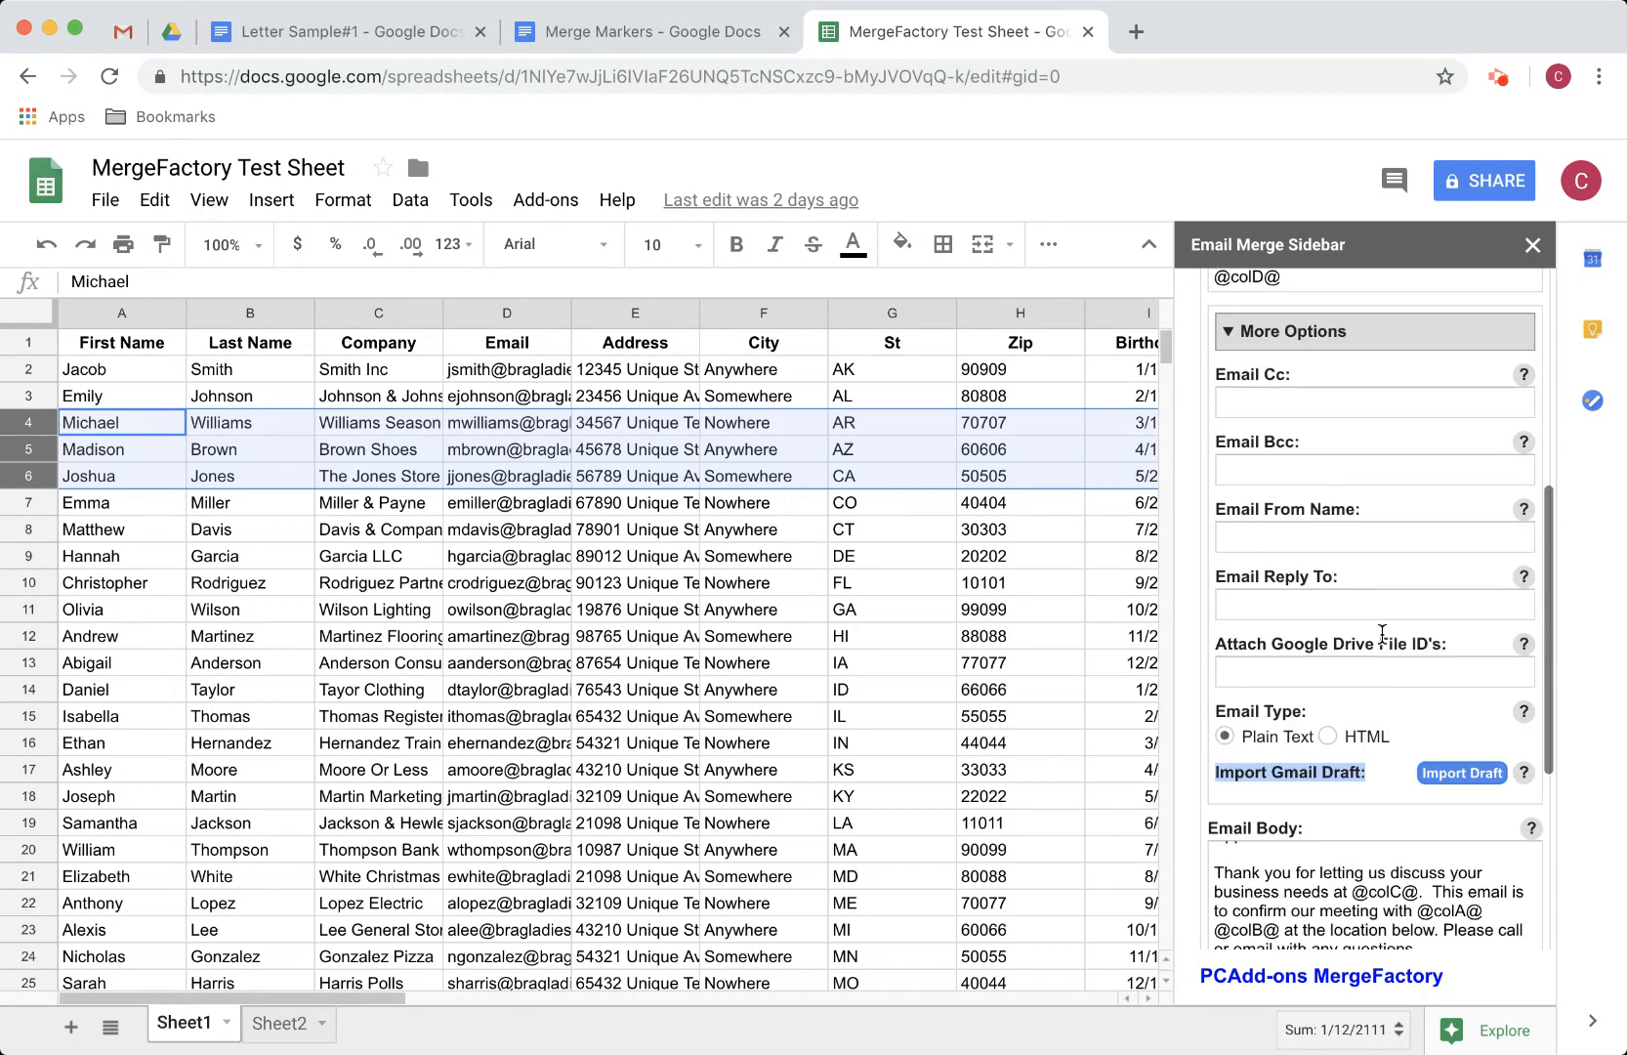
{"action": "scroll", "coordinate": [1381, 630], "scroll_direction": "up", "scroll_amount": 5}
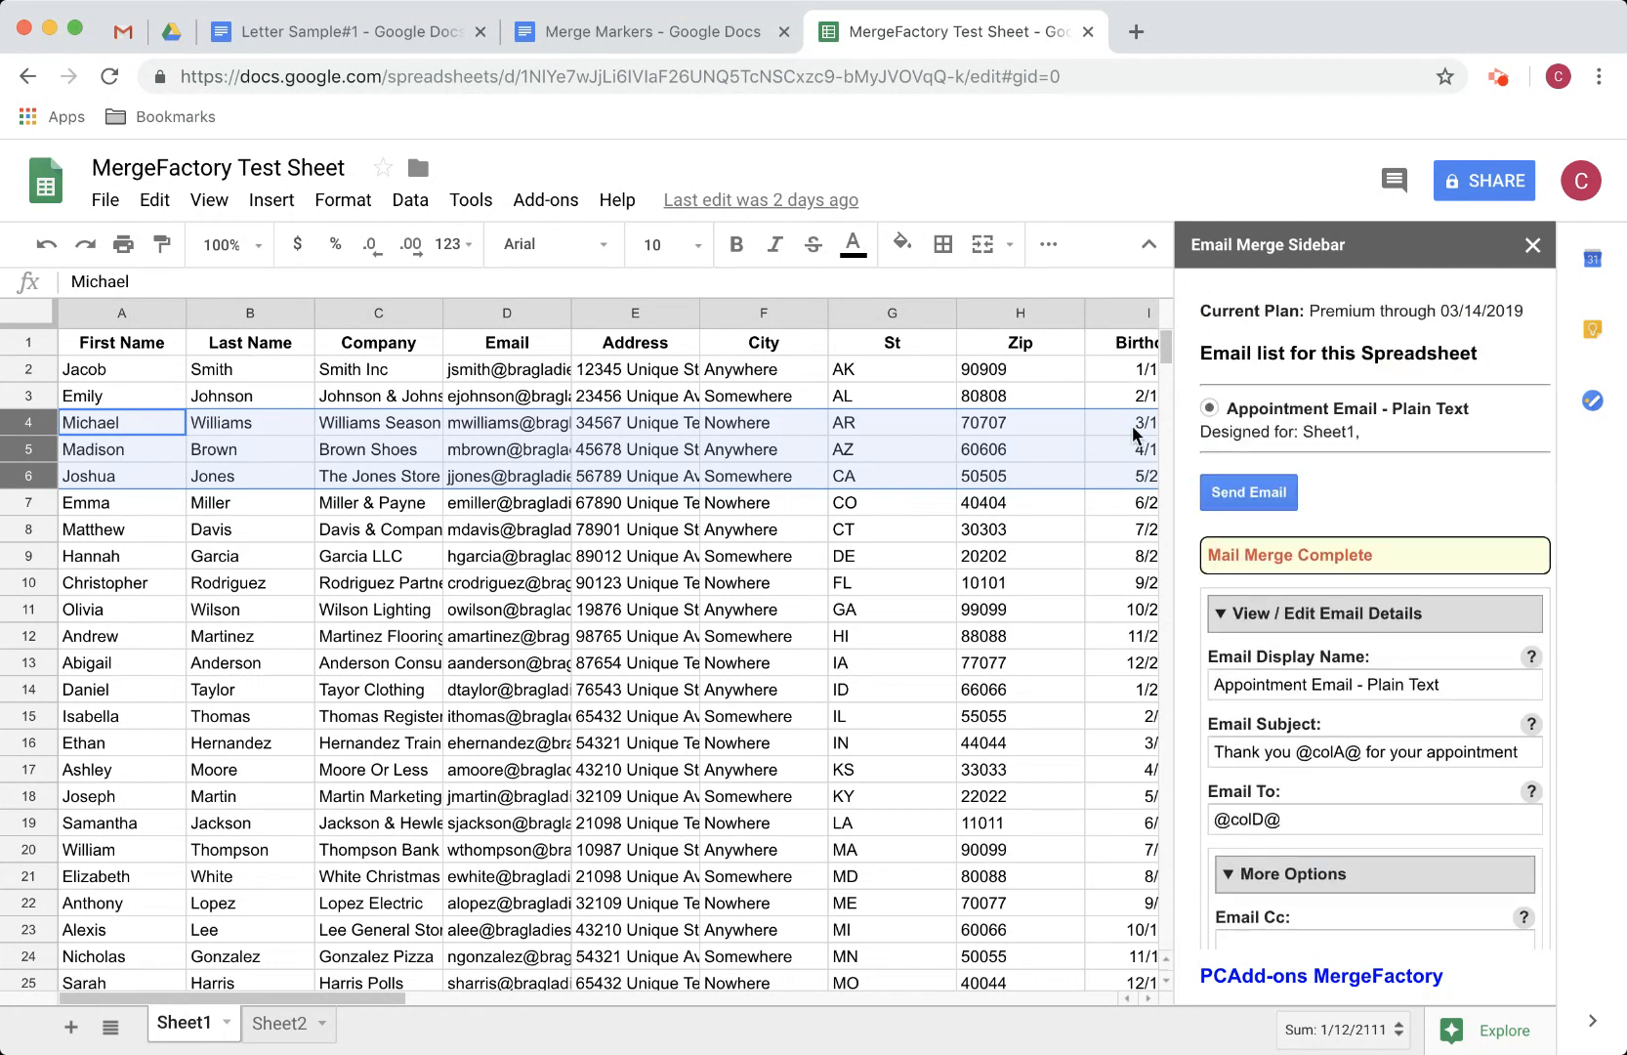
Show MergeFactory's doc sidebar and set the new document template's display name to "Intro Letter #1"
{"action": "left_click", "coordinate": [540, 204]}
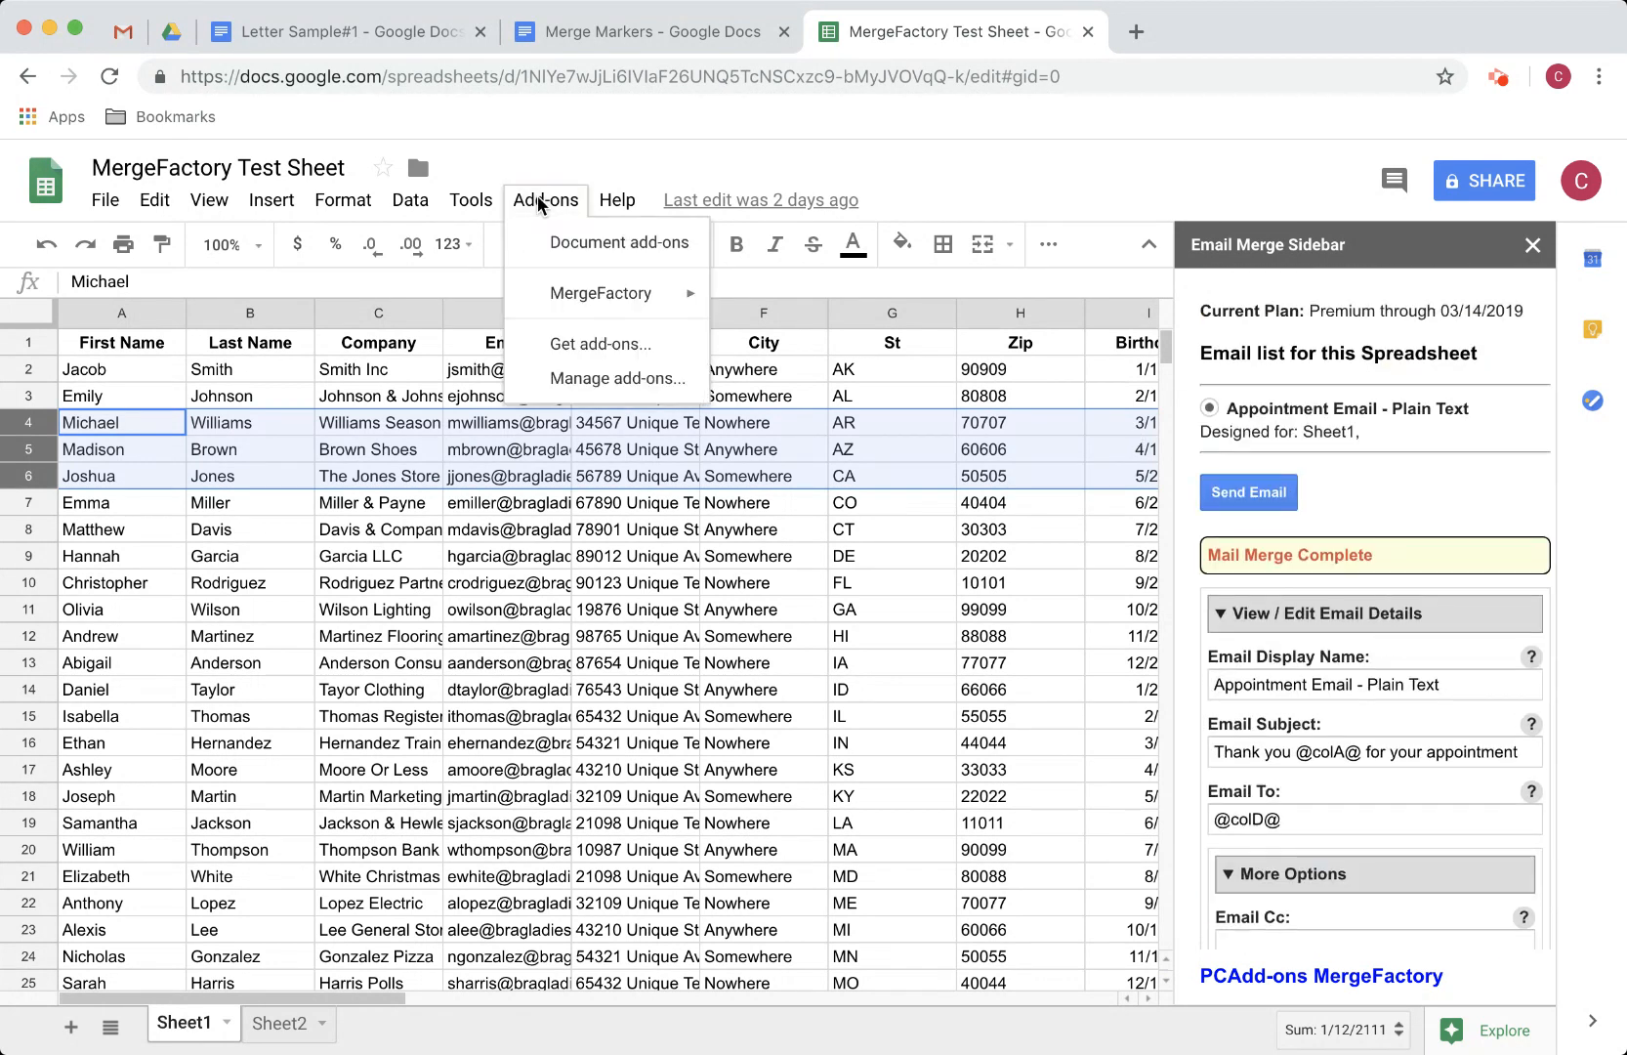
{"action": "mouse_move", "coordinate": [625, 292]}
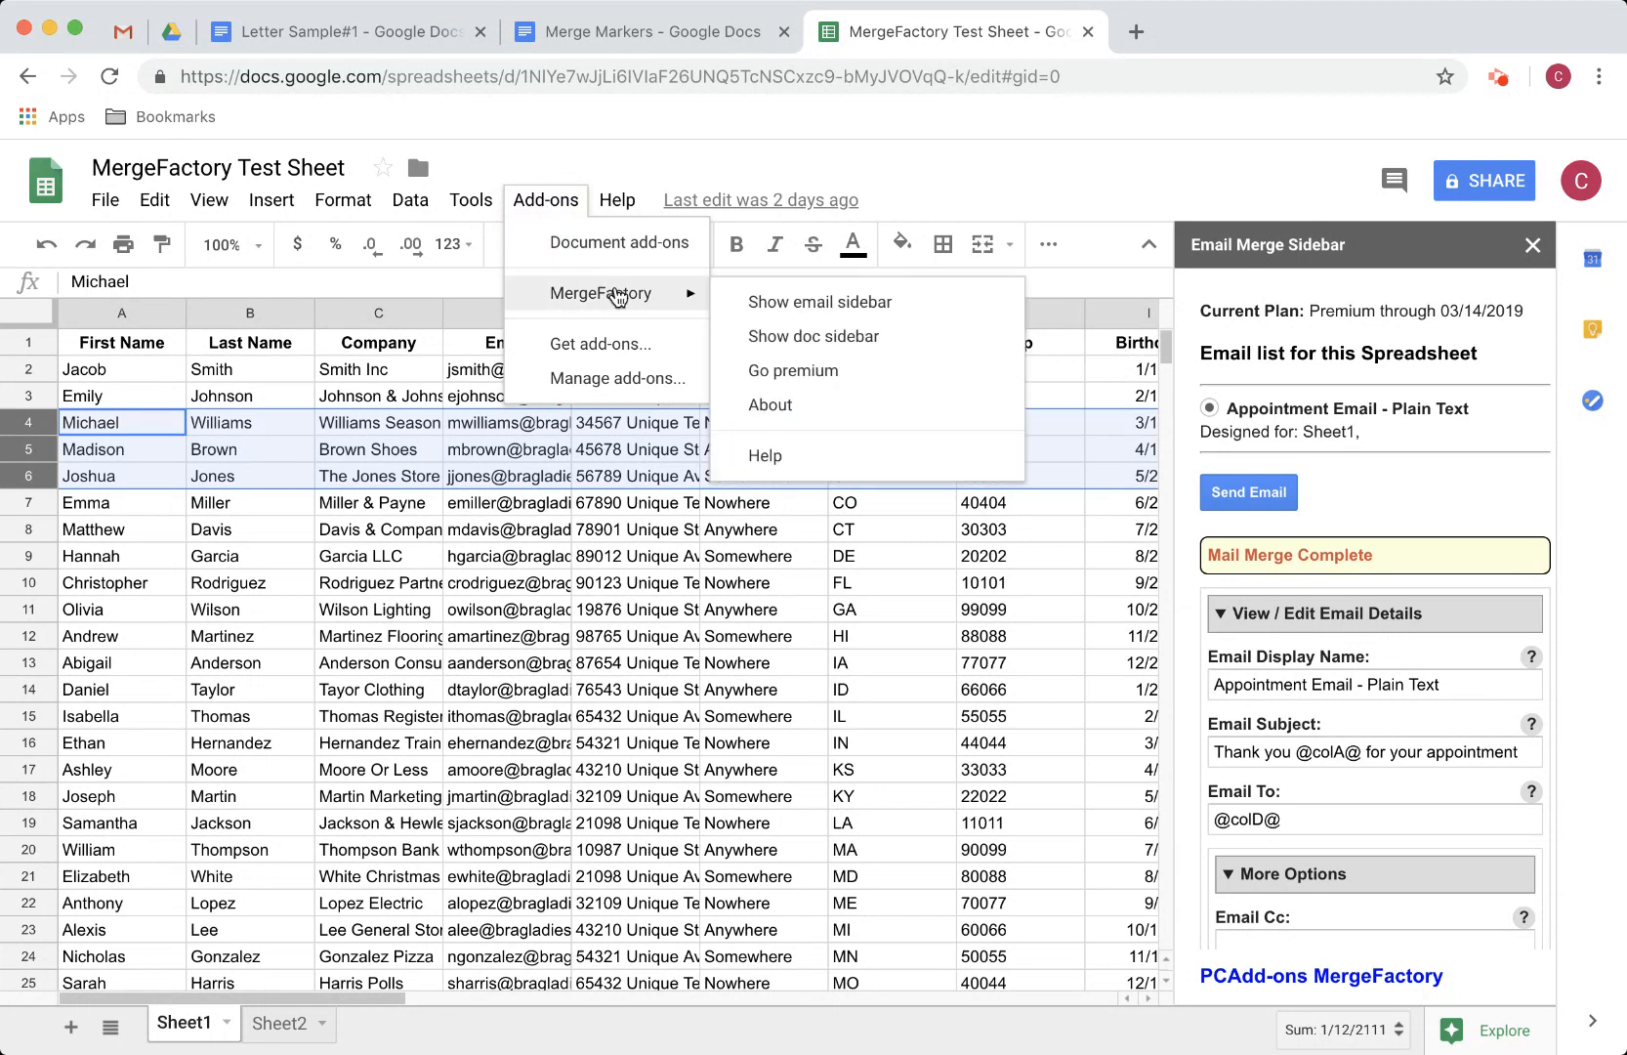
{"action": "left_click", "coordinate": [825, 335]}
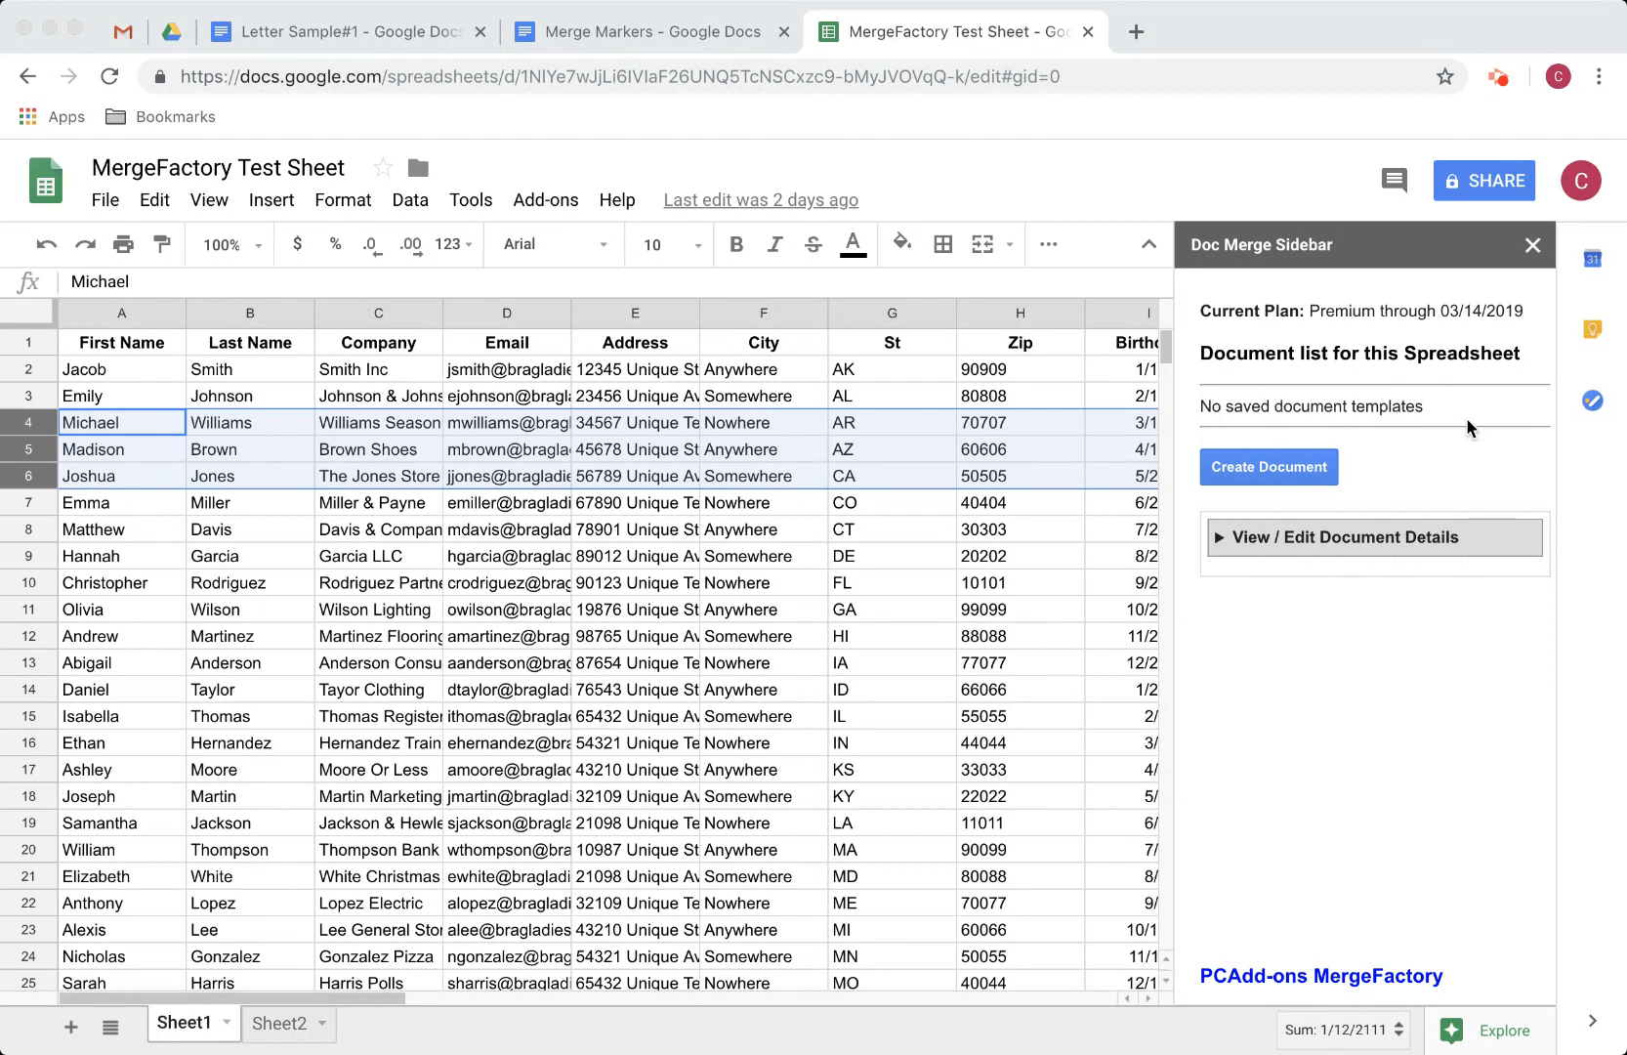
{"action": "left_click", "coordinate": [1288, 531]}
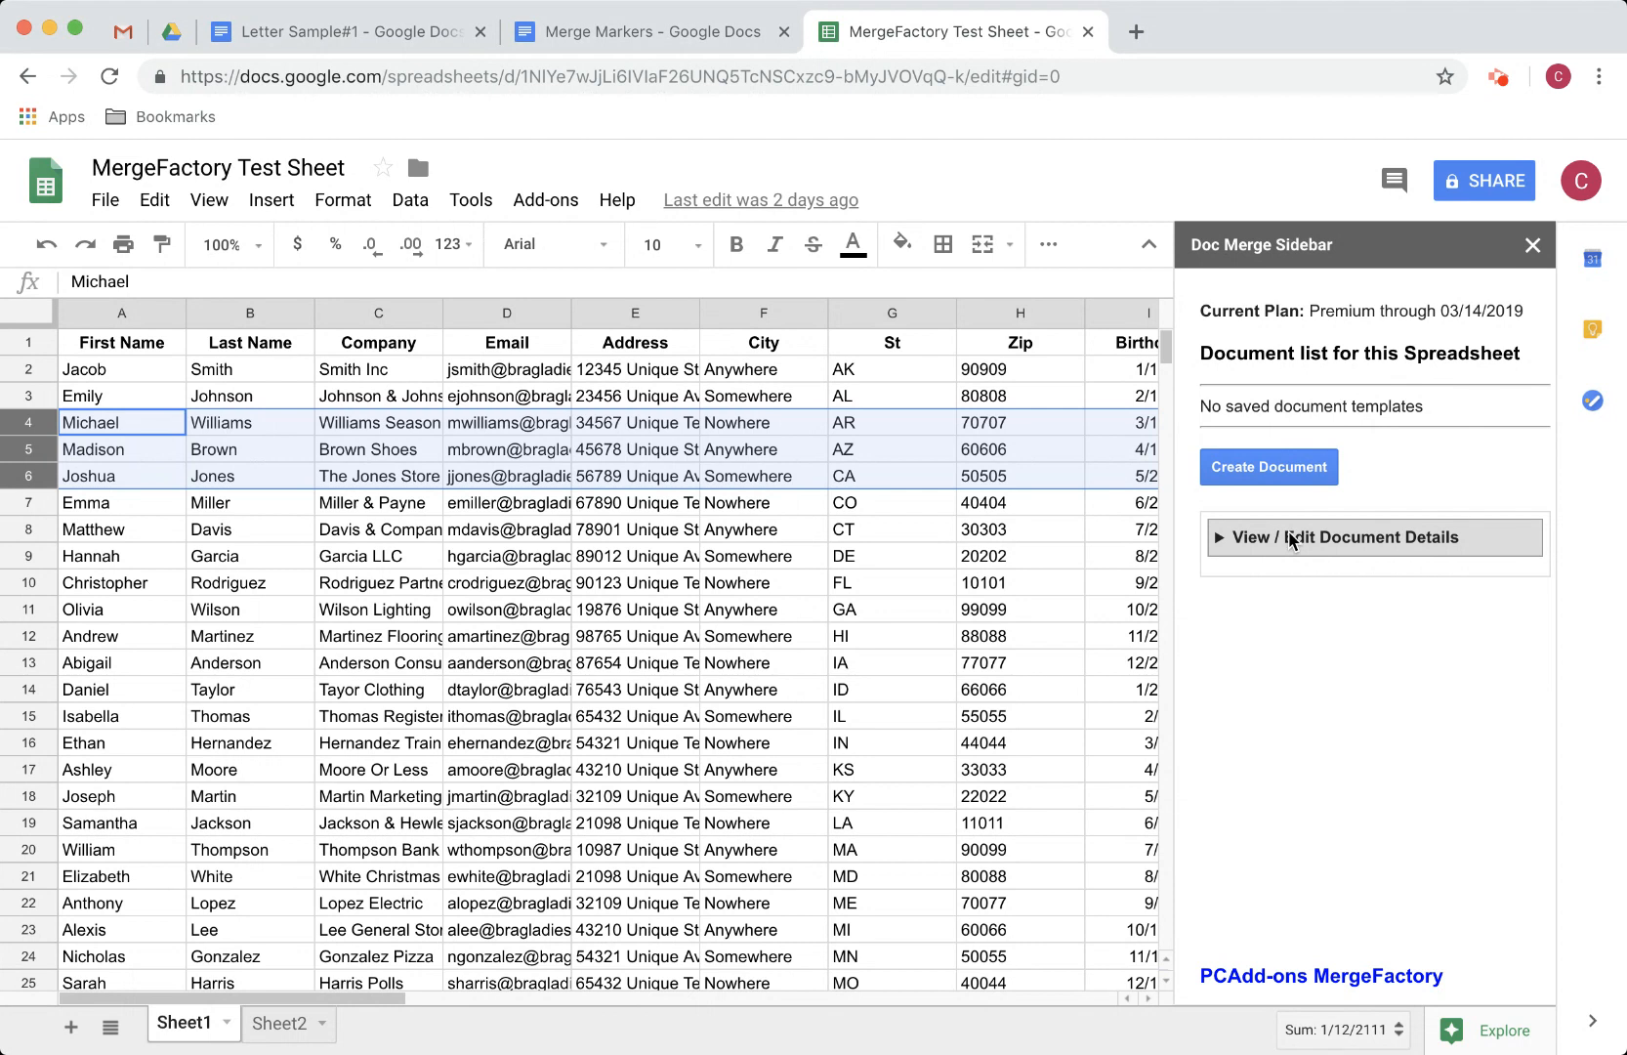
{"action": "left_click", "coordinate": [1287, 530]}
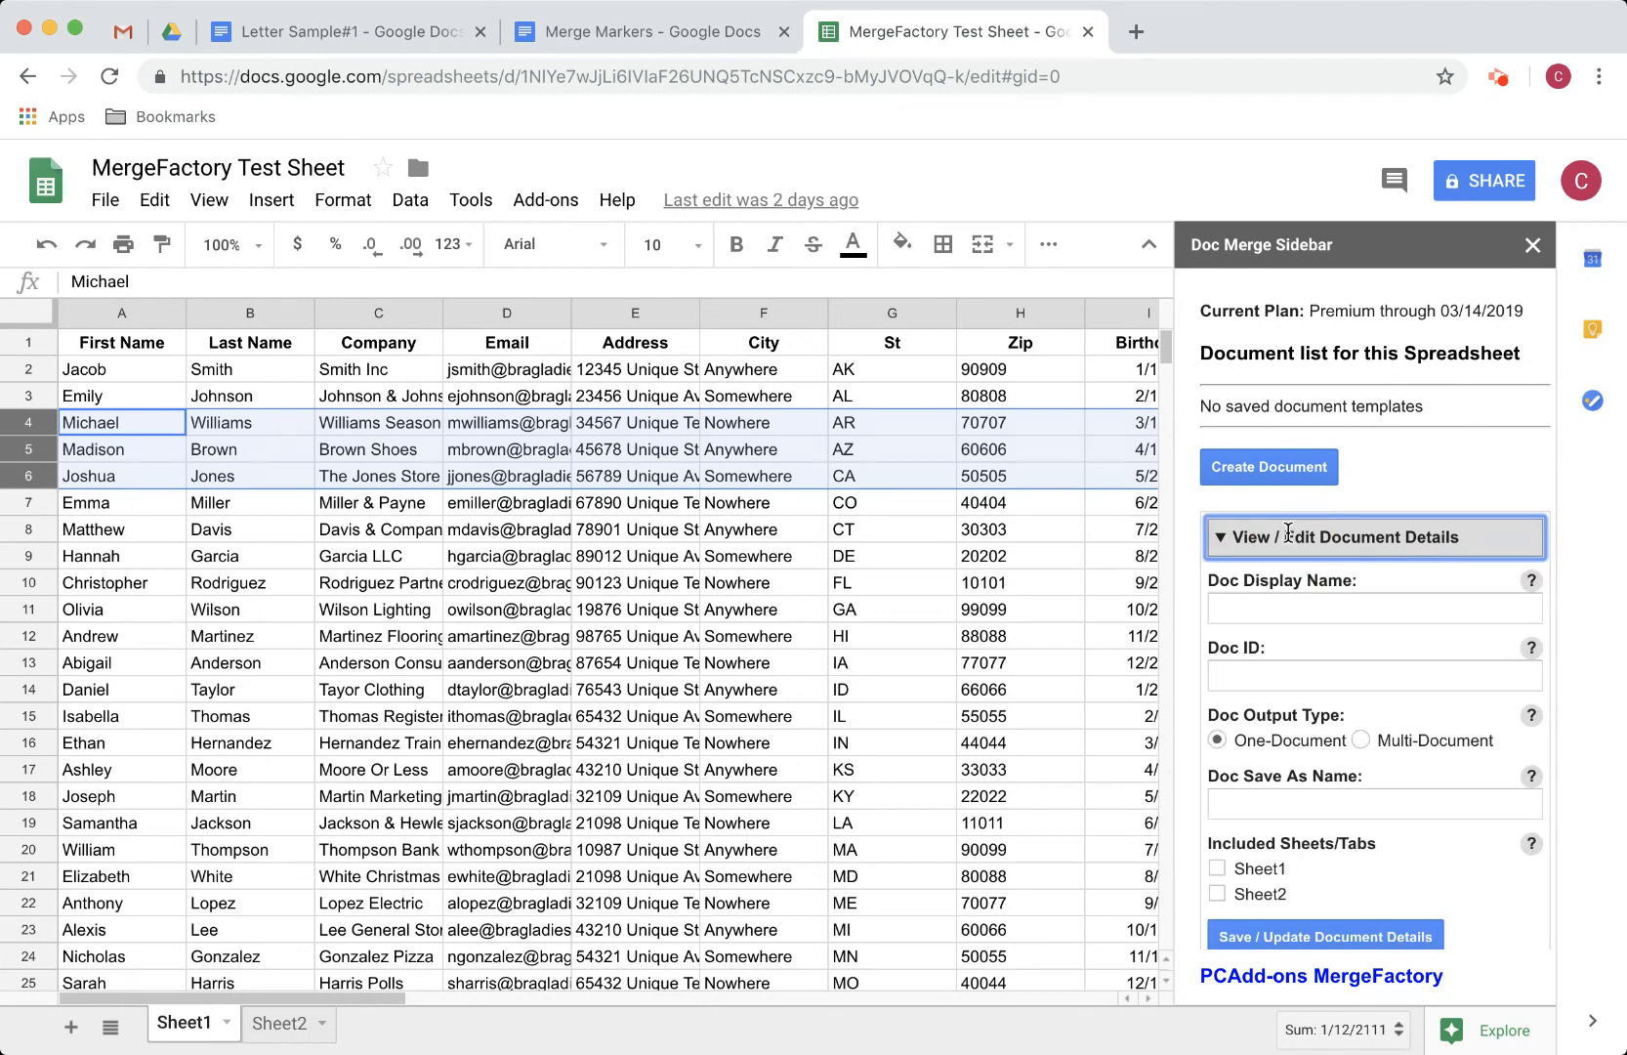
{"action": "left_click", "coordinate": [1310, 609]}
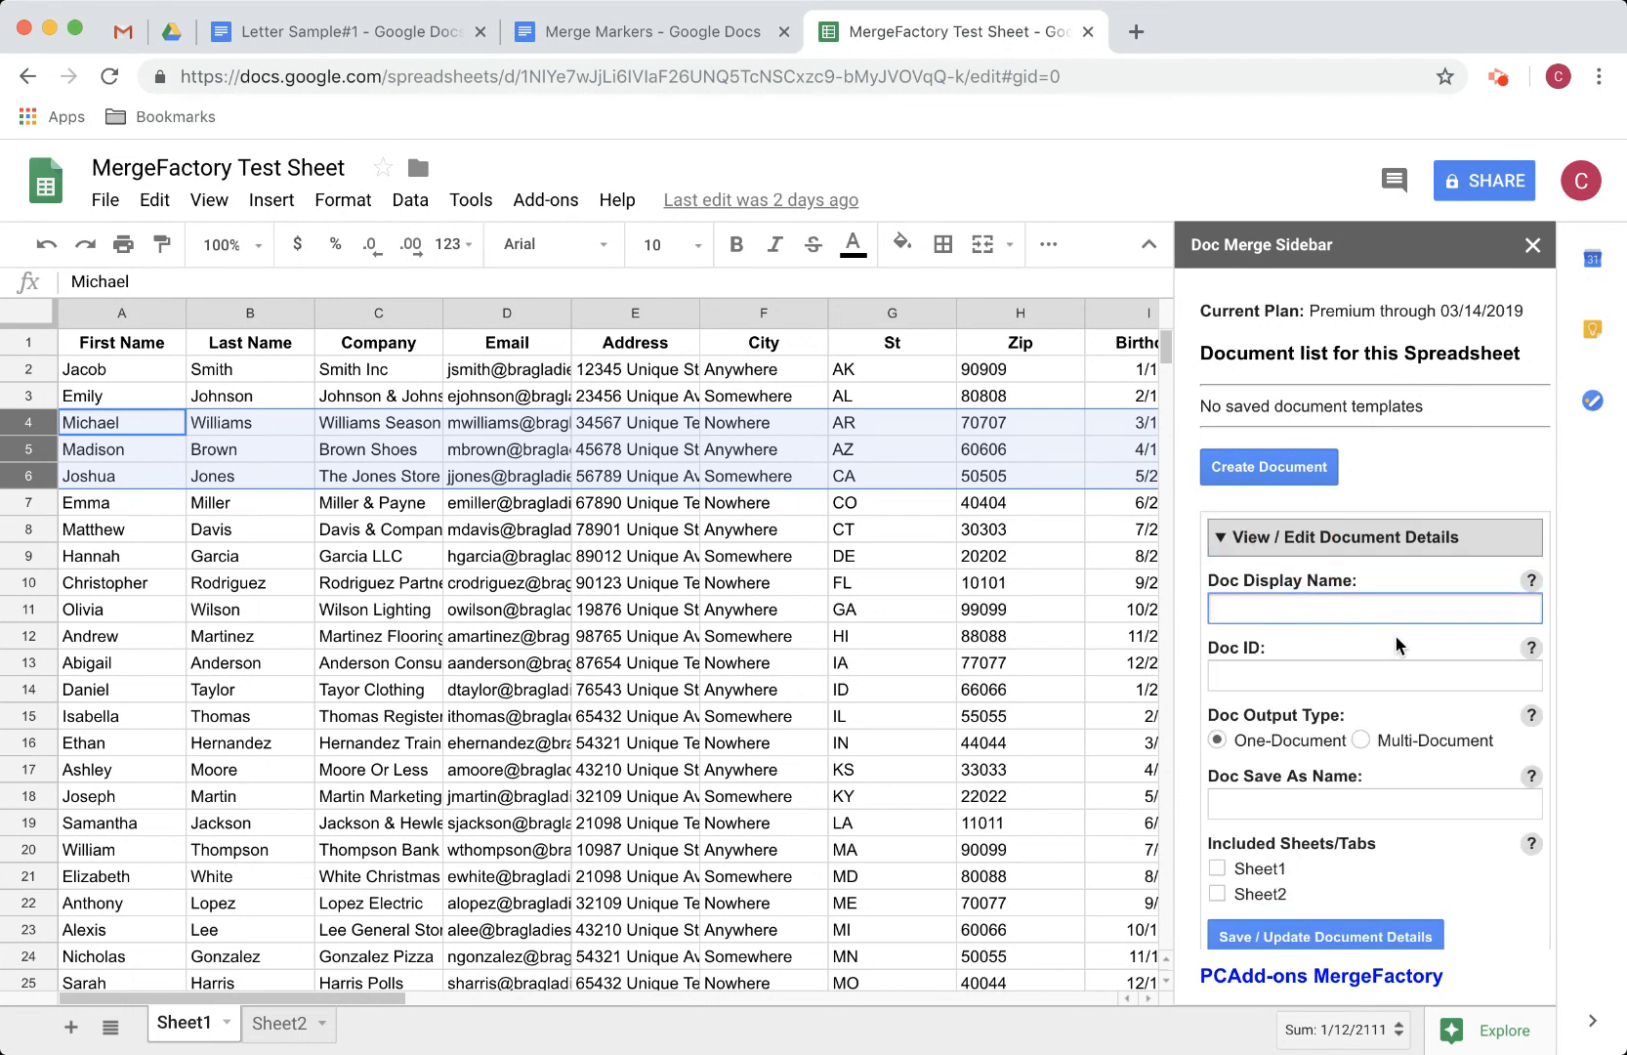
{"action": "type", "text": "Intro Letter #1"}
{"action": "left_click", "coordinate": [1421, 799]}
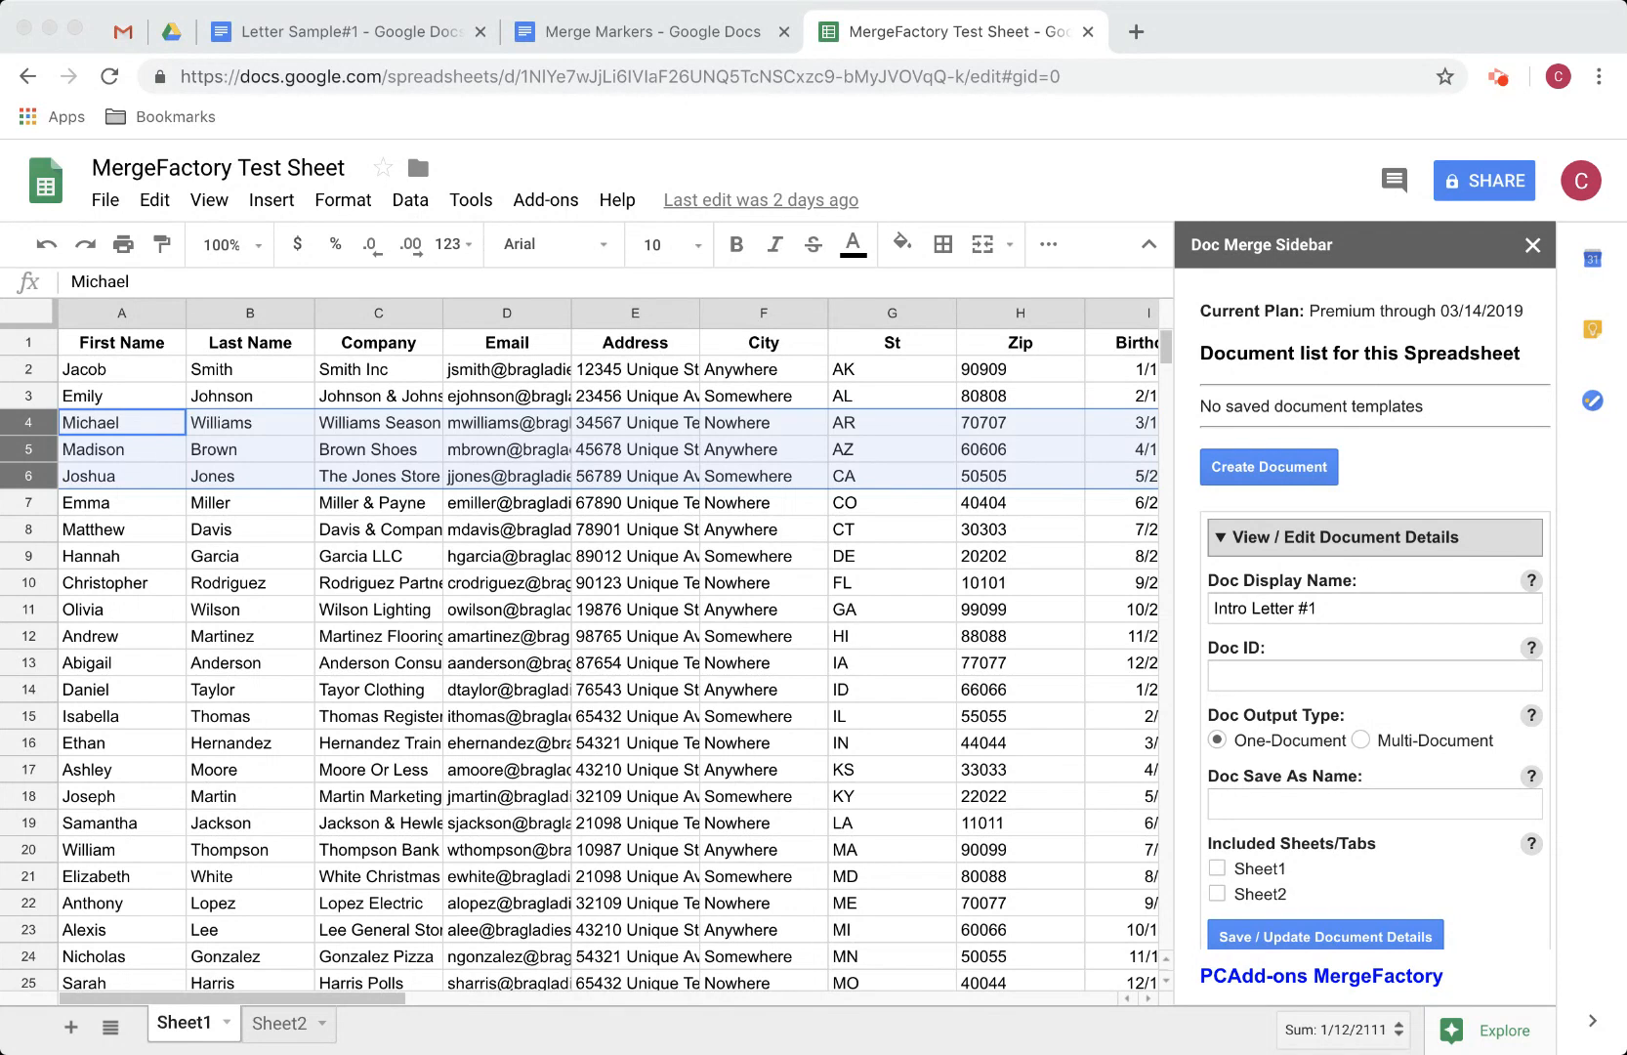
{"action": "left_click", "coordinate": [1252, 806]}
{"action": "type", "text": "Intro Letter @colB@ @date@ @time@"}
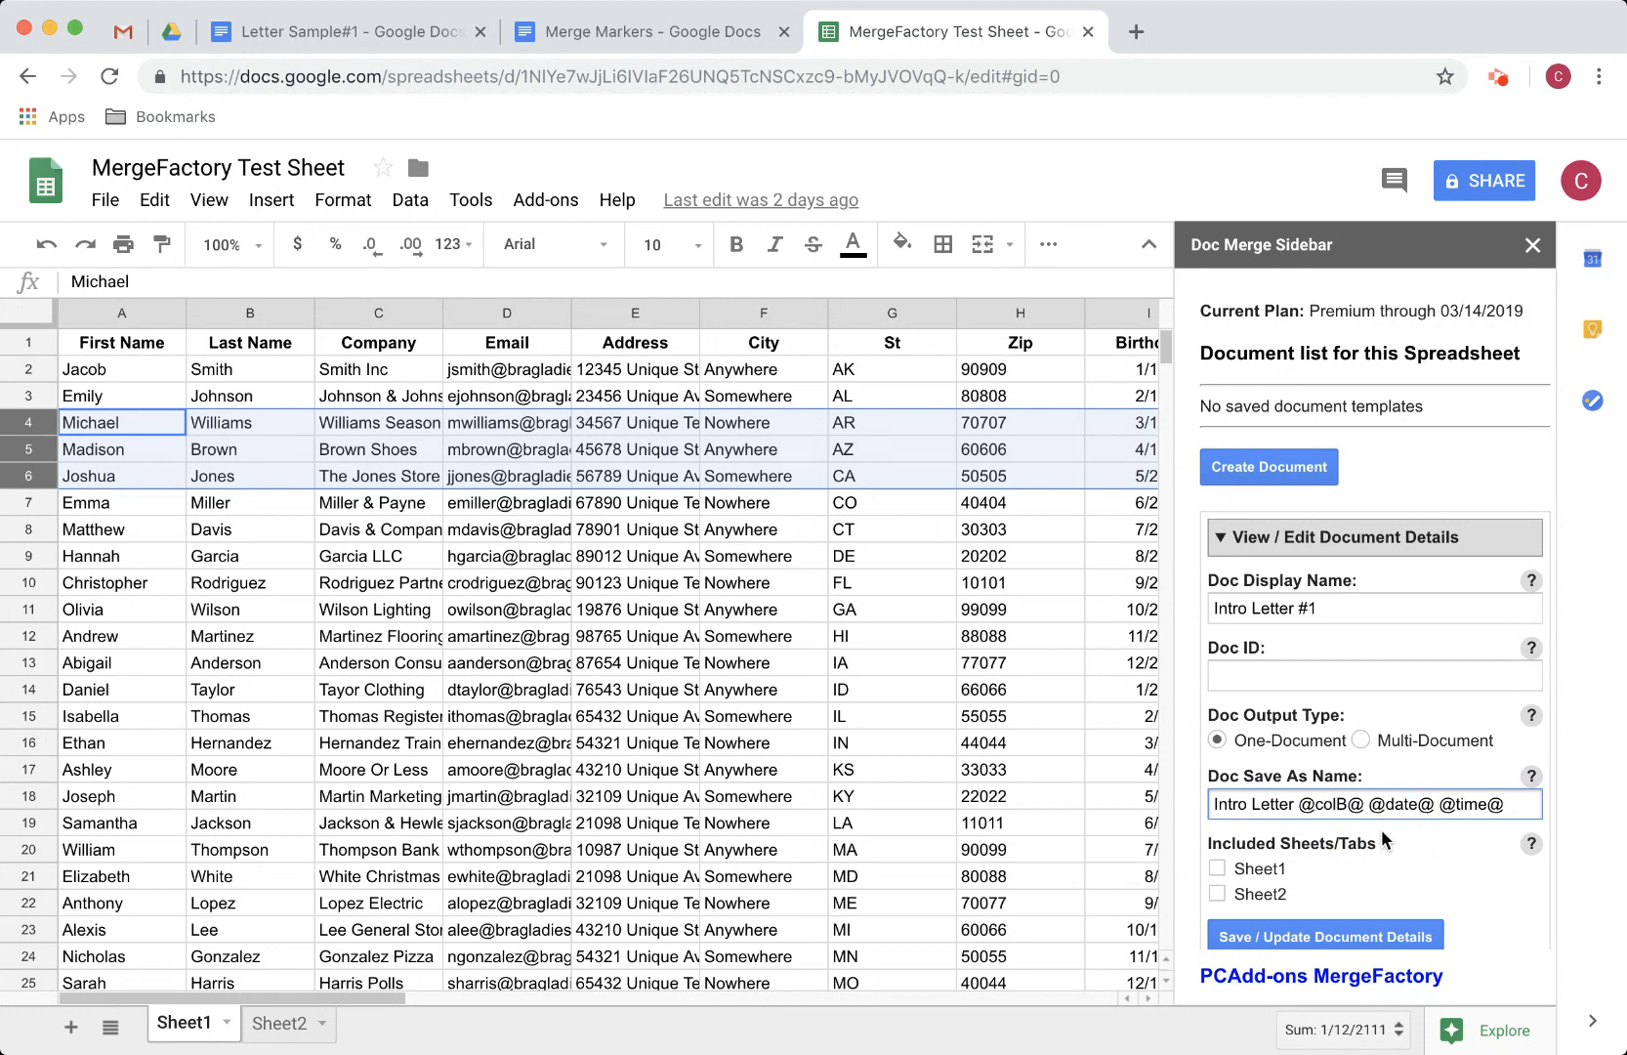
{"action": "left_click", "coordinate": [1217, 868]}
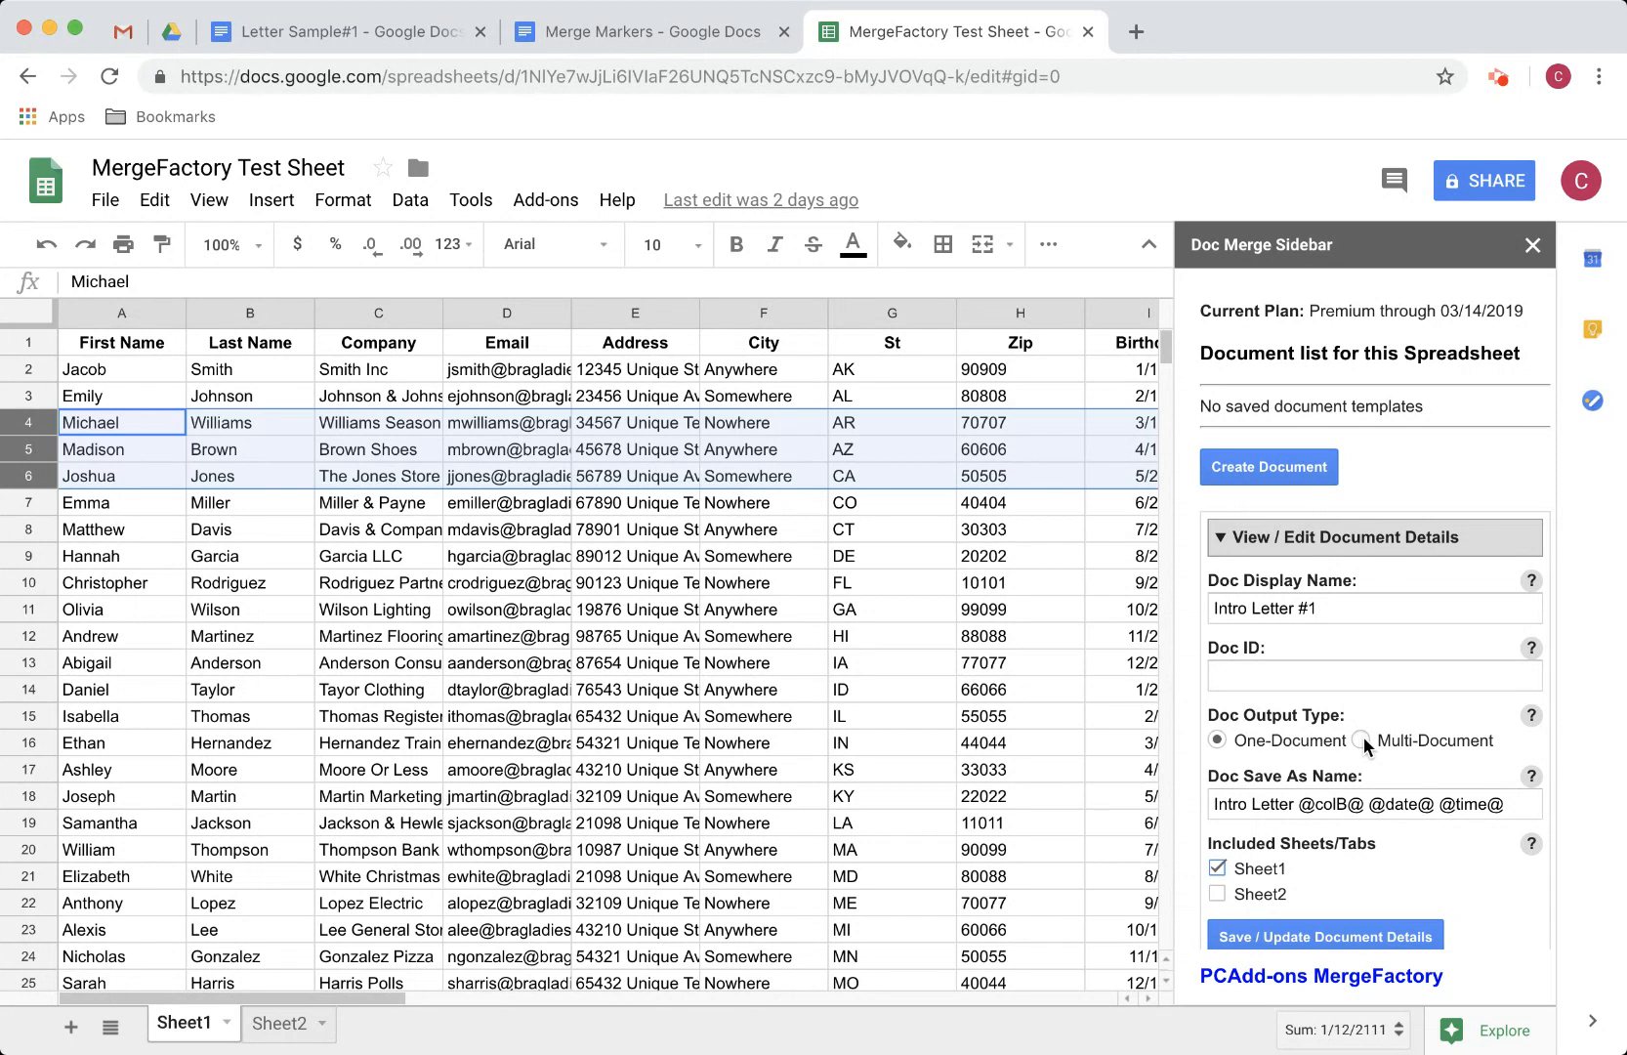
Switch to the Letter Sample#1 document and review its merge markers in the address block, bullet list, table and footer
{"action": "left_click", "coordinate": [1336, 678]}
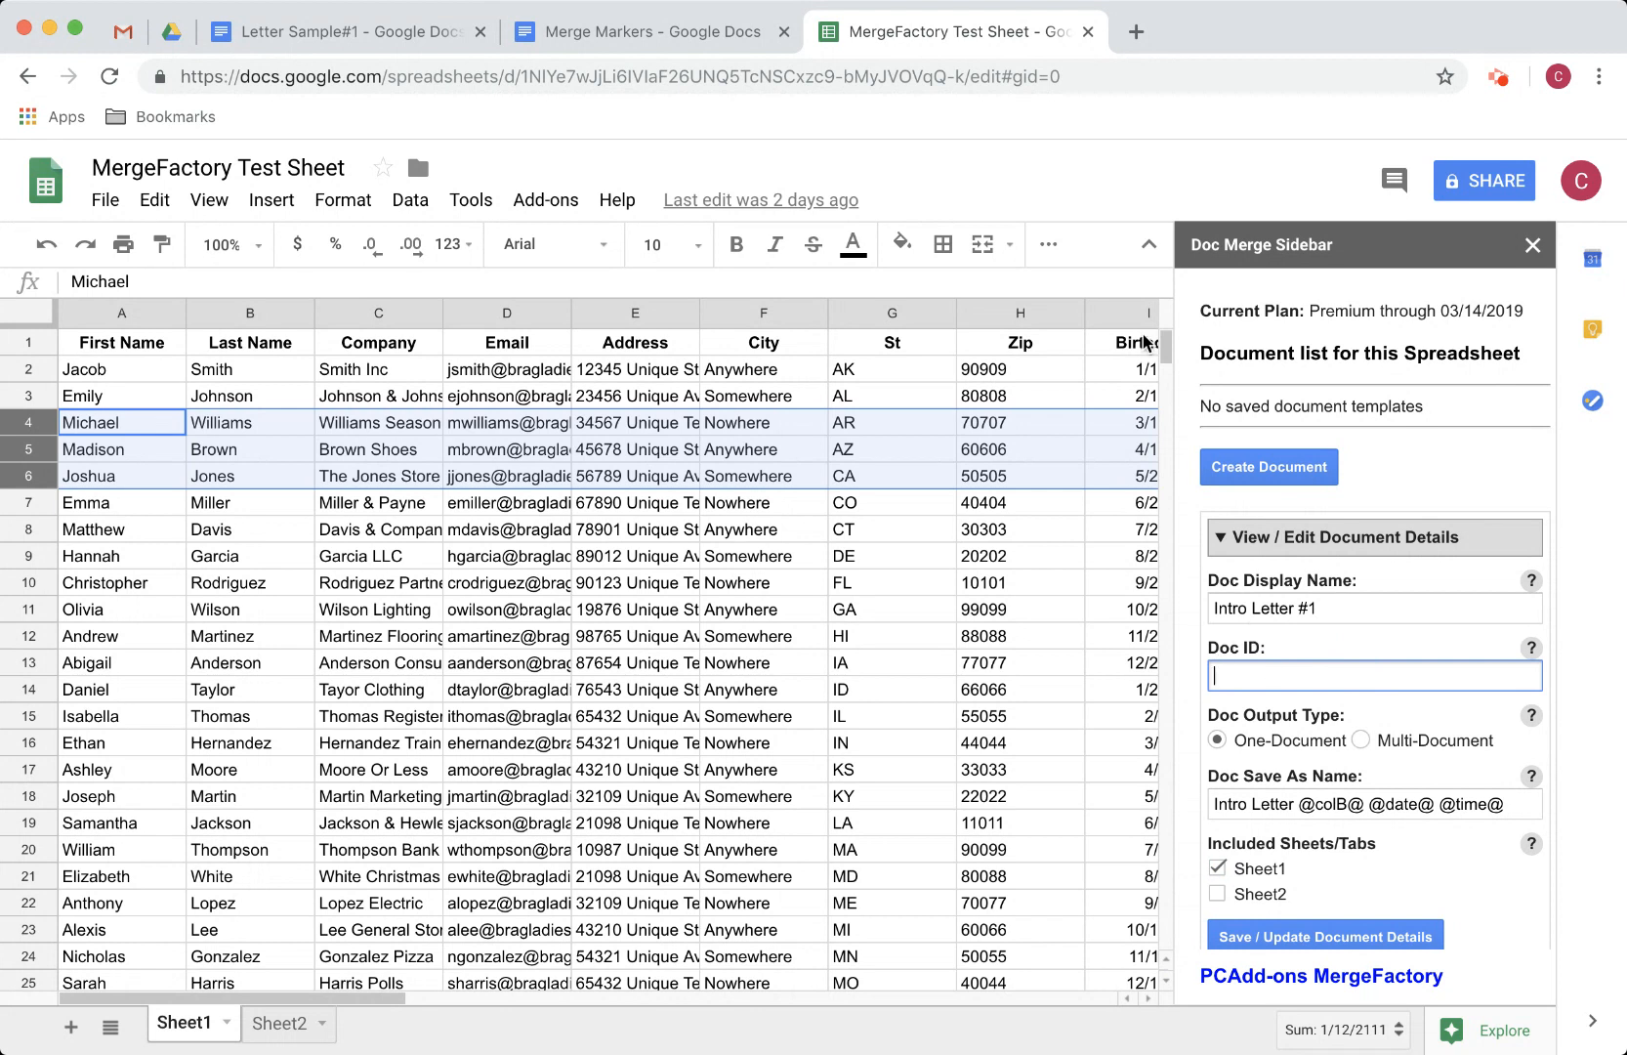
{"action": "left_click", "coordinate": [314, 30]}
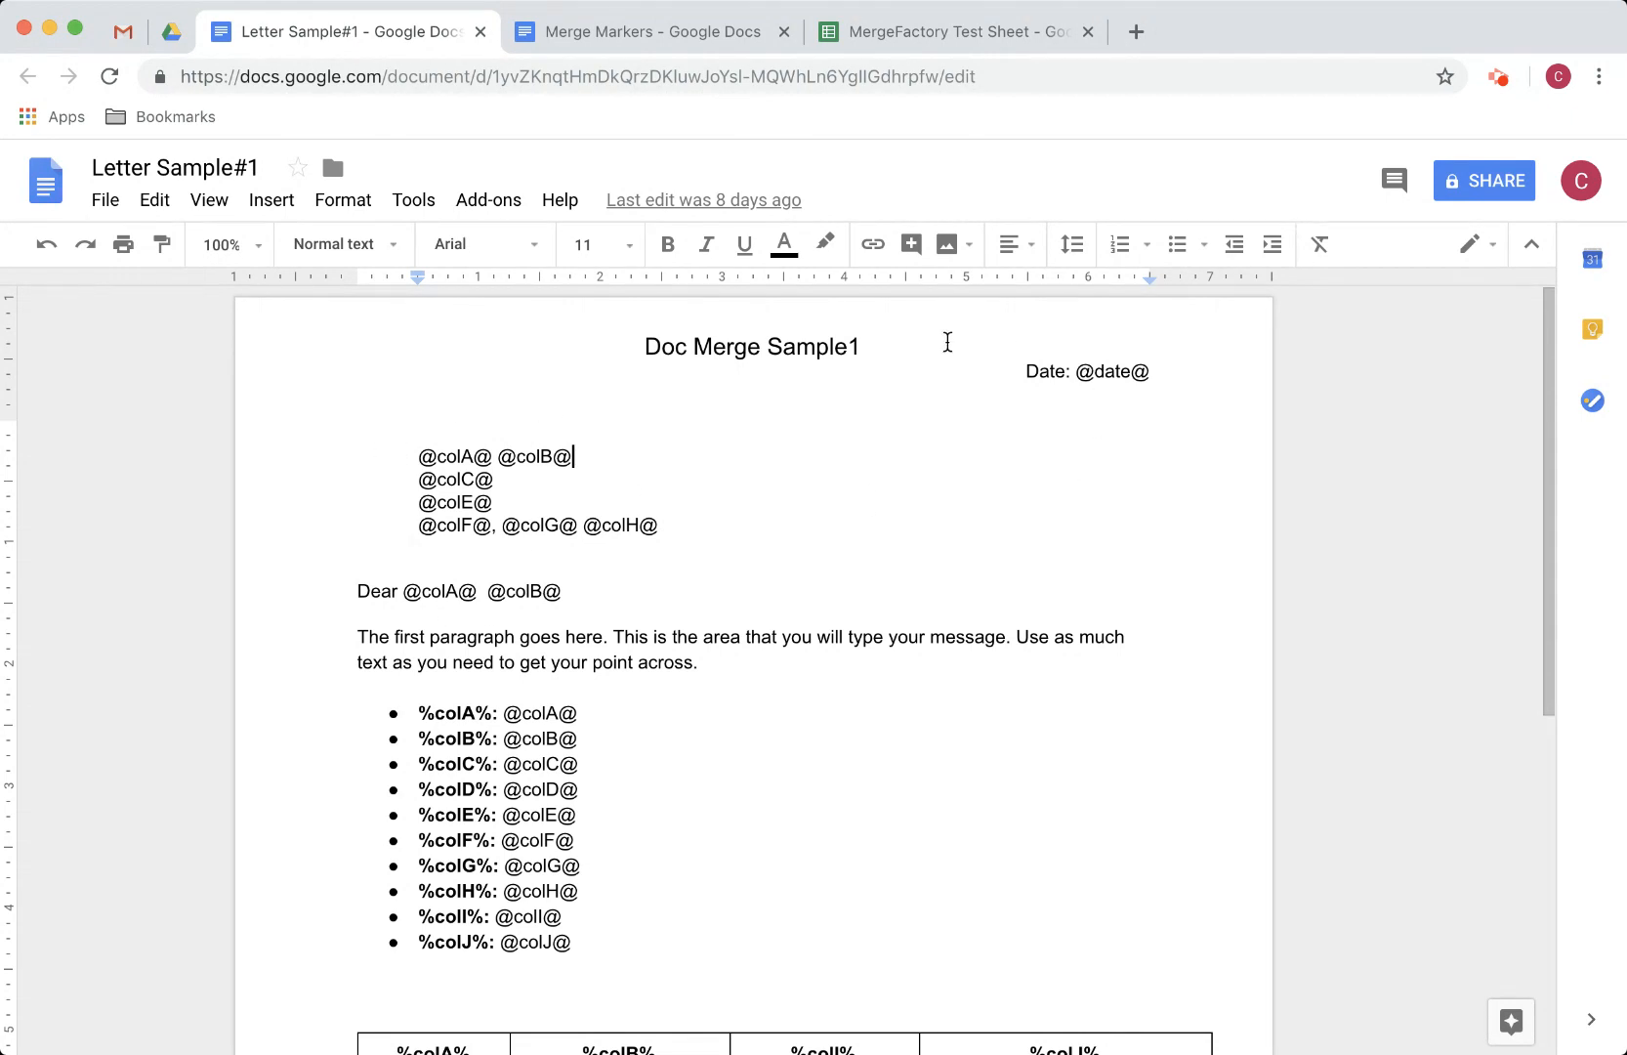
{"action": "left_click", "coordinate": [938, 341]}
{"action": "left_click", "coordinate": [936, 553]}
{"action": "scroll", "coordinate": [936, 555], "scroll_direction": "down", "scroll_amount": 5}
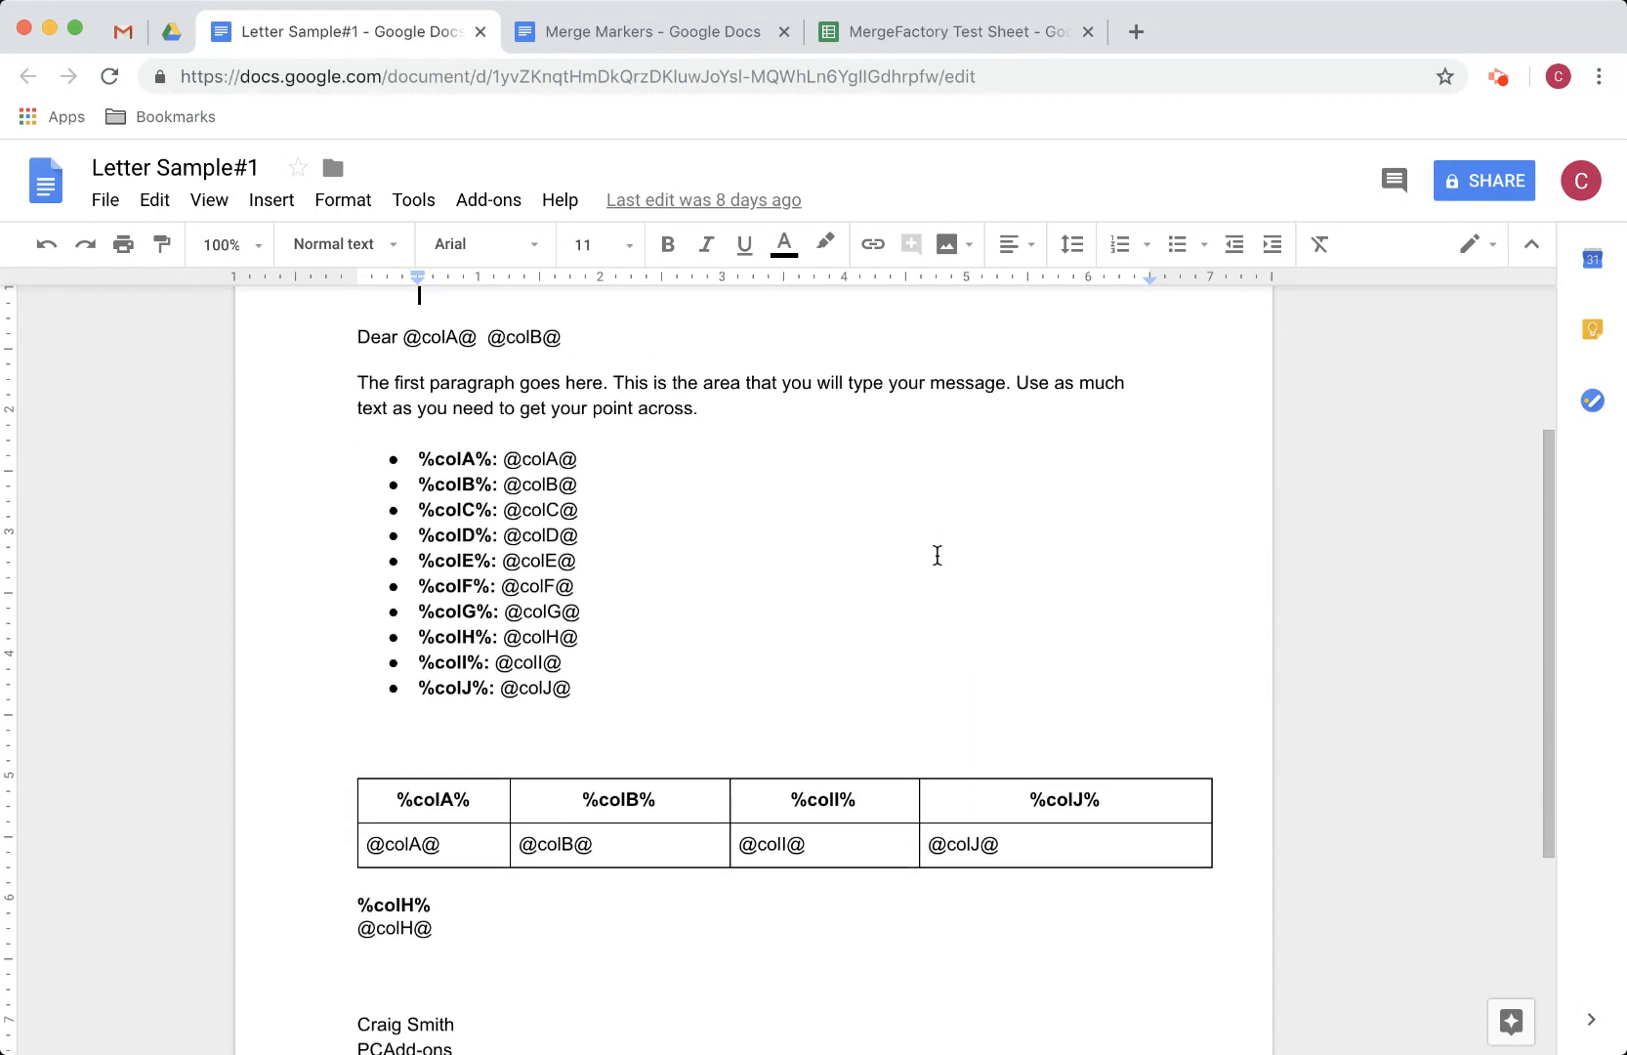
{"action": "scroll", "coordinate": [937, 555], "scroll_direction": "down", "scroll_amount": 3}
{"action": "scroll", "coordinate": [936, 555], "scroll_direction": "up", "scroll_amount": 2}
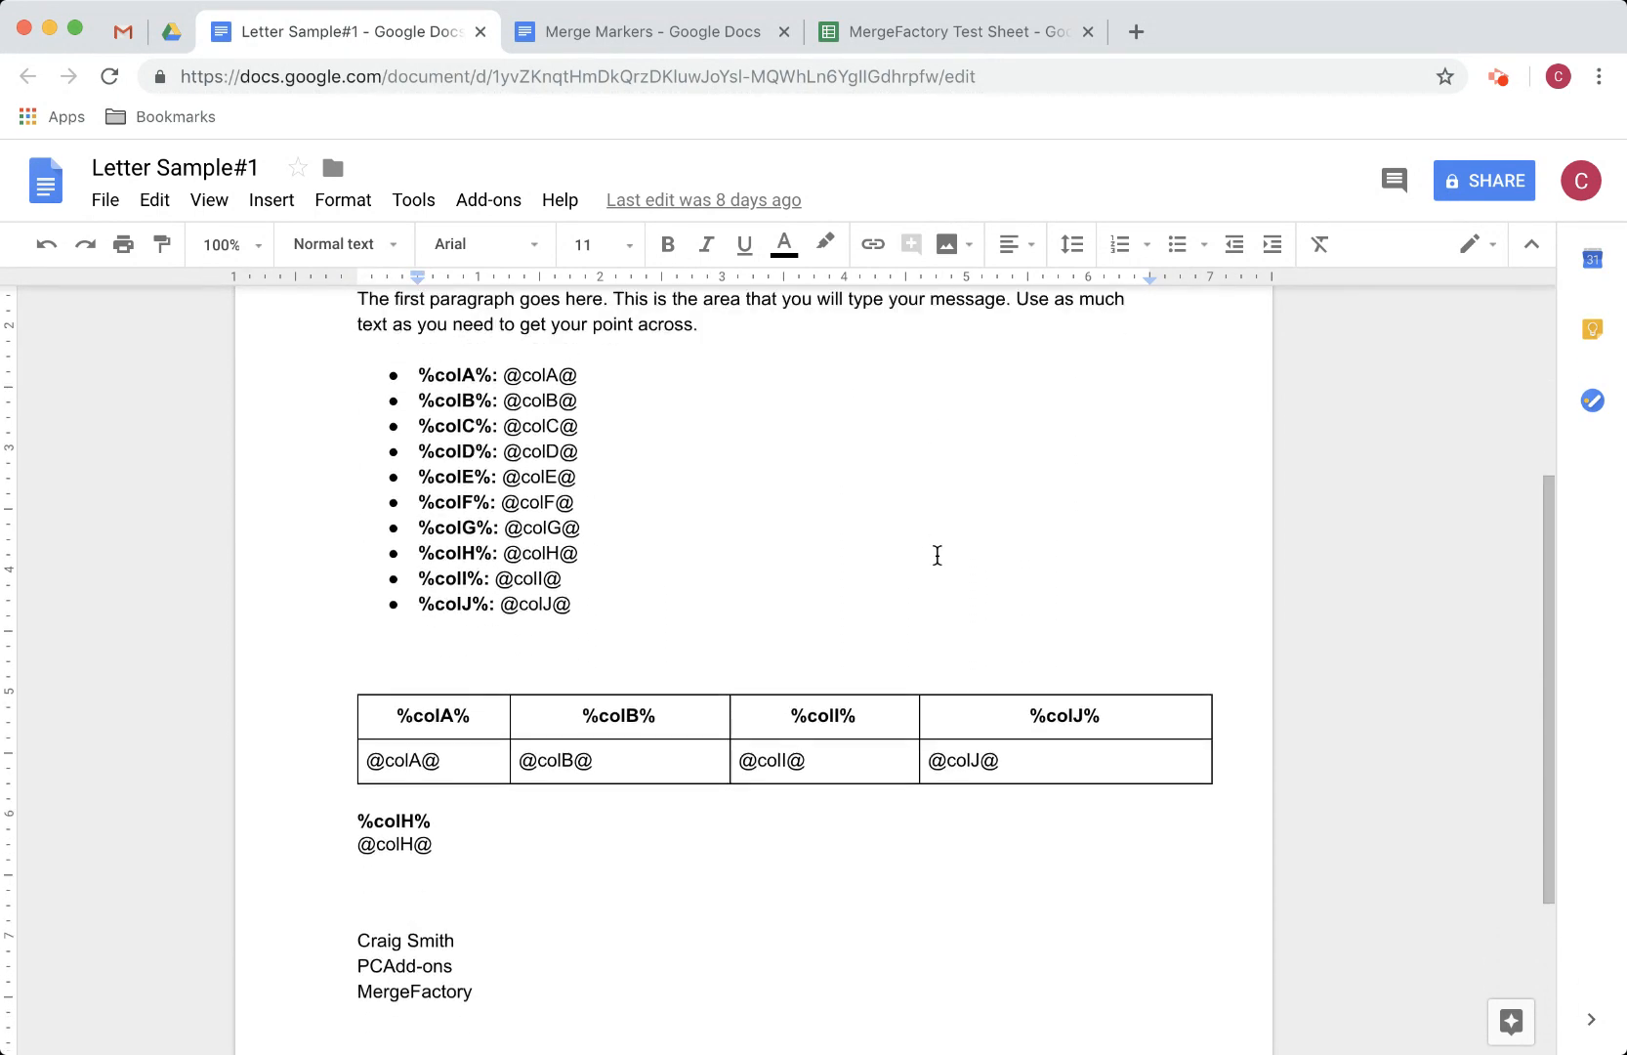
{"action": "scroll", "coordinate": [937, 554], "scroll_direction": "down", "scroll_amount": 2}
{"action": "scroll", "coordinate": [936, 555], "scroll_direction": "down", "scroll_amount": 4}
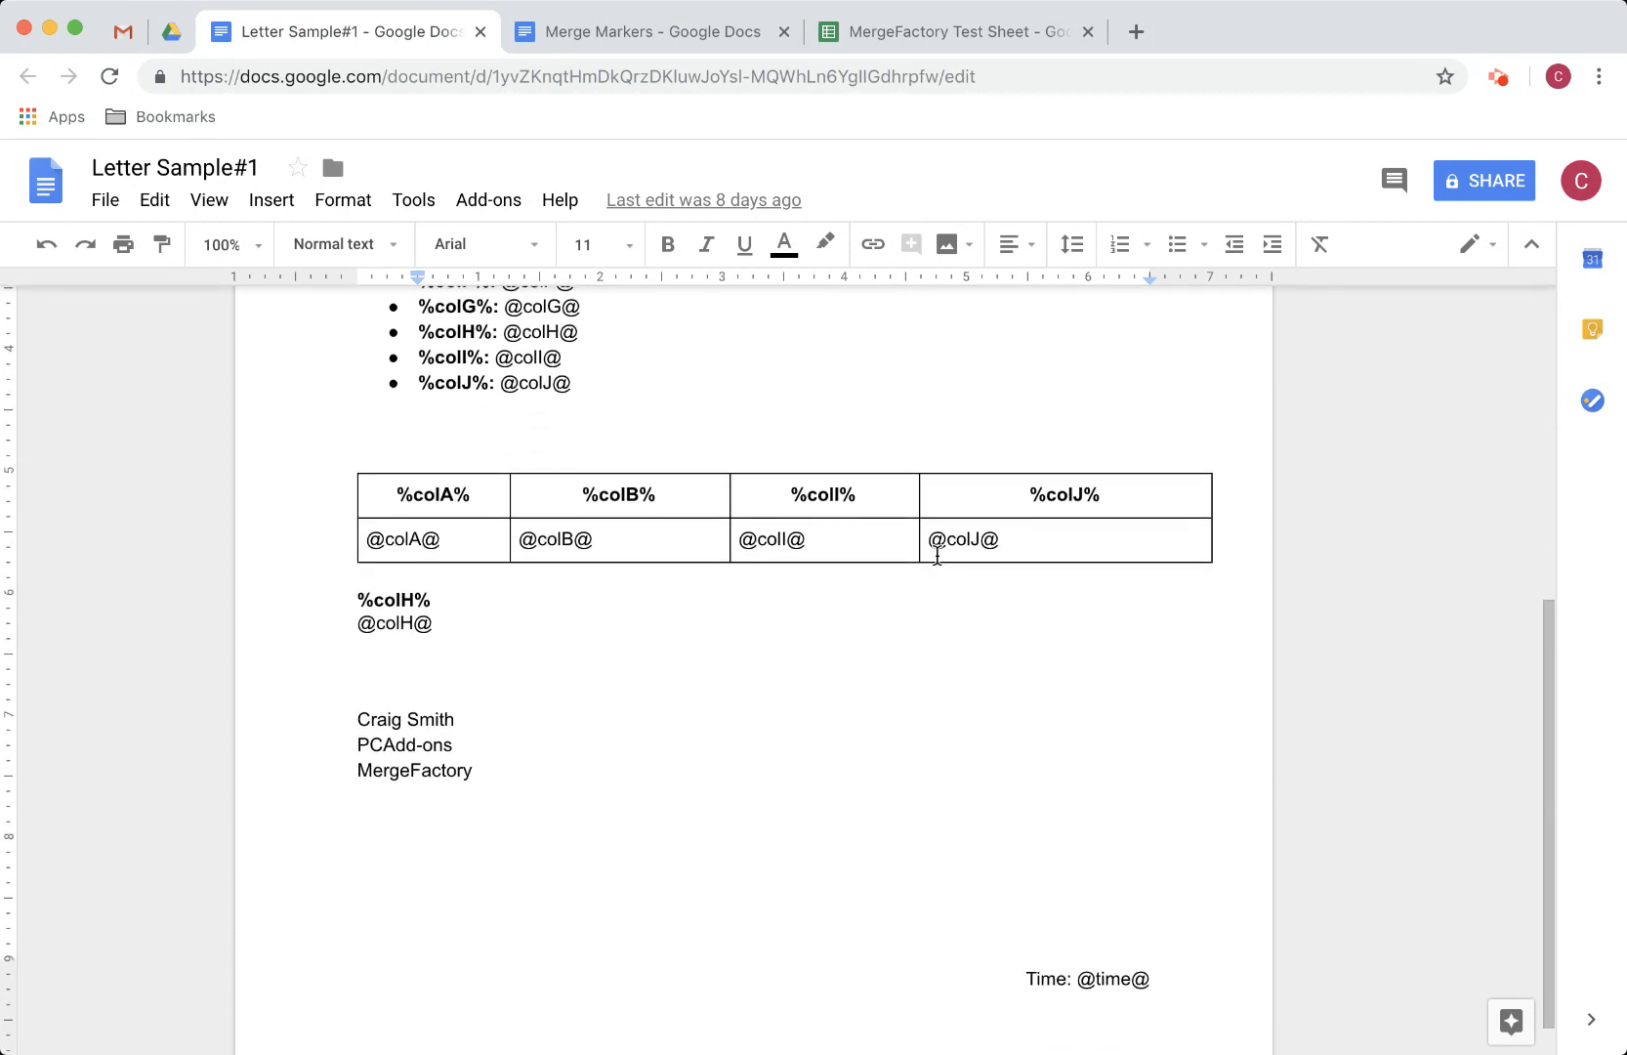
{"action": "scroll", "coordinate": [936, 555], "scroll_direction": "down", "scroll_amount": 1}
{"action": "scroll", "coordinate": [937, 554], "scroll_direction": "up", "scroll_amount": 12}
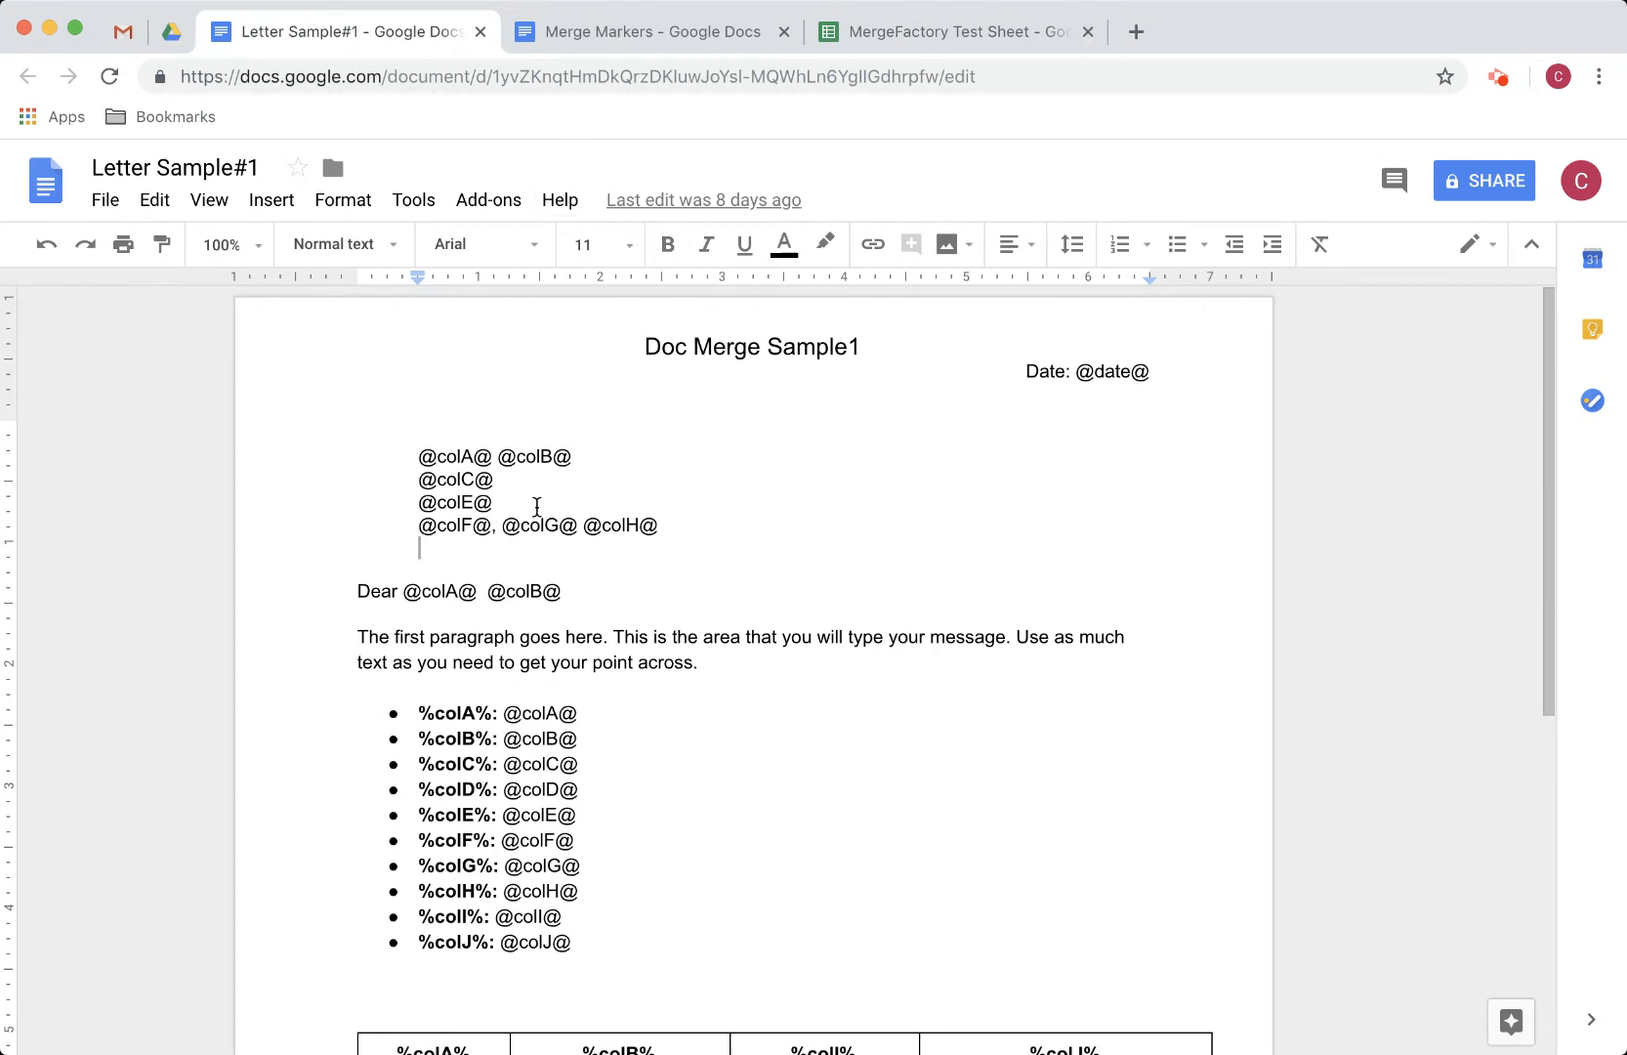
Copy the document ID from Letter Sample#1's web address and paste it as the Doc ID in MergeFactory Test Sheet
{"action": "left_click", "coordinate": [497, 80]}
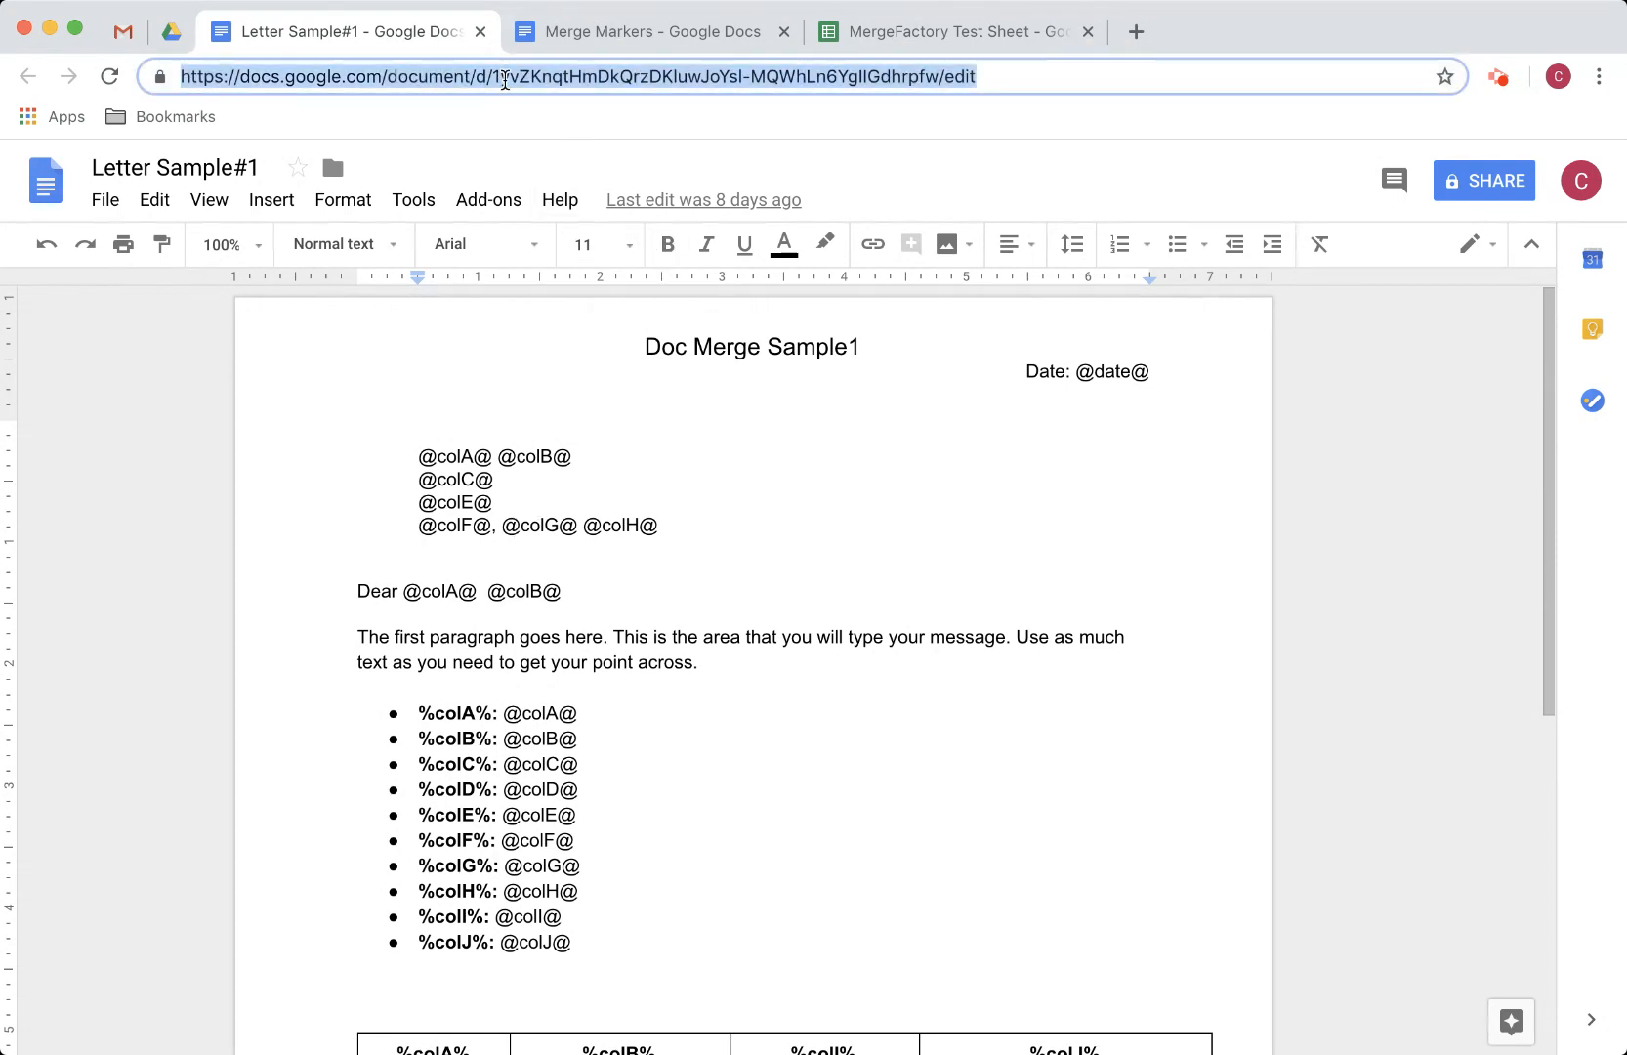
{"action": "left_click", "coordinate": [497, 80]}
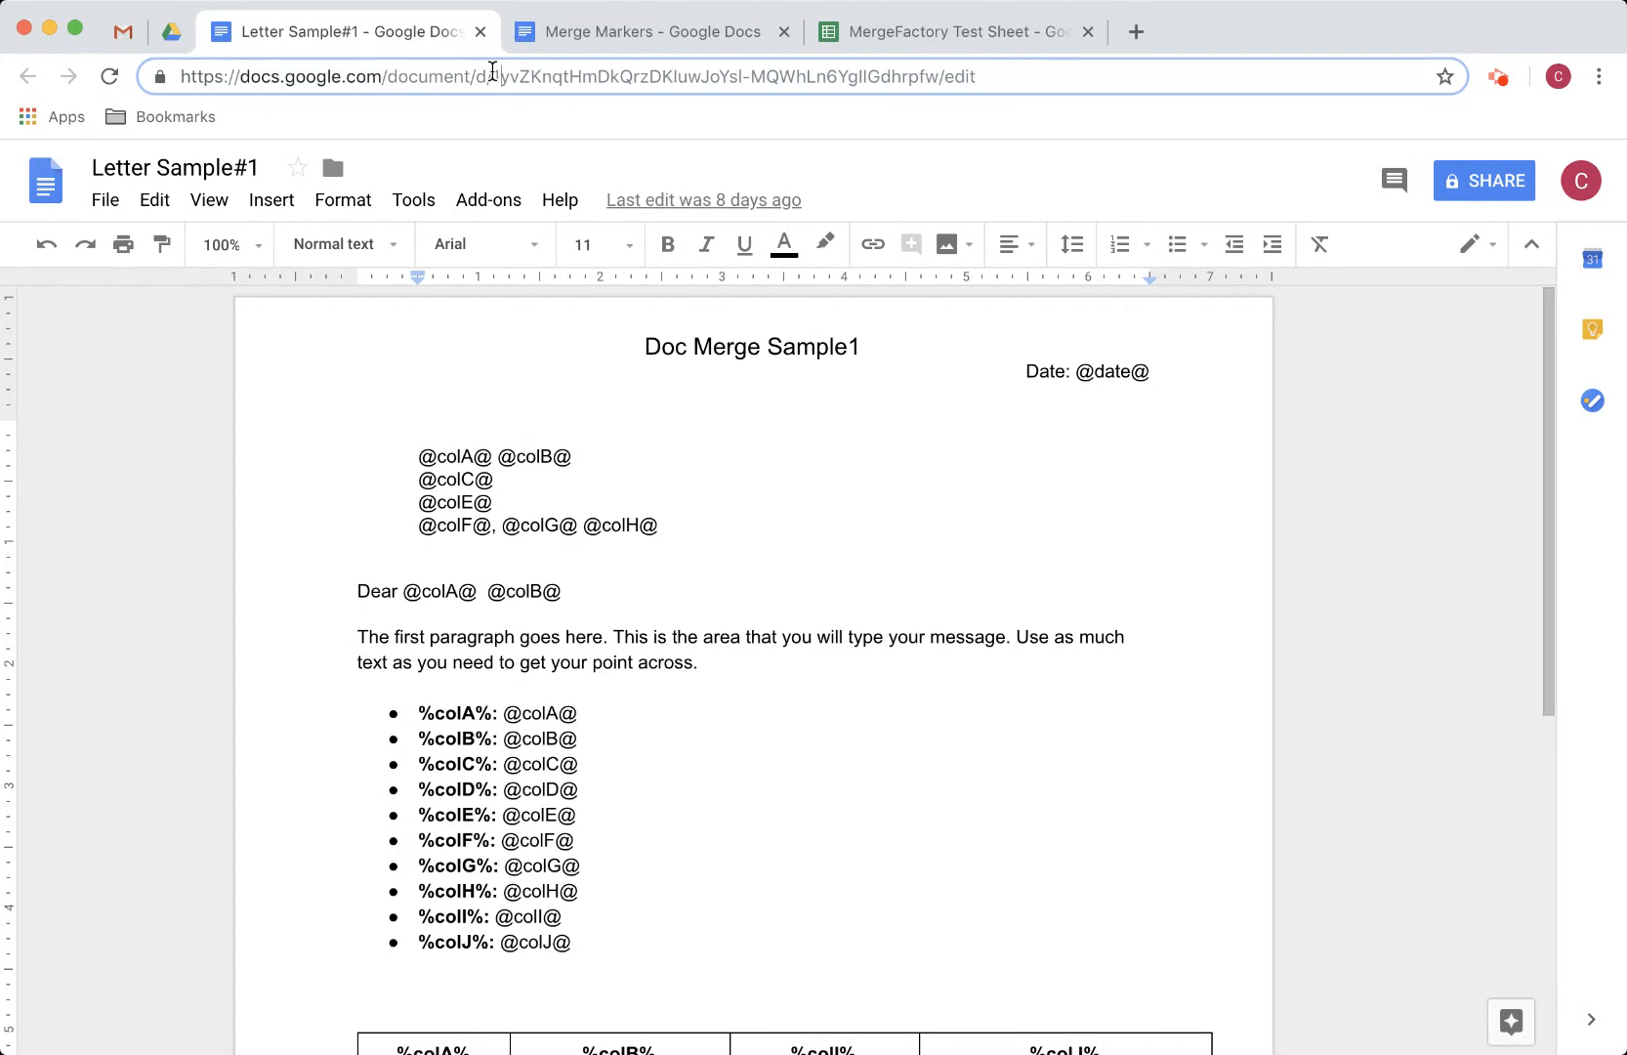
{"action": "left_click_drag", "start_coordinate": [493, 82], "coordinate": [940, 77]}
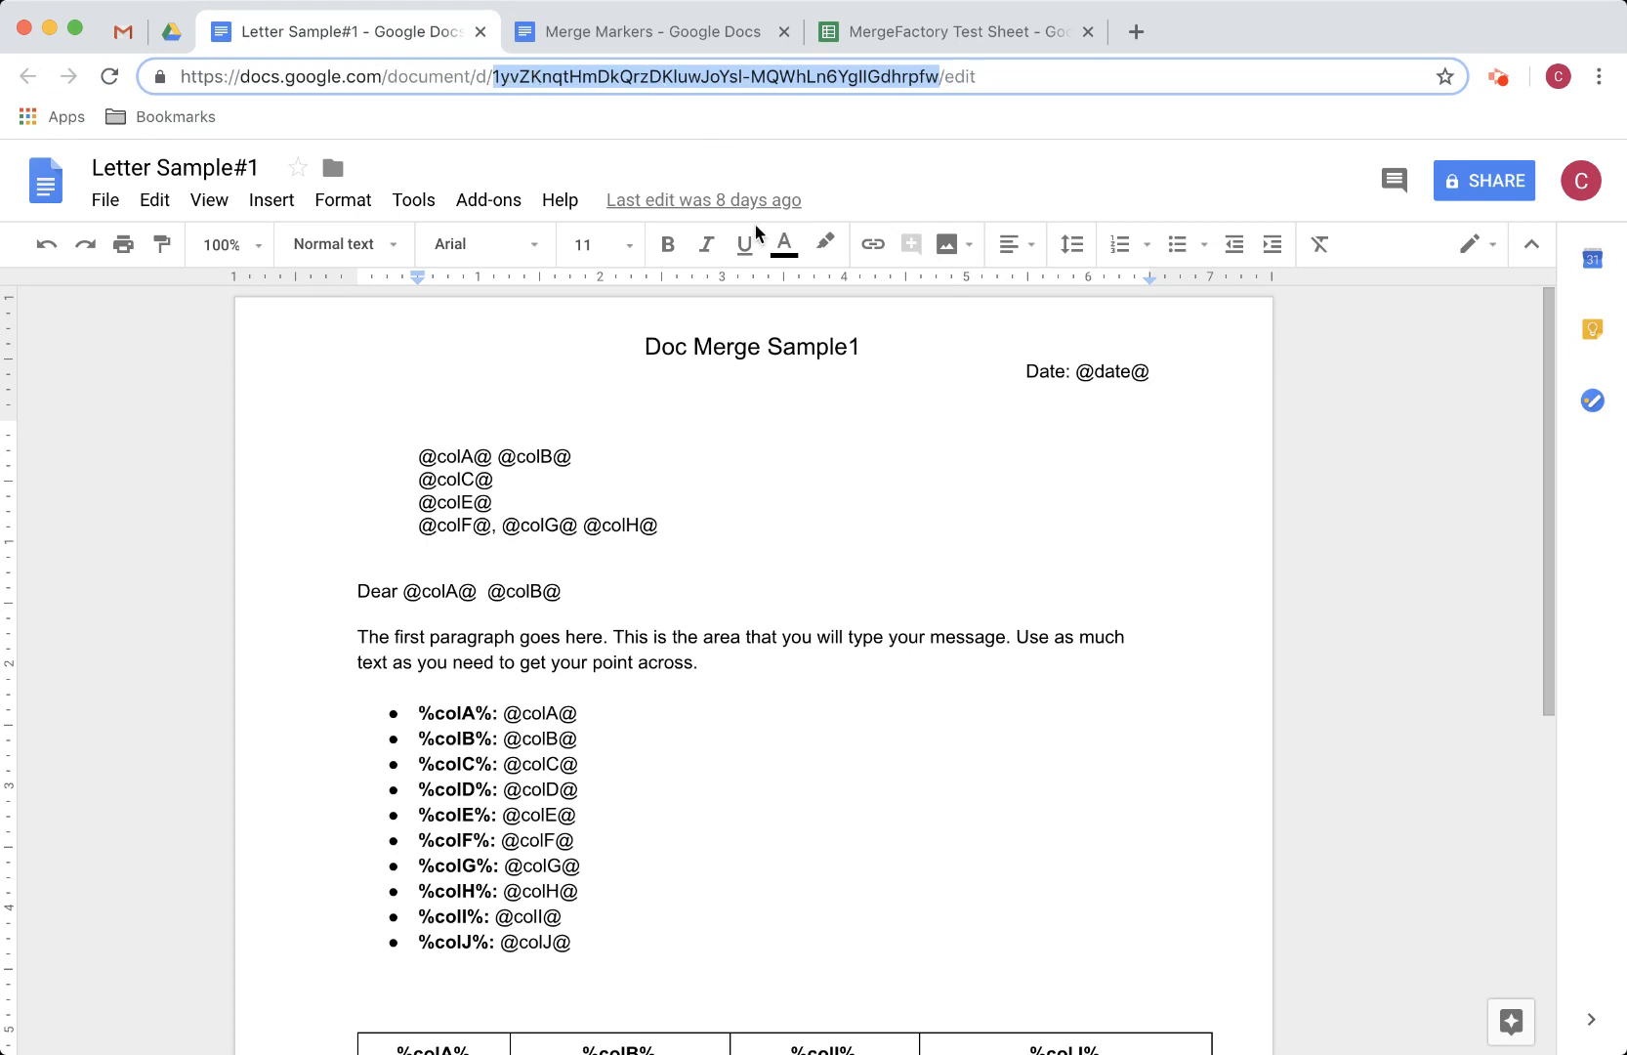
{"action": "left_click", "coordinate": [922, 34]}
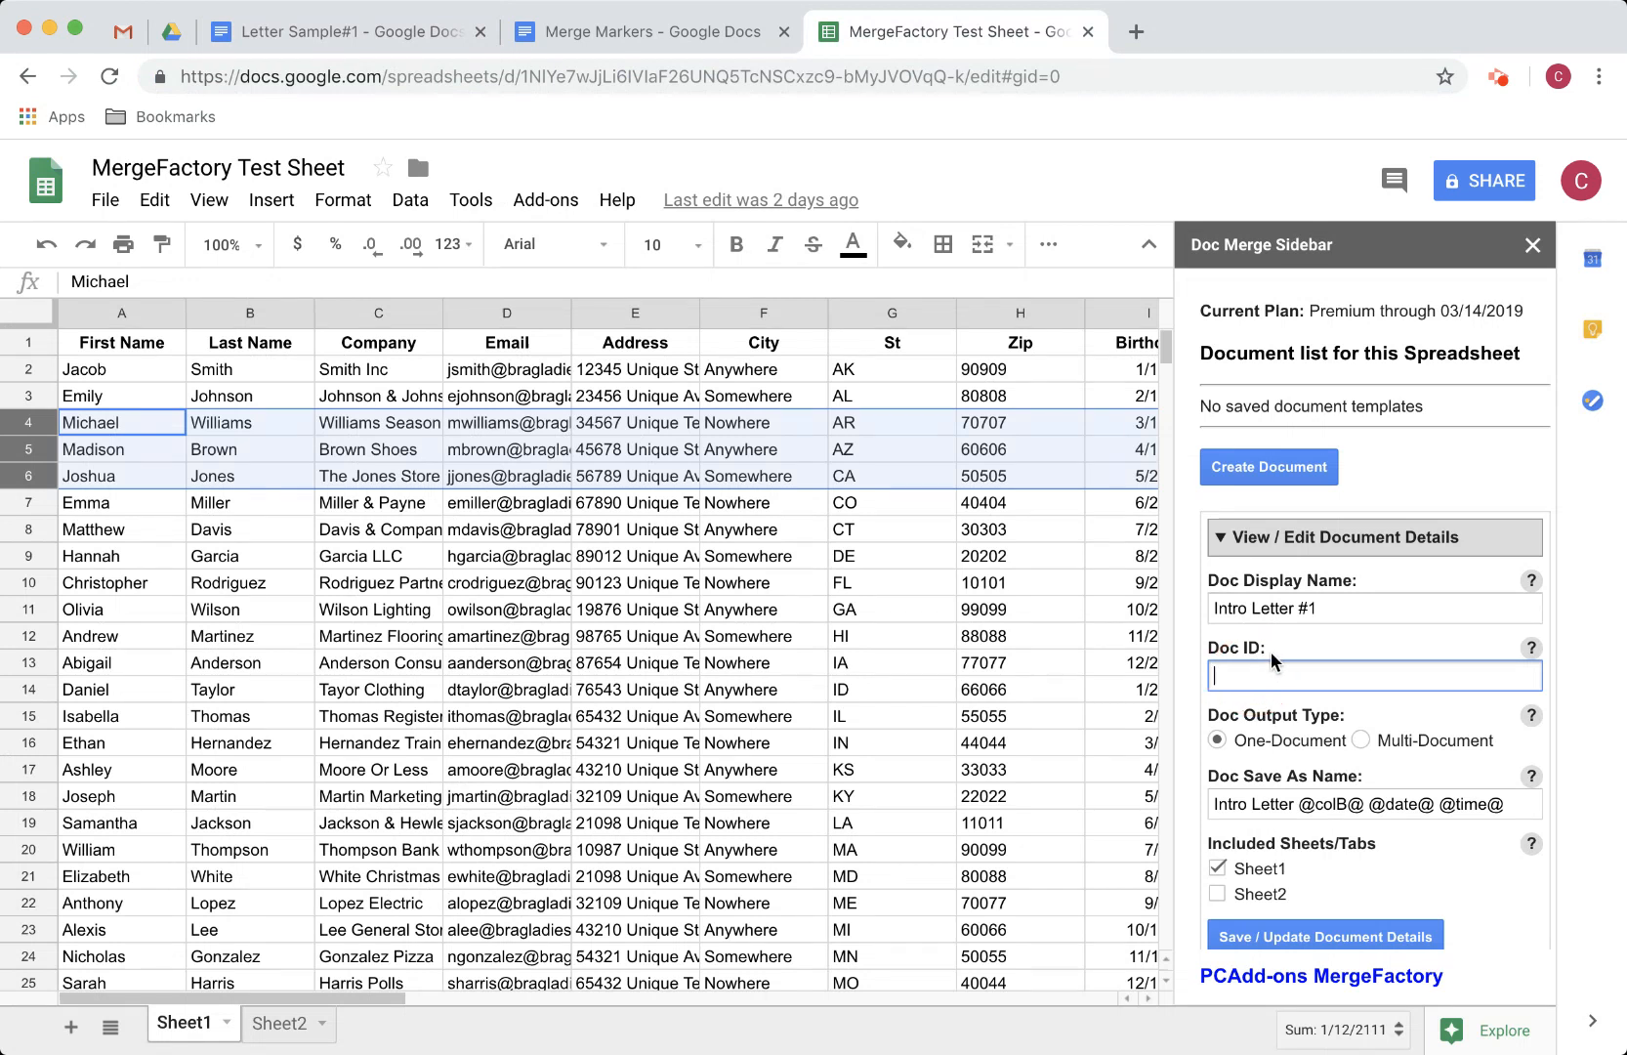
{"action": "key", "text": "super+v"}
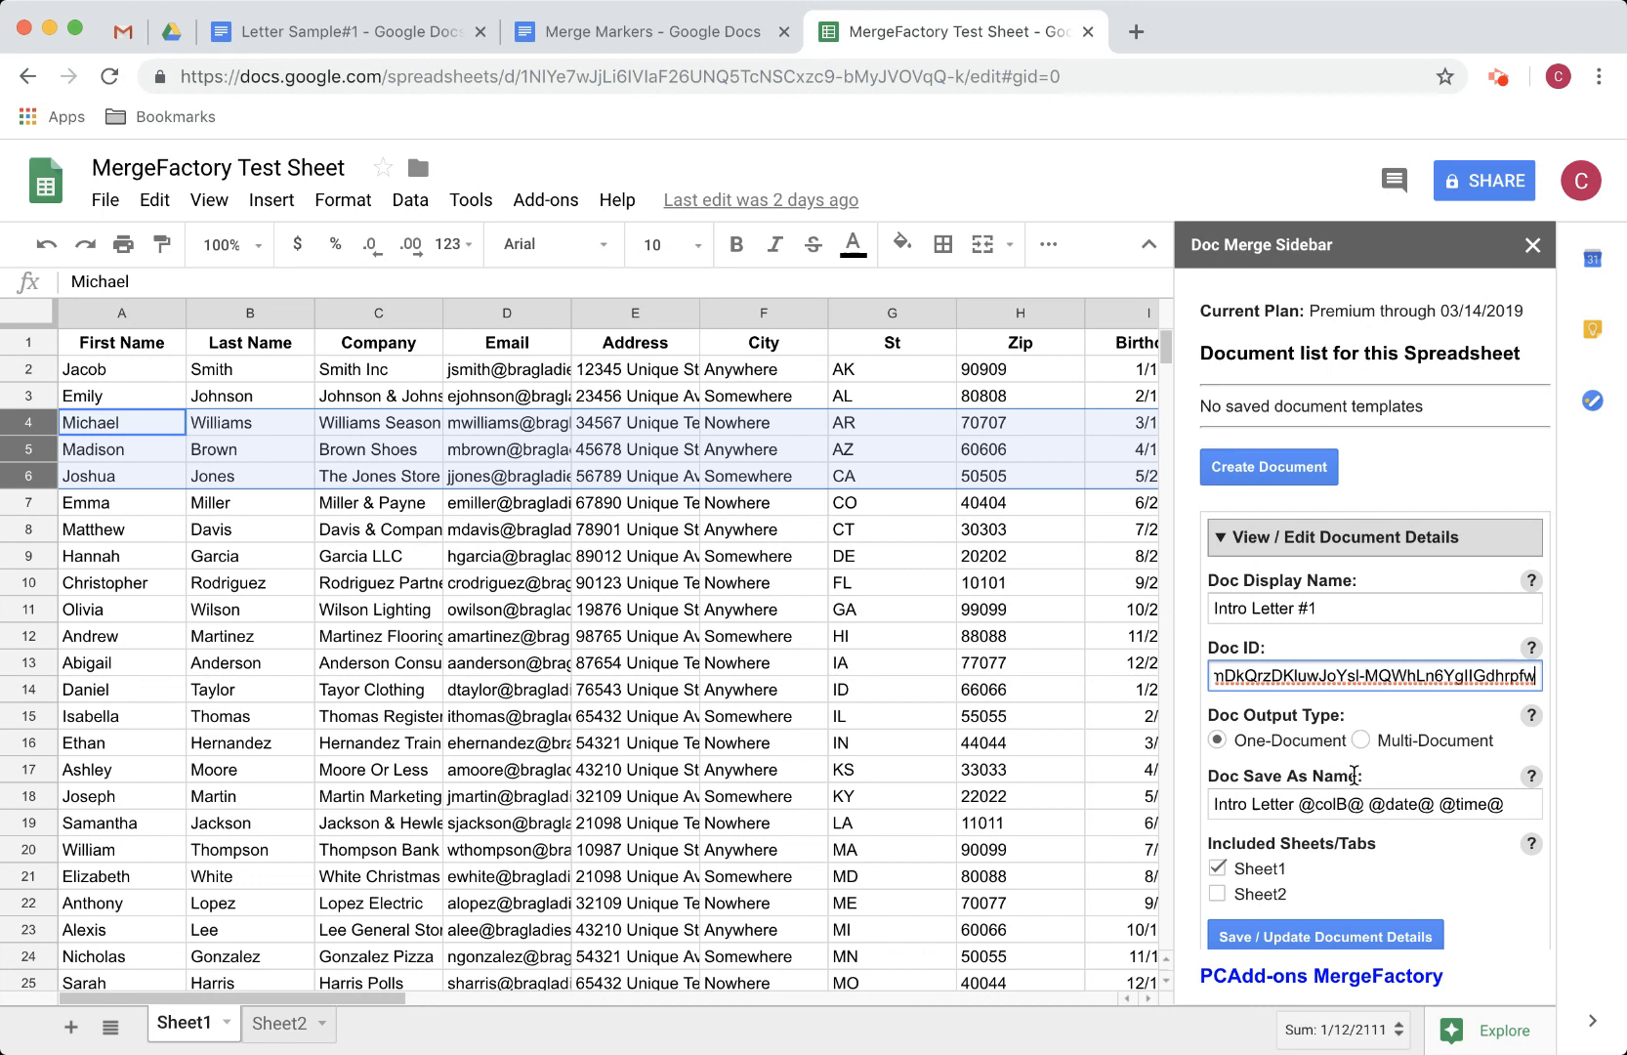
Save the Intro Letter #1 document details and check that its test link opens Letter Sample#1, closing that copy after the check
{"action": "scroll", "coordinate": [1353, 774], "scroll_direction": "down", "scroll_amount": 1}
{"action": "left_click", "coordinate": [1359, 933]}
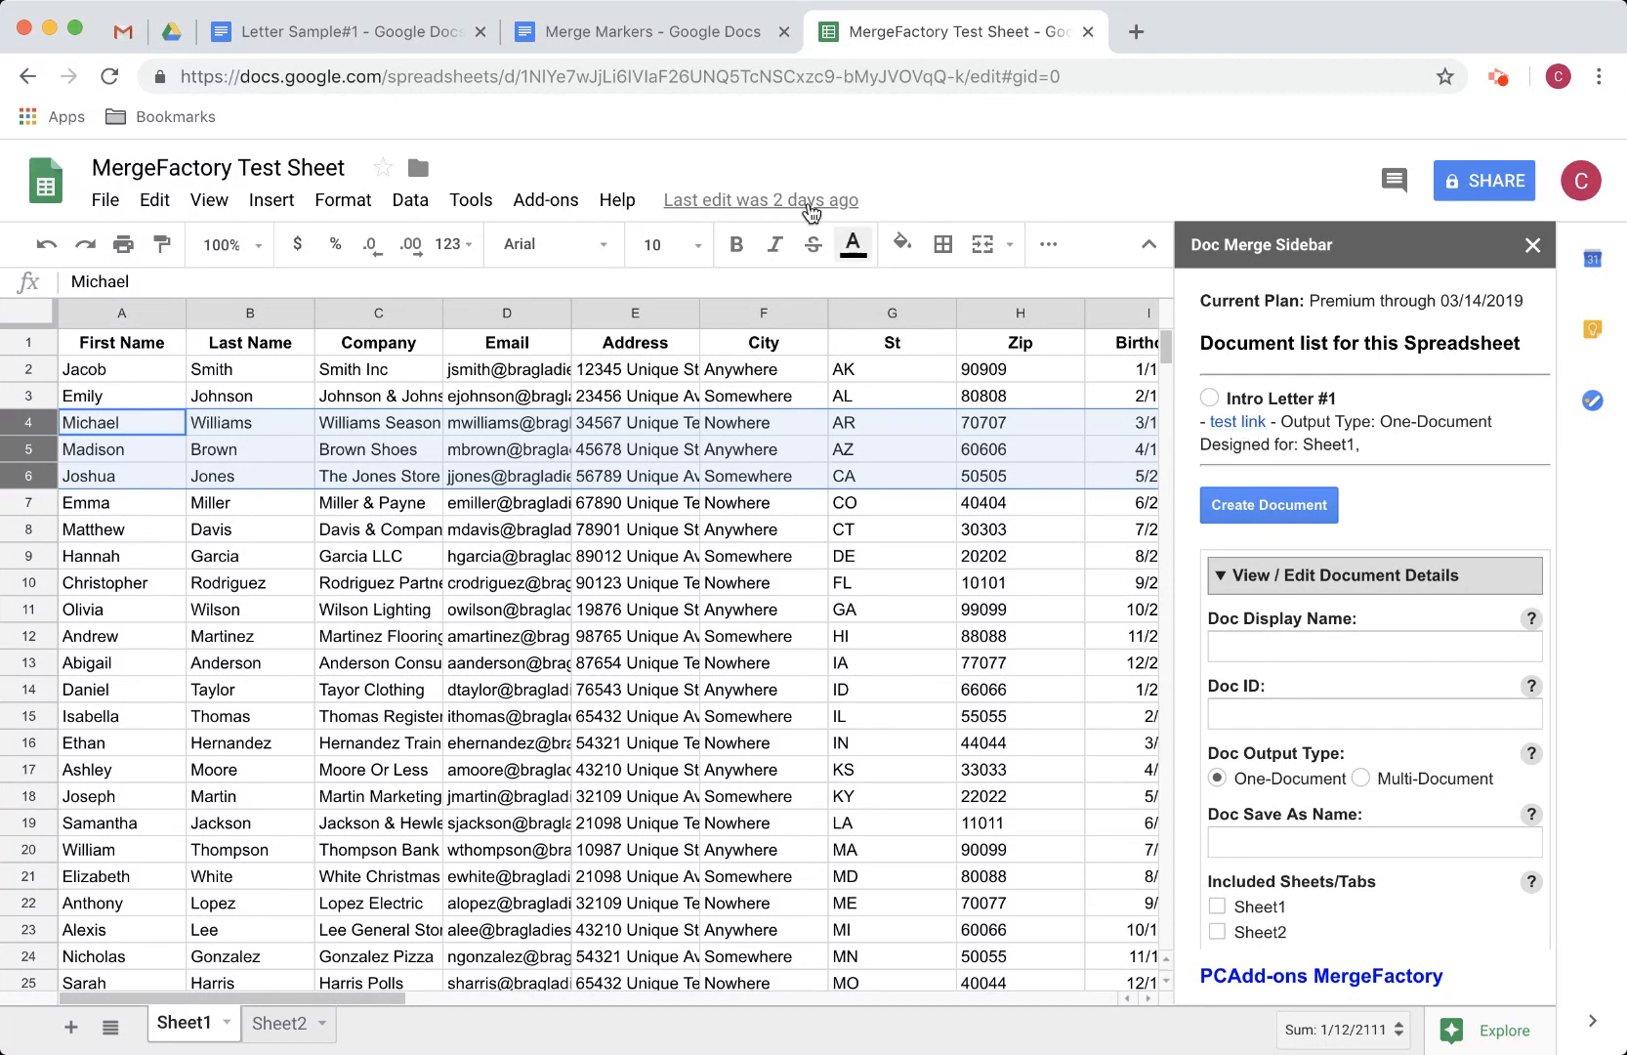
{"action": "left_click", "coordinate": [1236, 423]}
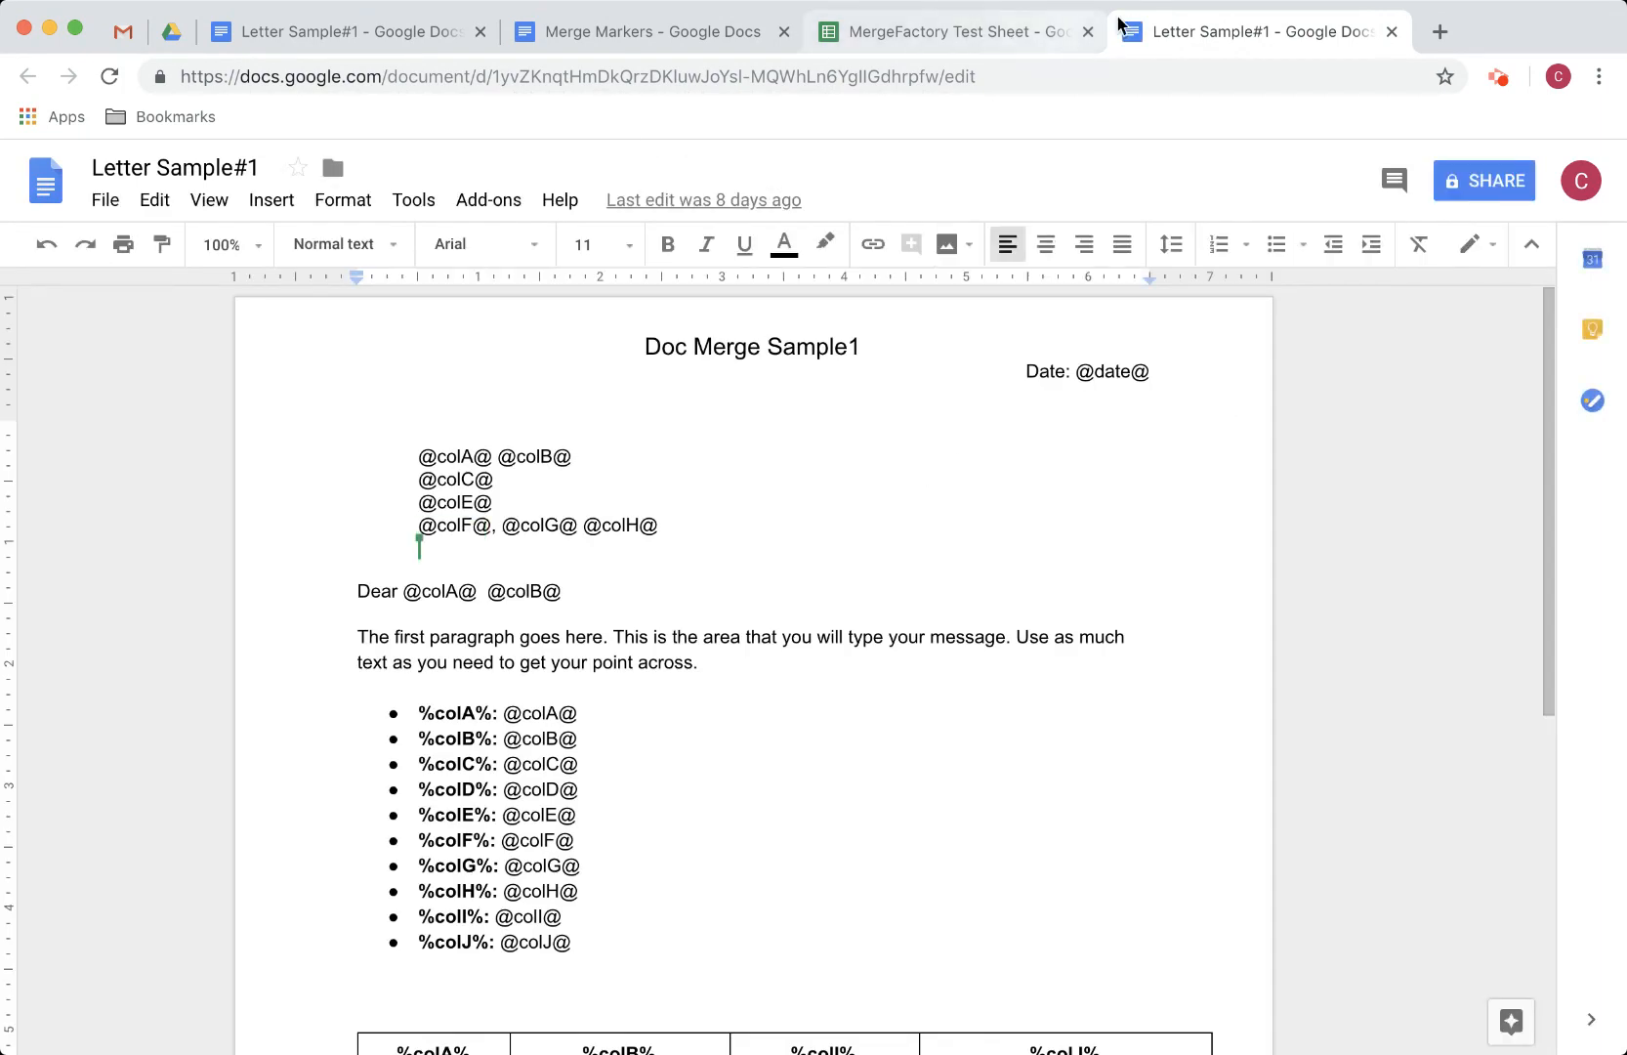
{"action": "left_click", "coordinate": [1392, 33]}
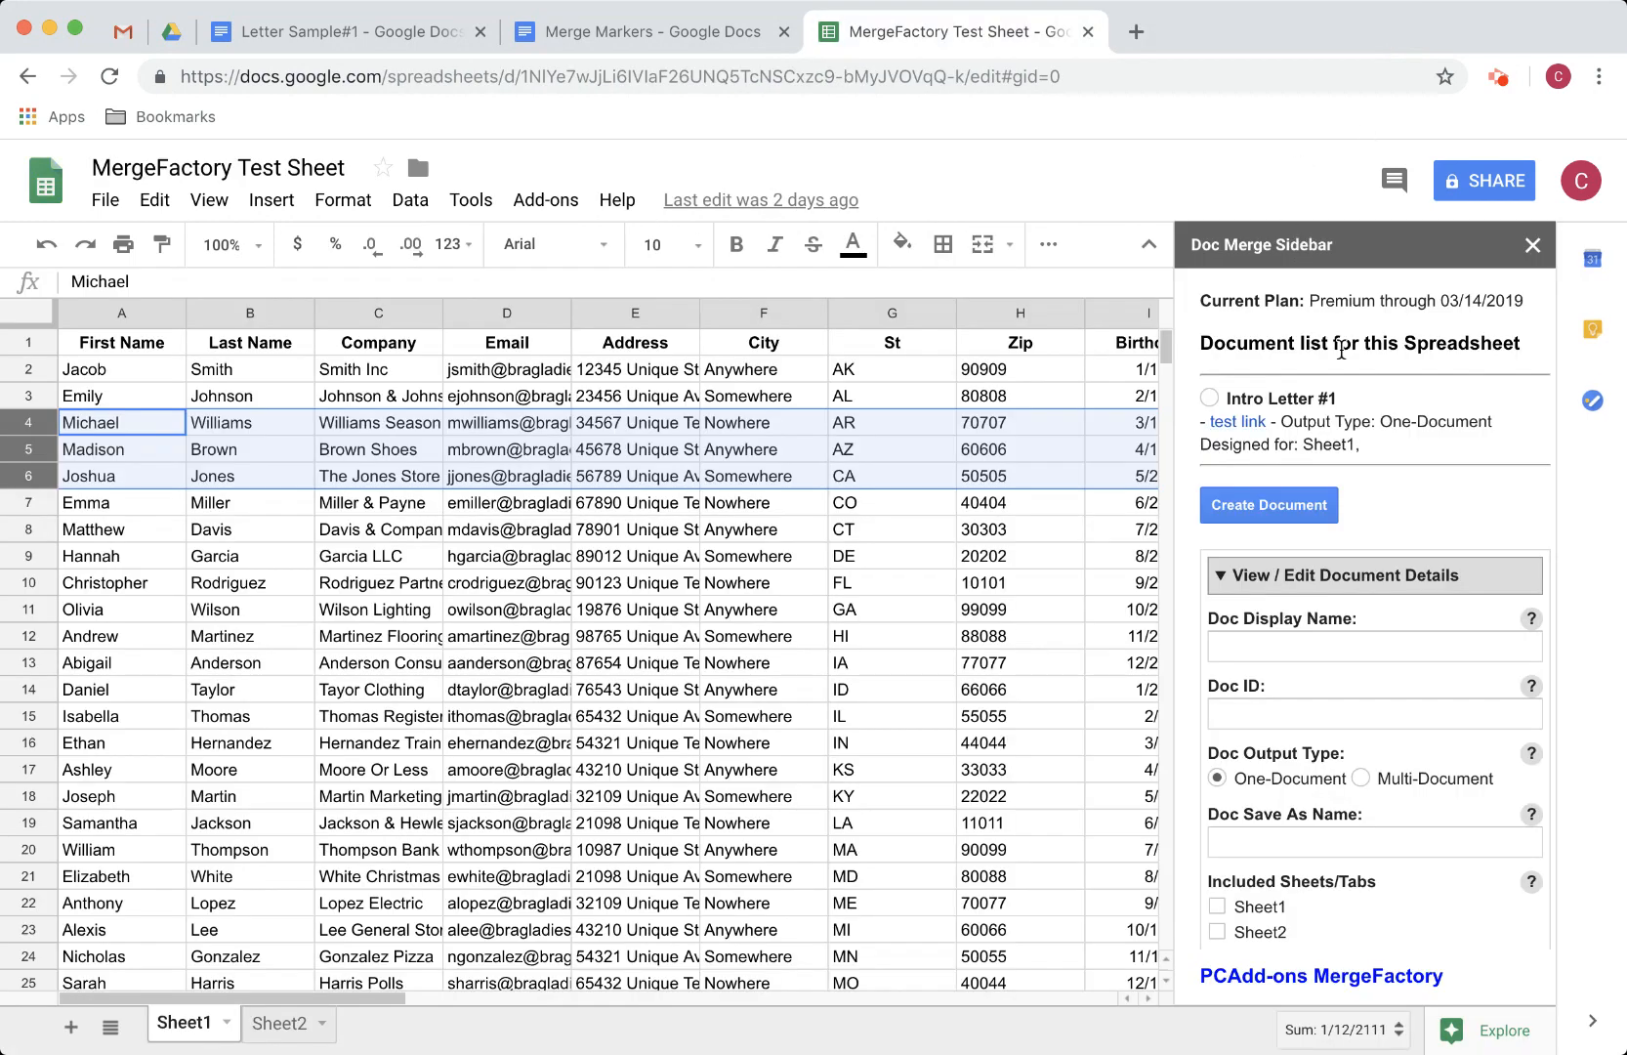
Select the Intro Letter #1 template, collapse its details and create the merged document for the selected rows 4 to 6
{"action": "left_click", "coordinate": [1214, 398]}
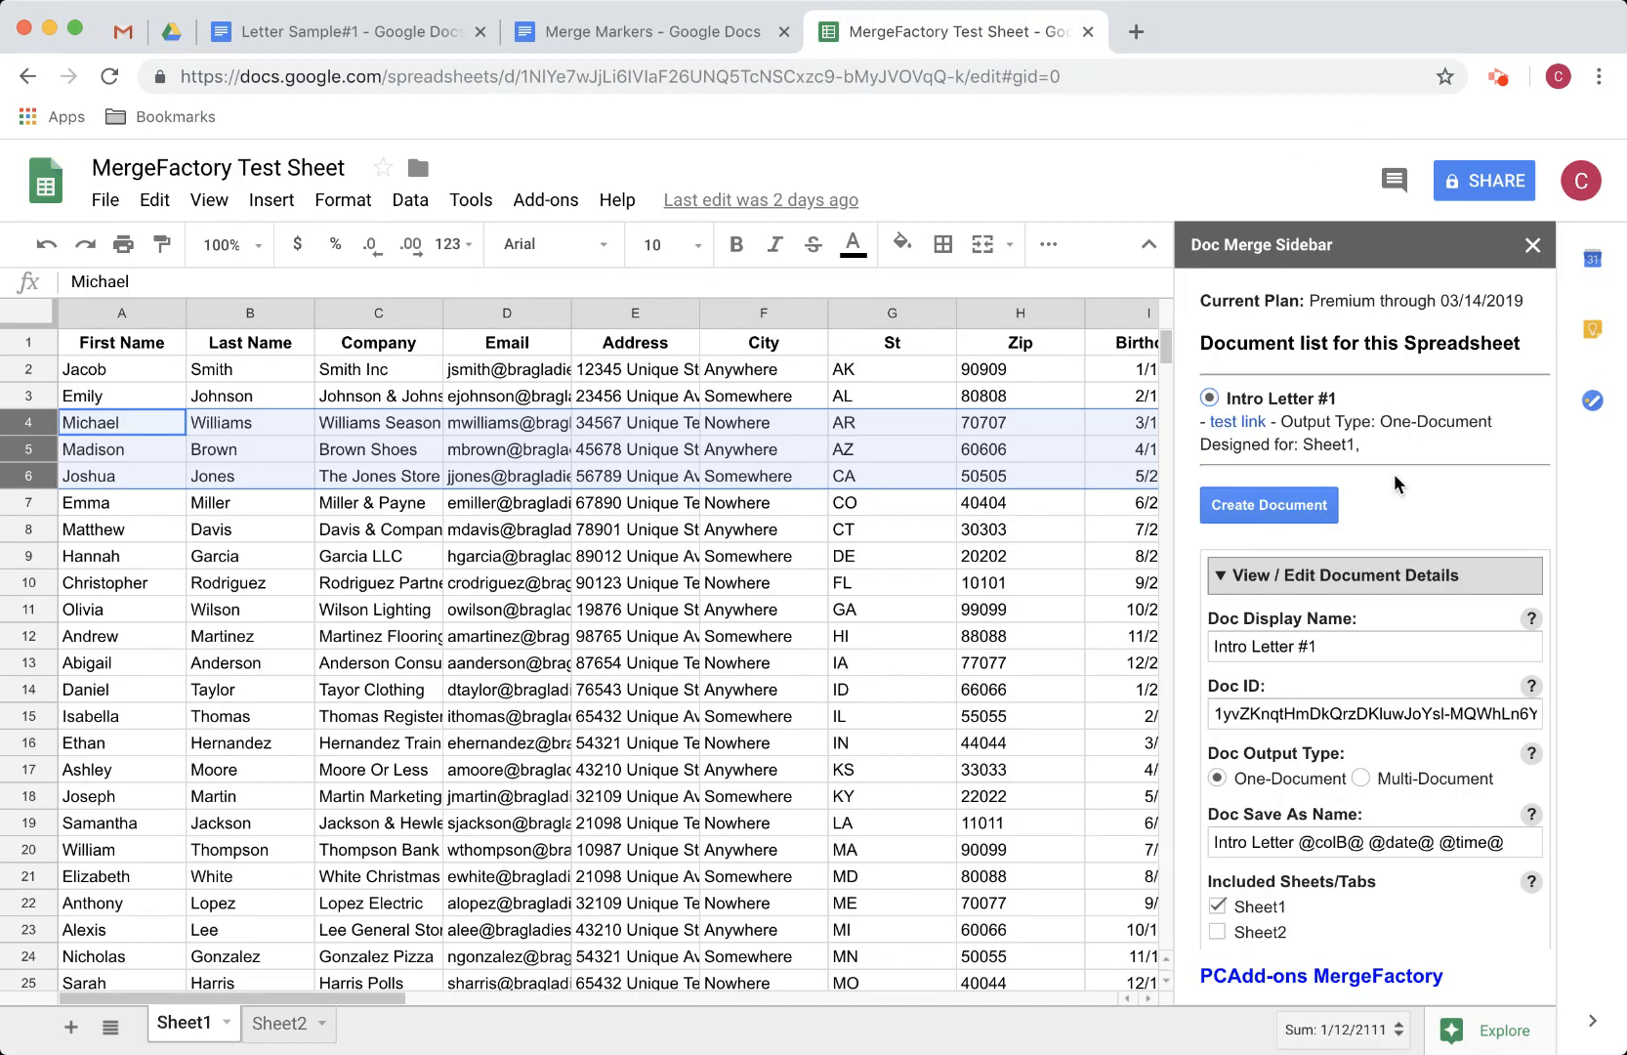
{"action": "left_click", "coordinate": [1374, 577]}
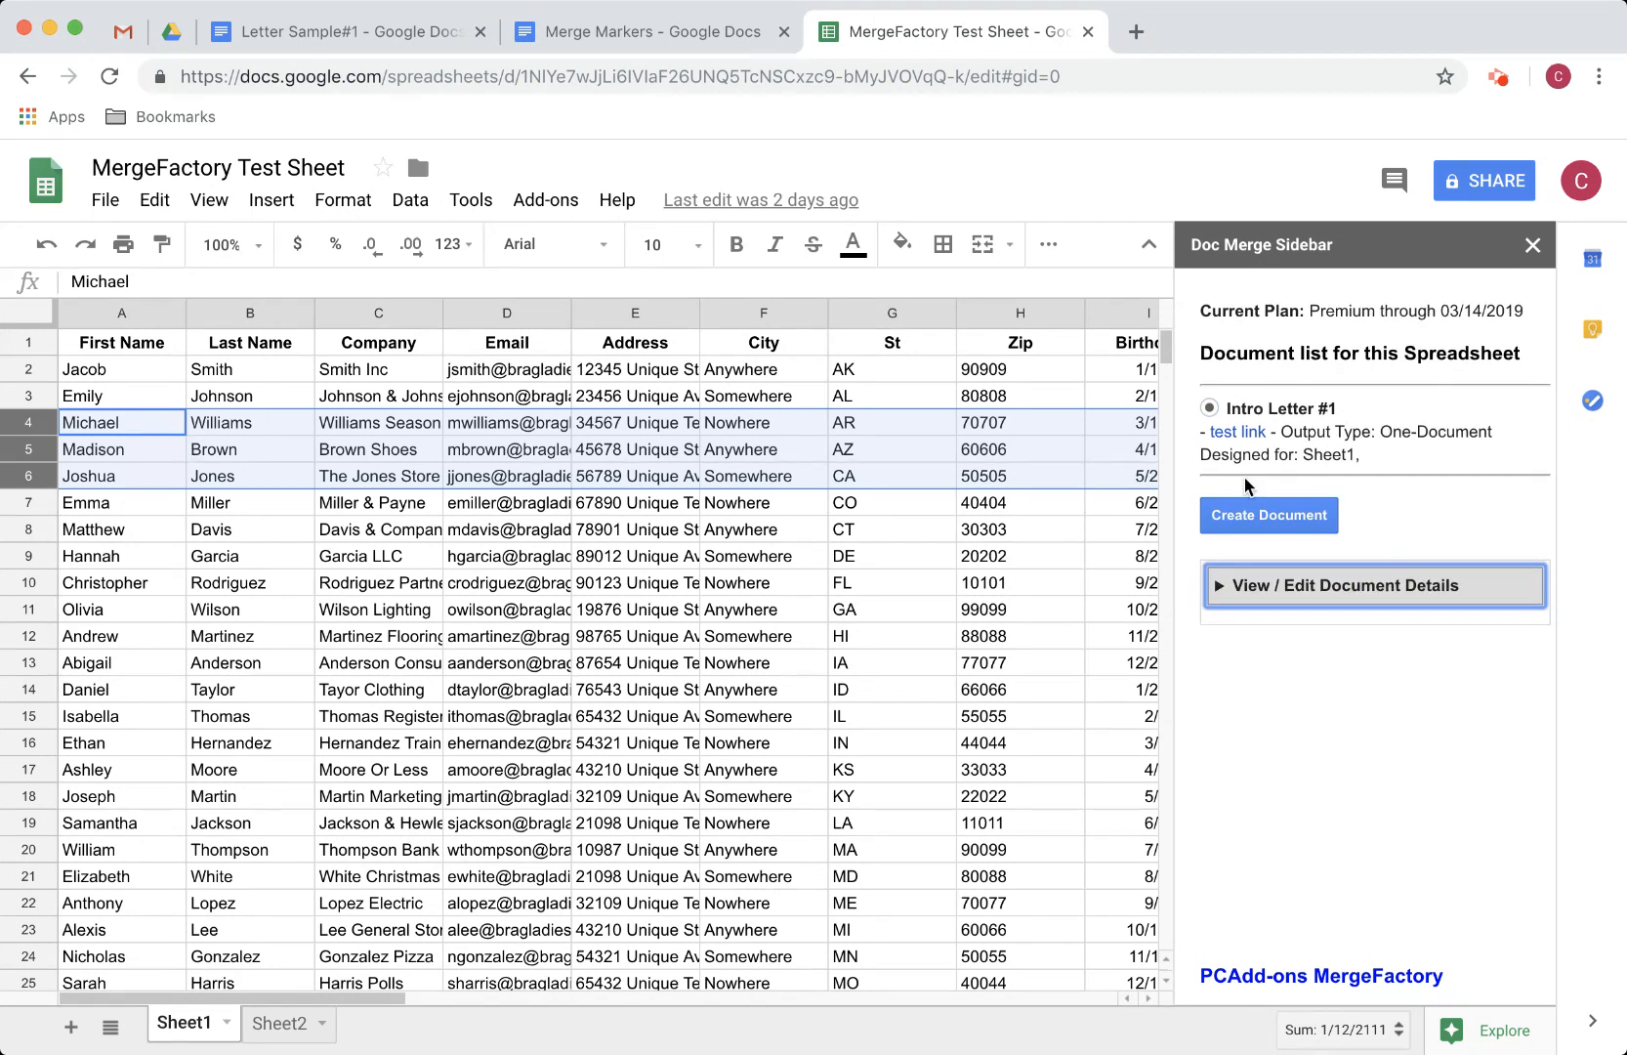
{"action": "left_click", "coordinate": [1302, 519]}
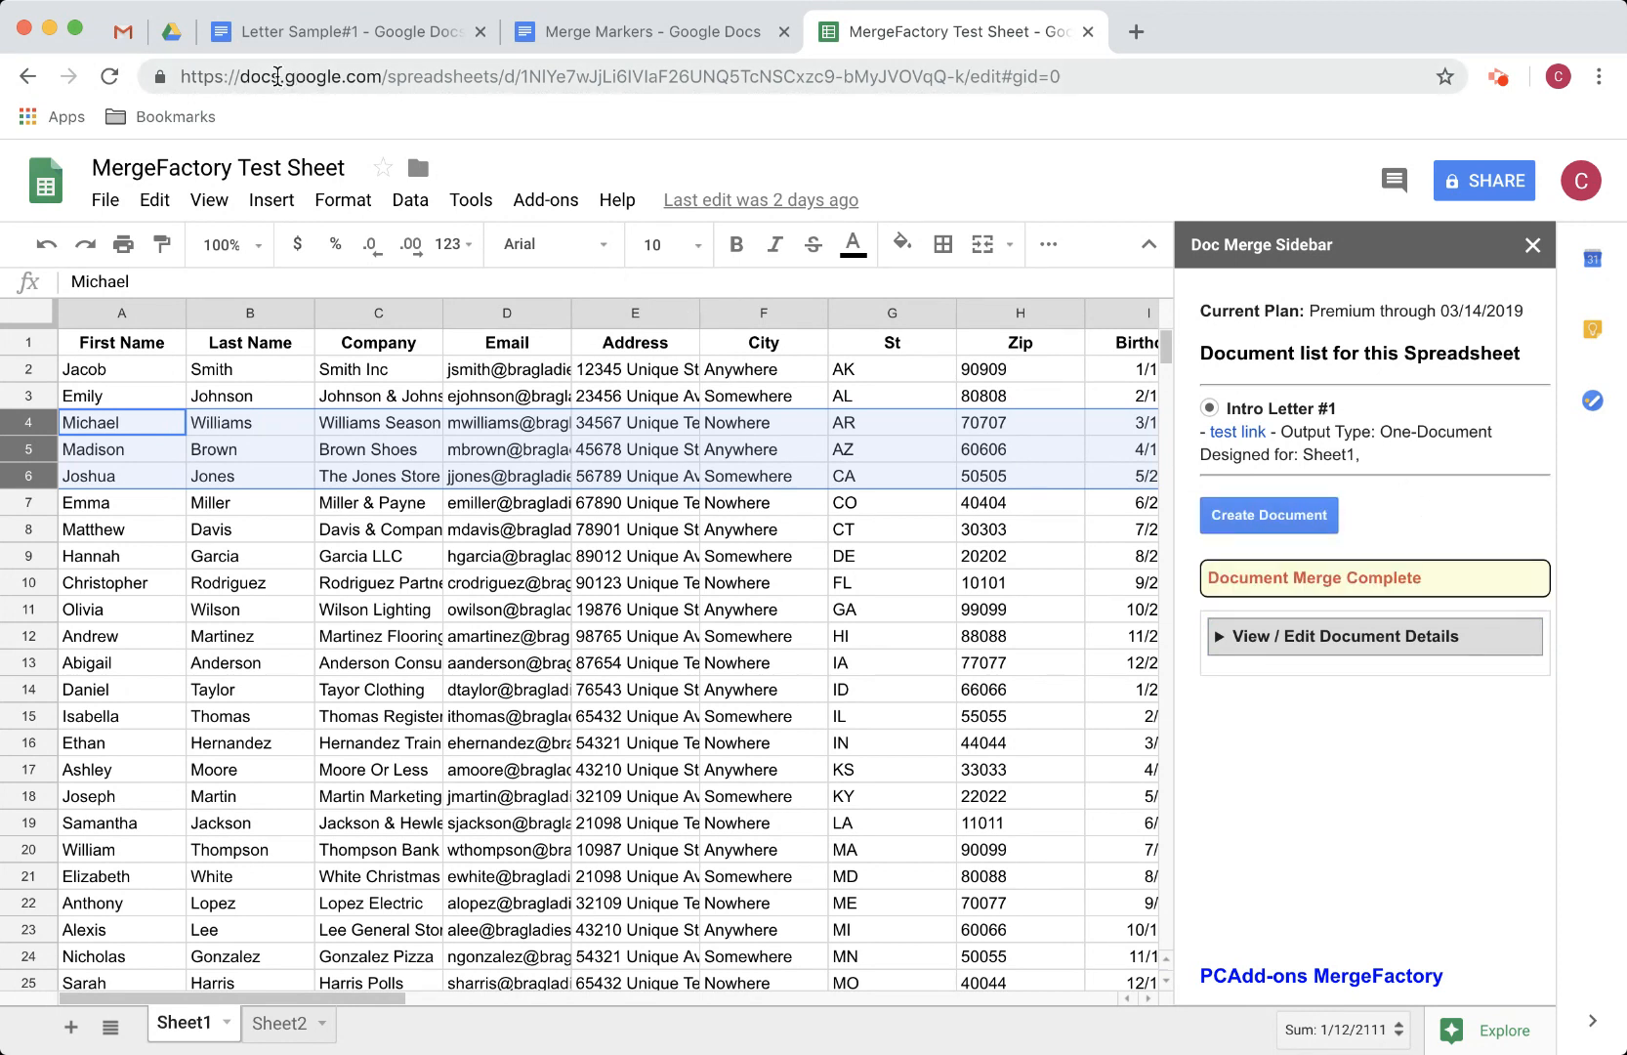
Switch to Google Drive, open the new merged Intro Letter document in the Templates folder and review the merged fields in each letter
{"action": "left_click", "coordinate": [171, 32]}
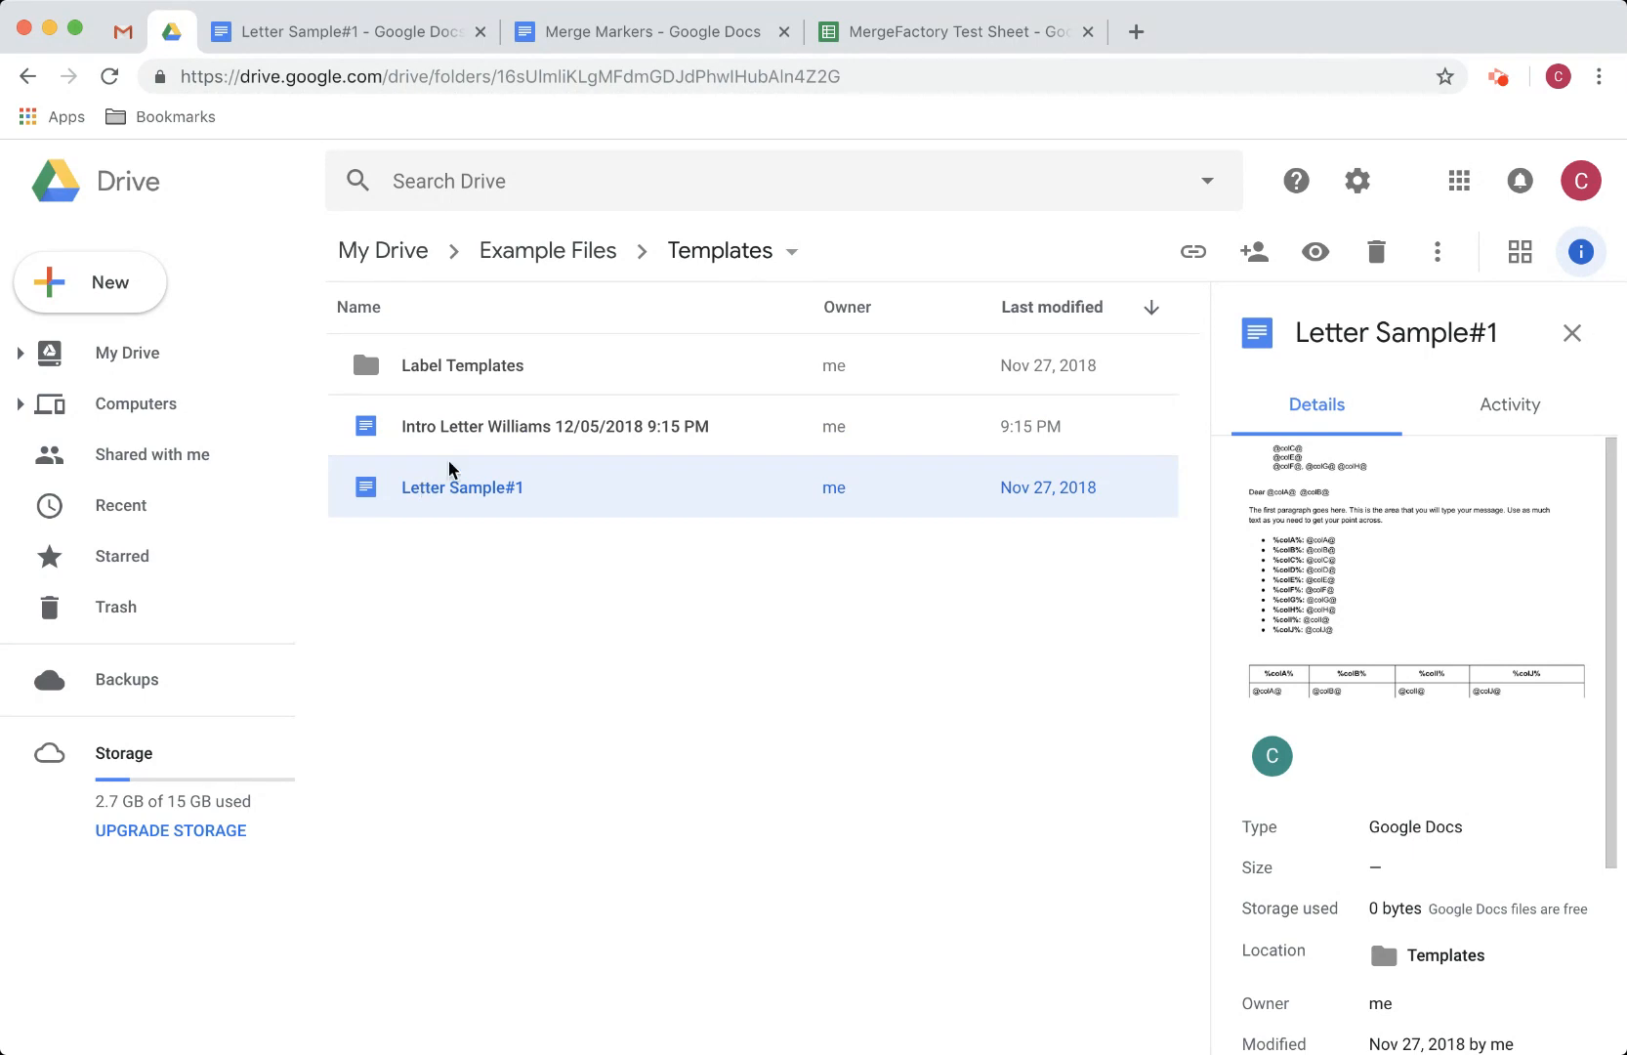
{"action": "double_click", "coordinate": [491, 426]}
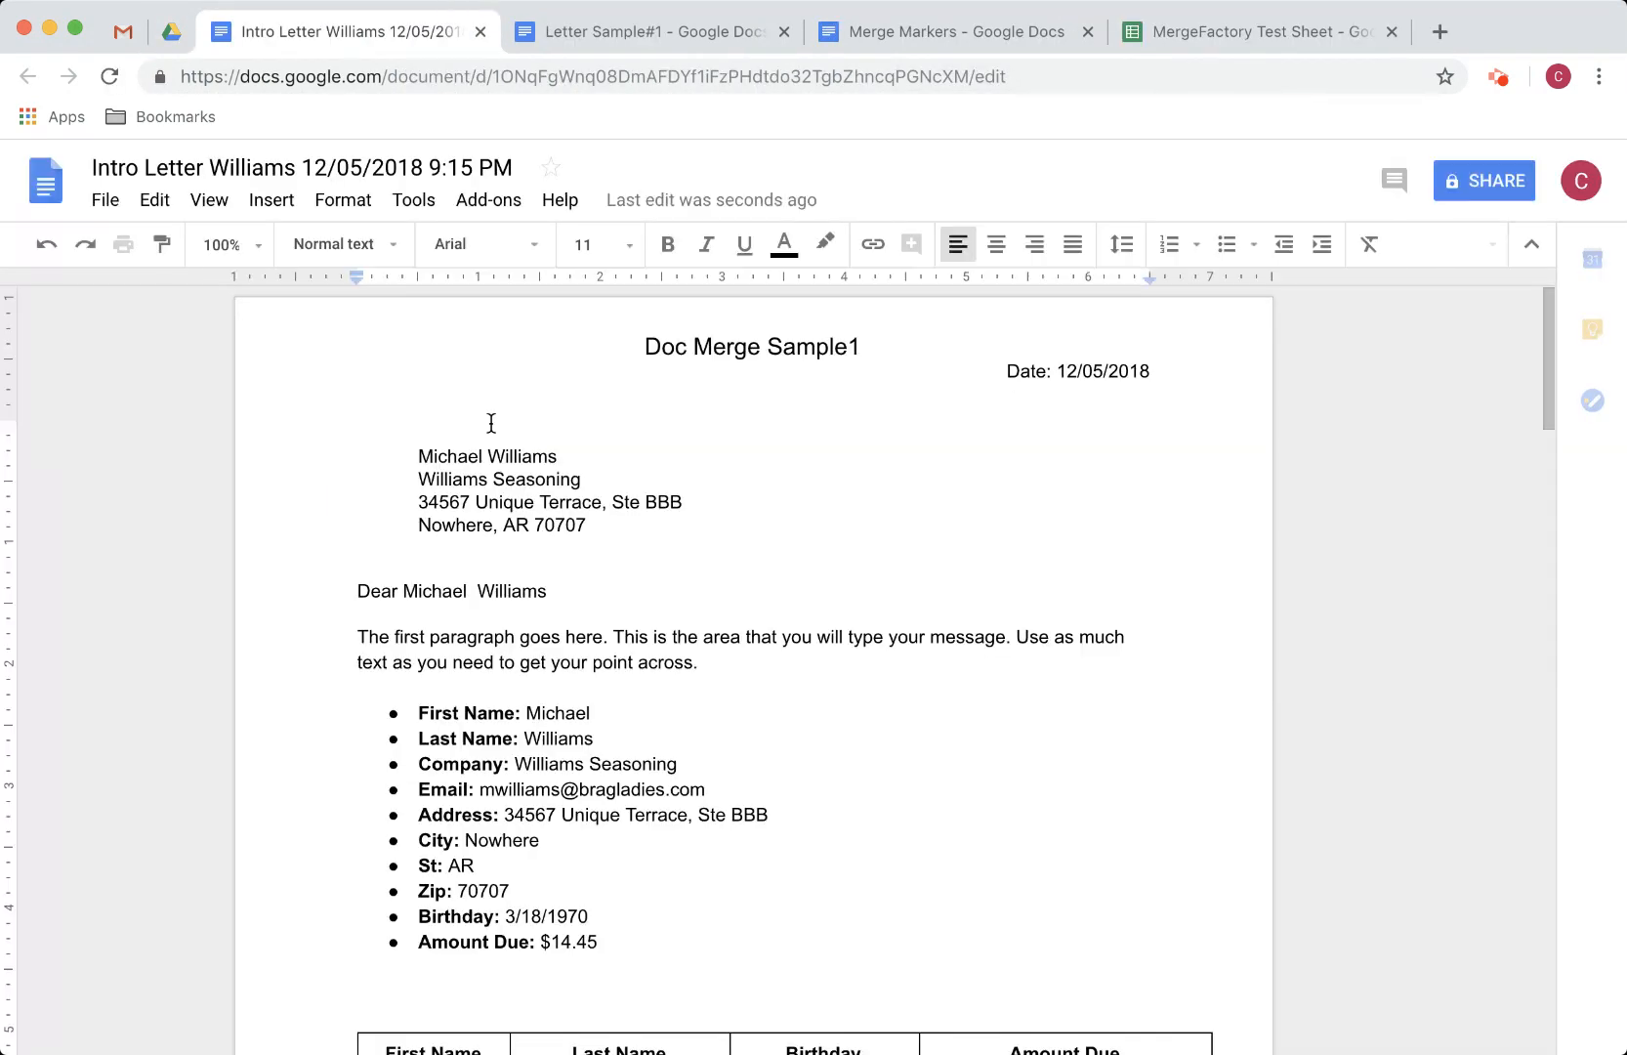
{"action": "scroll", "coordinate": [488, 415], "scroll_direction": "down", "scroll_amount": 1}
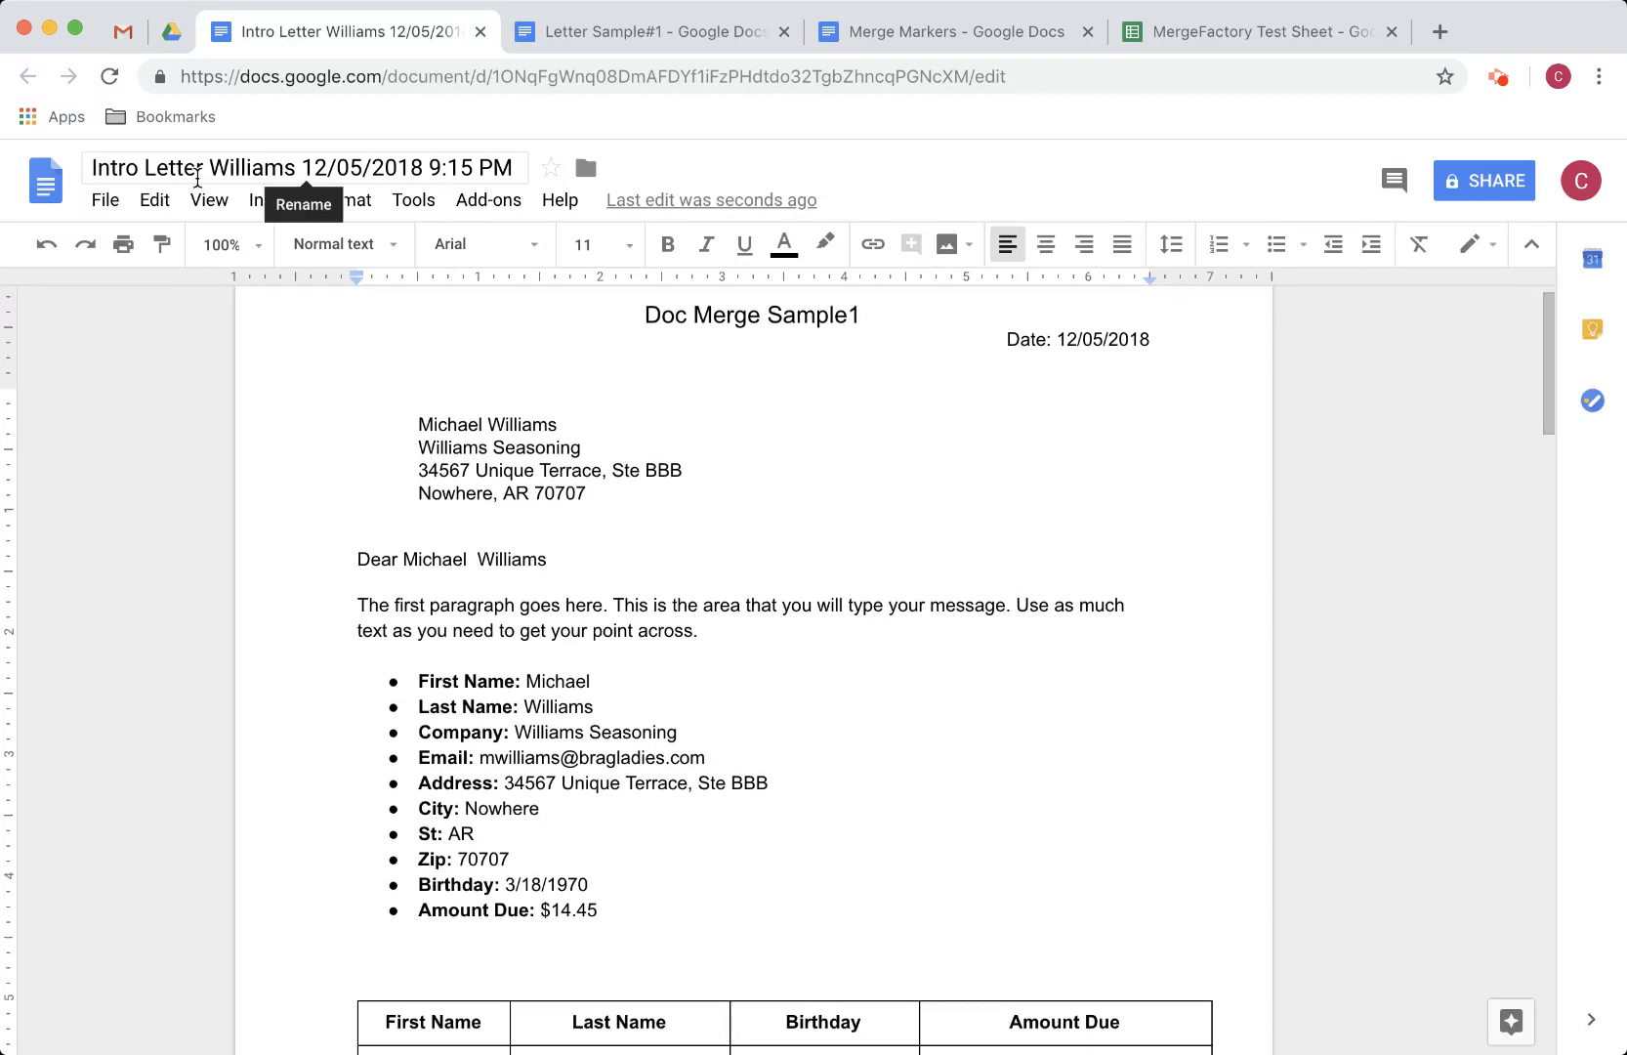
{"action": "scroll", "coordinate": [581, 478], "scroll_direction": "down", "scroll_amount": 8}
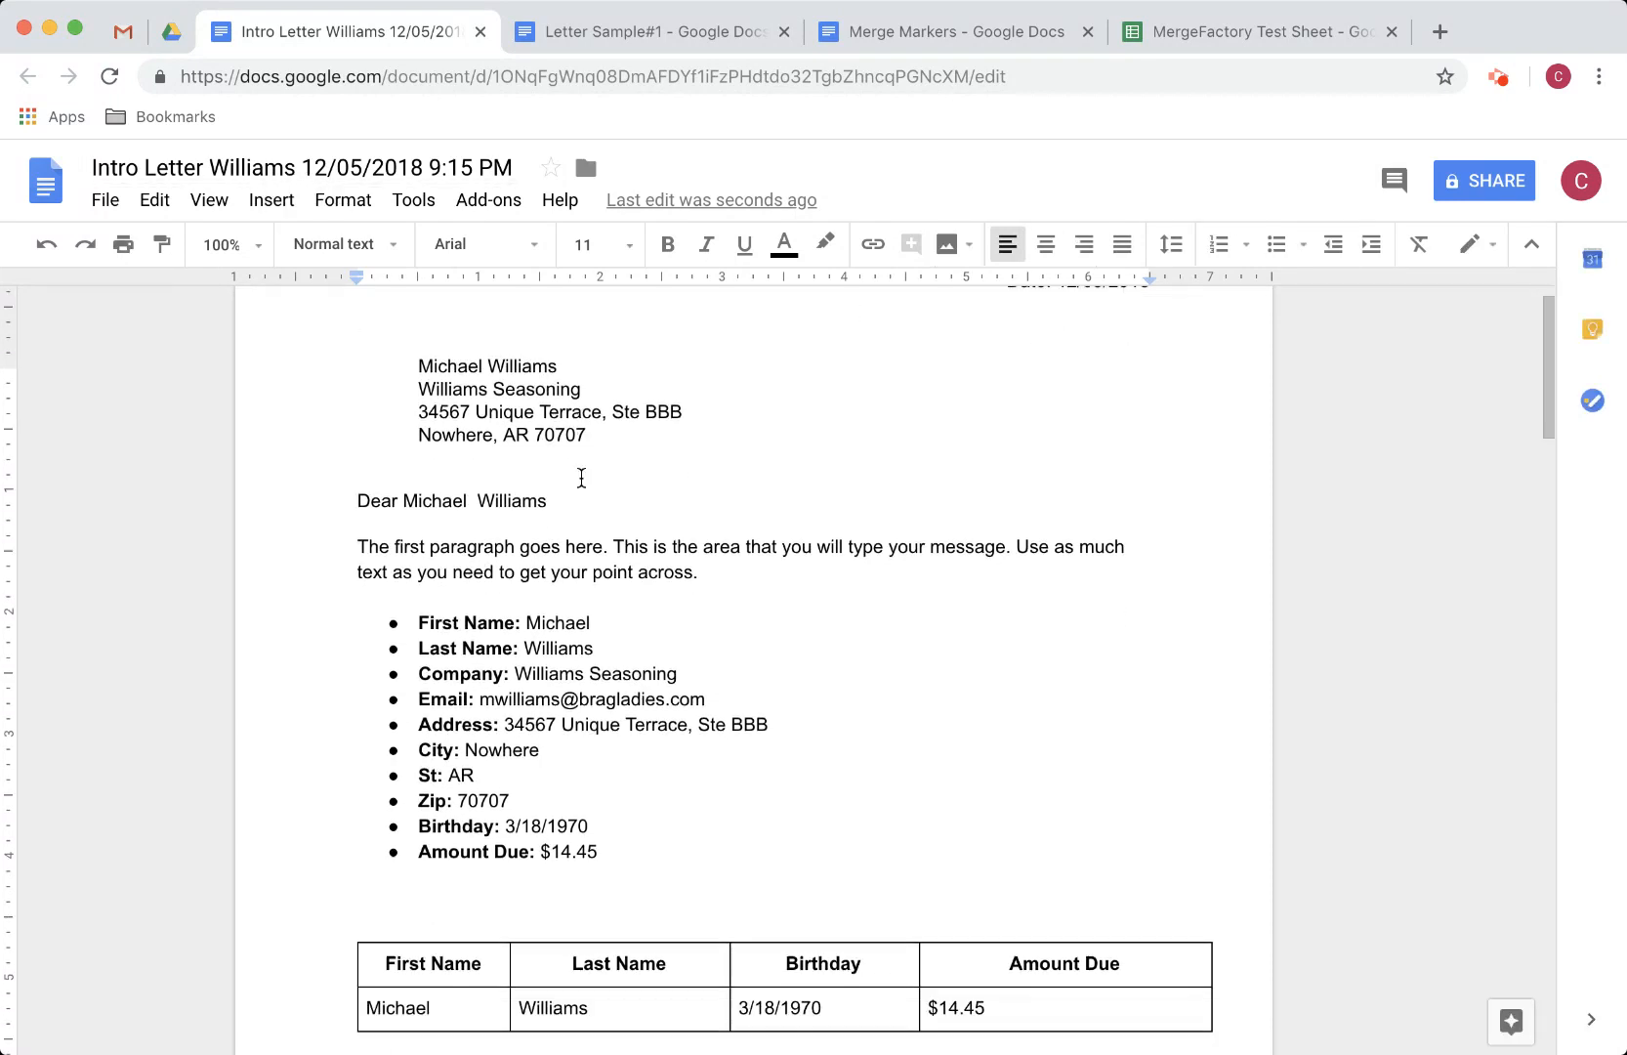
{"action": "scroll", "coordinate": [581, 477], "scroll_direction": "down", "scroll_amount": 10}
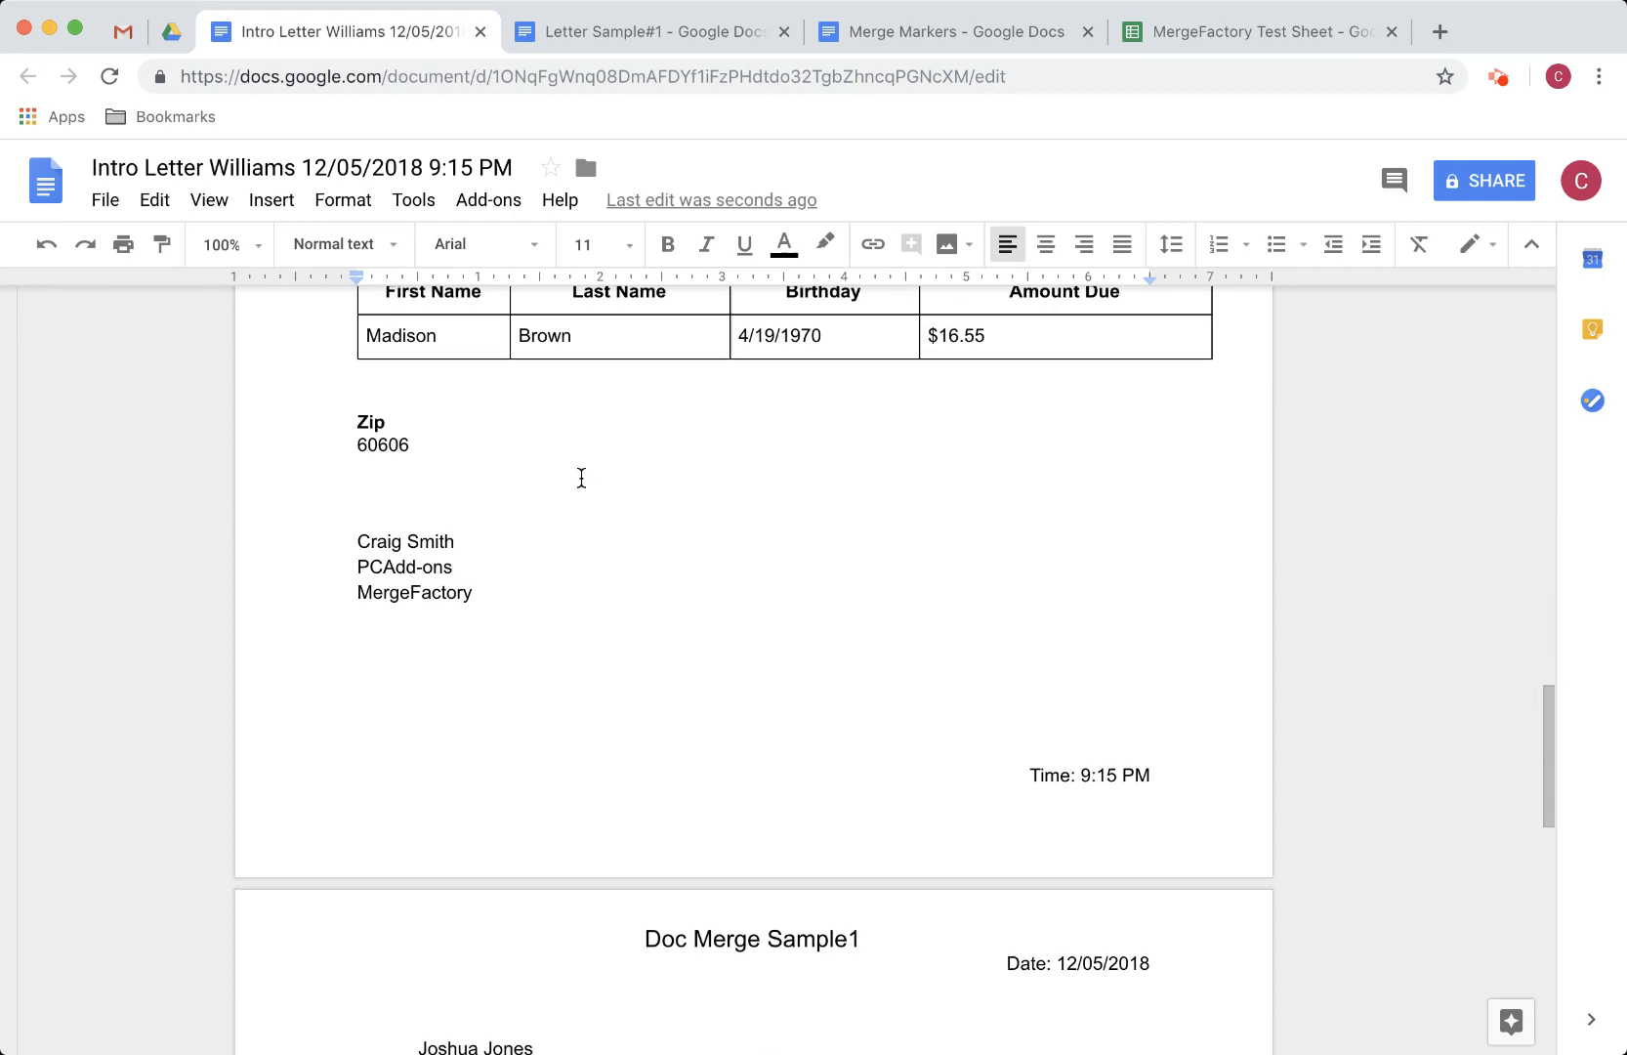
{"action": "scroll", "coordinate": [581, 477], "scroll_direction": "down", "scroll_amount": 9}
{"action": "scroll", "coordinate": [581, 477], "scroll_direction": "up", "scroll_amount": 2}
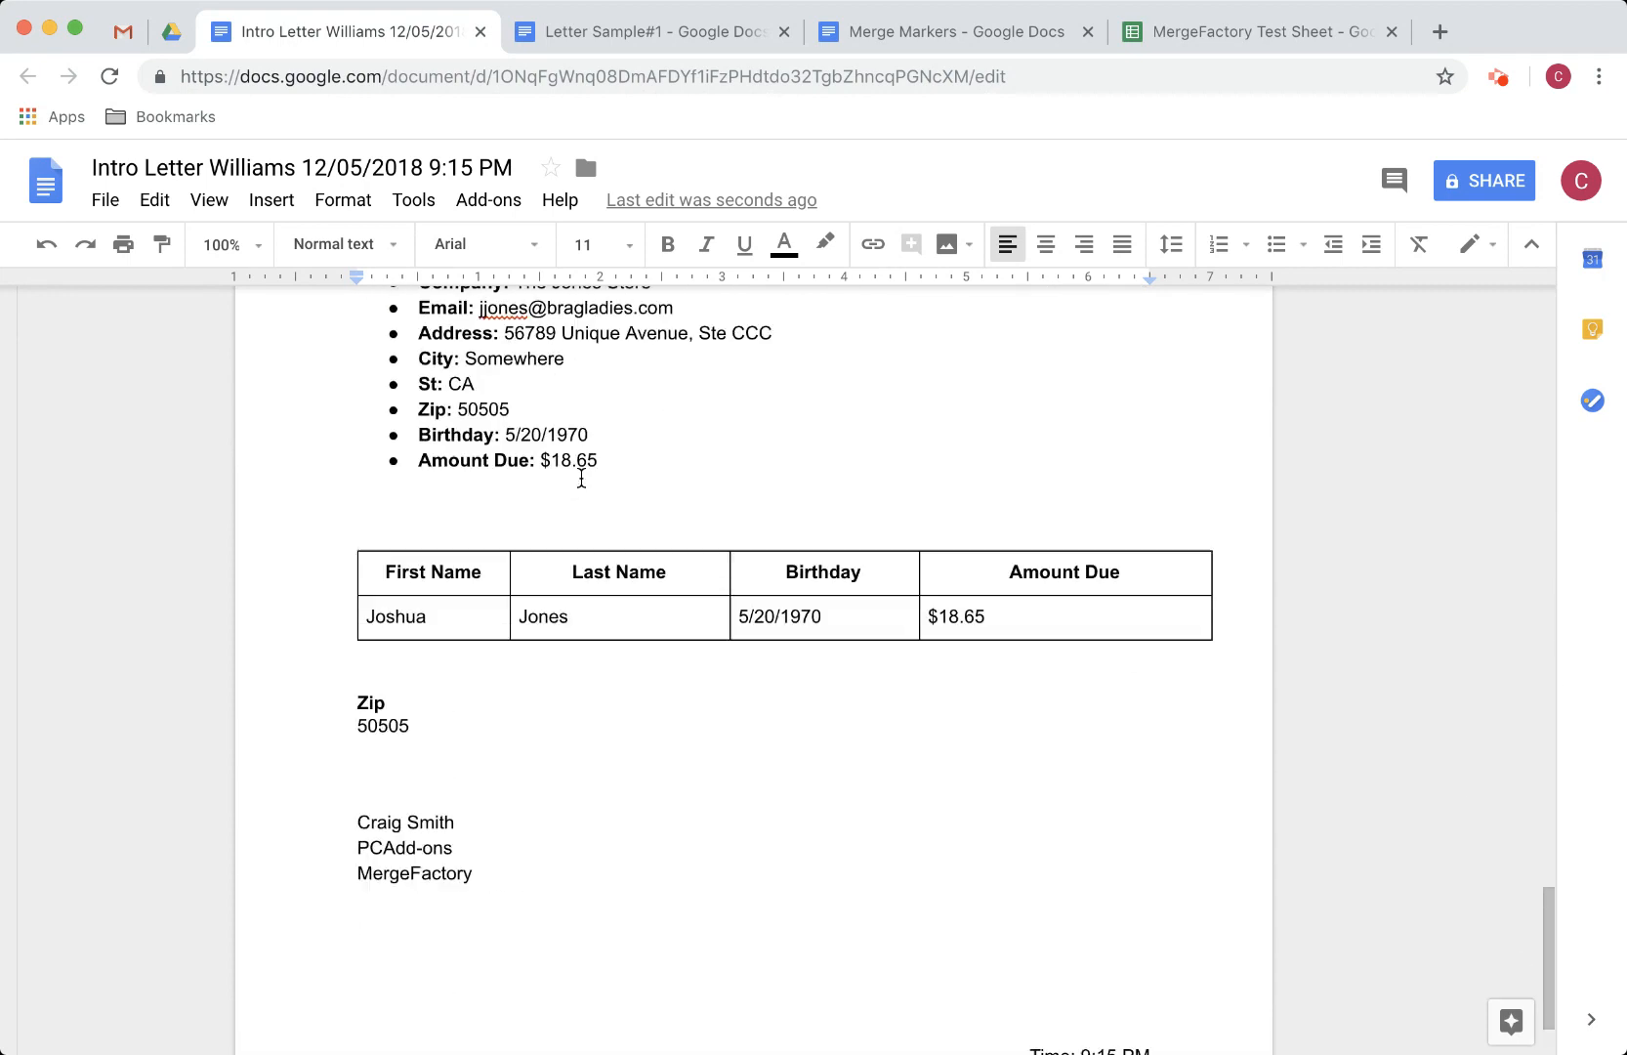
{"action": "scroll", "coordinate": [581, 477], "scroll_direction": "up", "scroll_amount": 15}
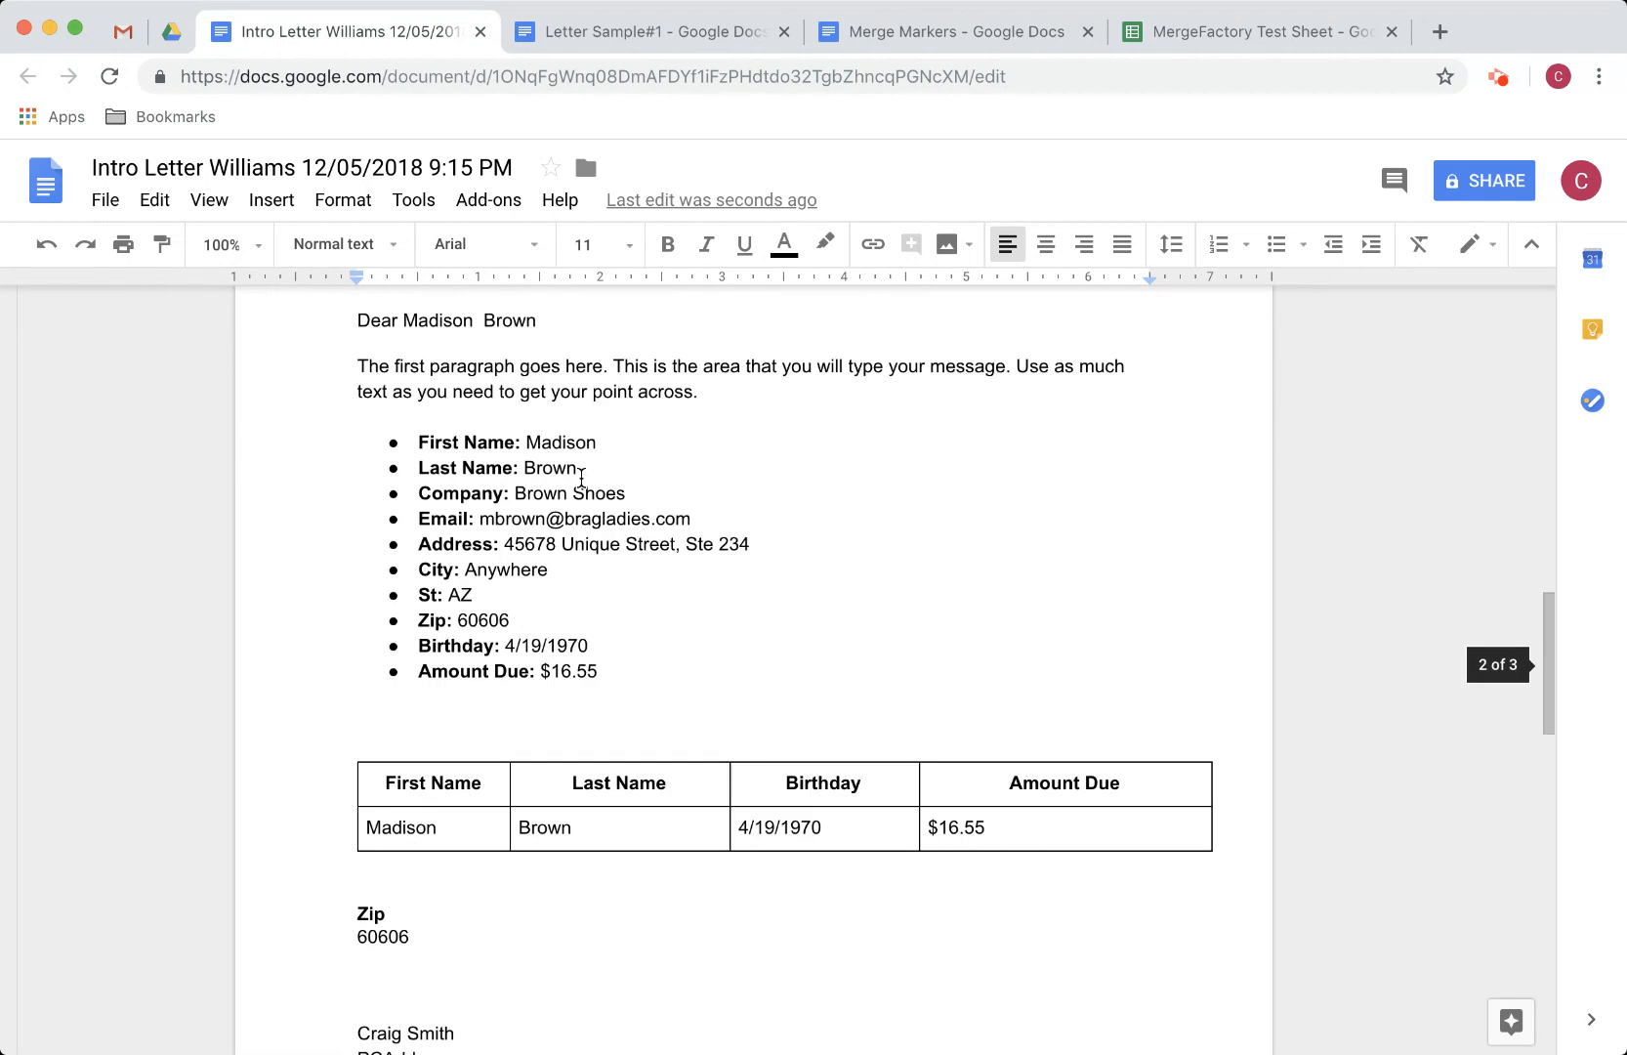
{"action": "scroll", "coordinate": [581, 478], "scroll_direction": "up", "scroll_amount": 15}
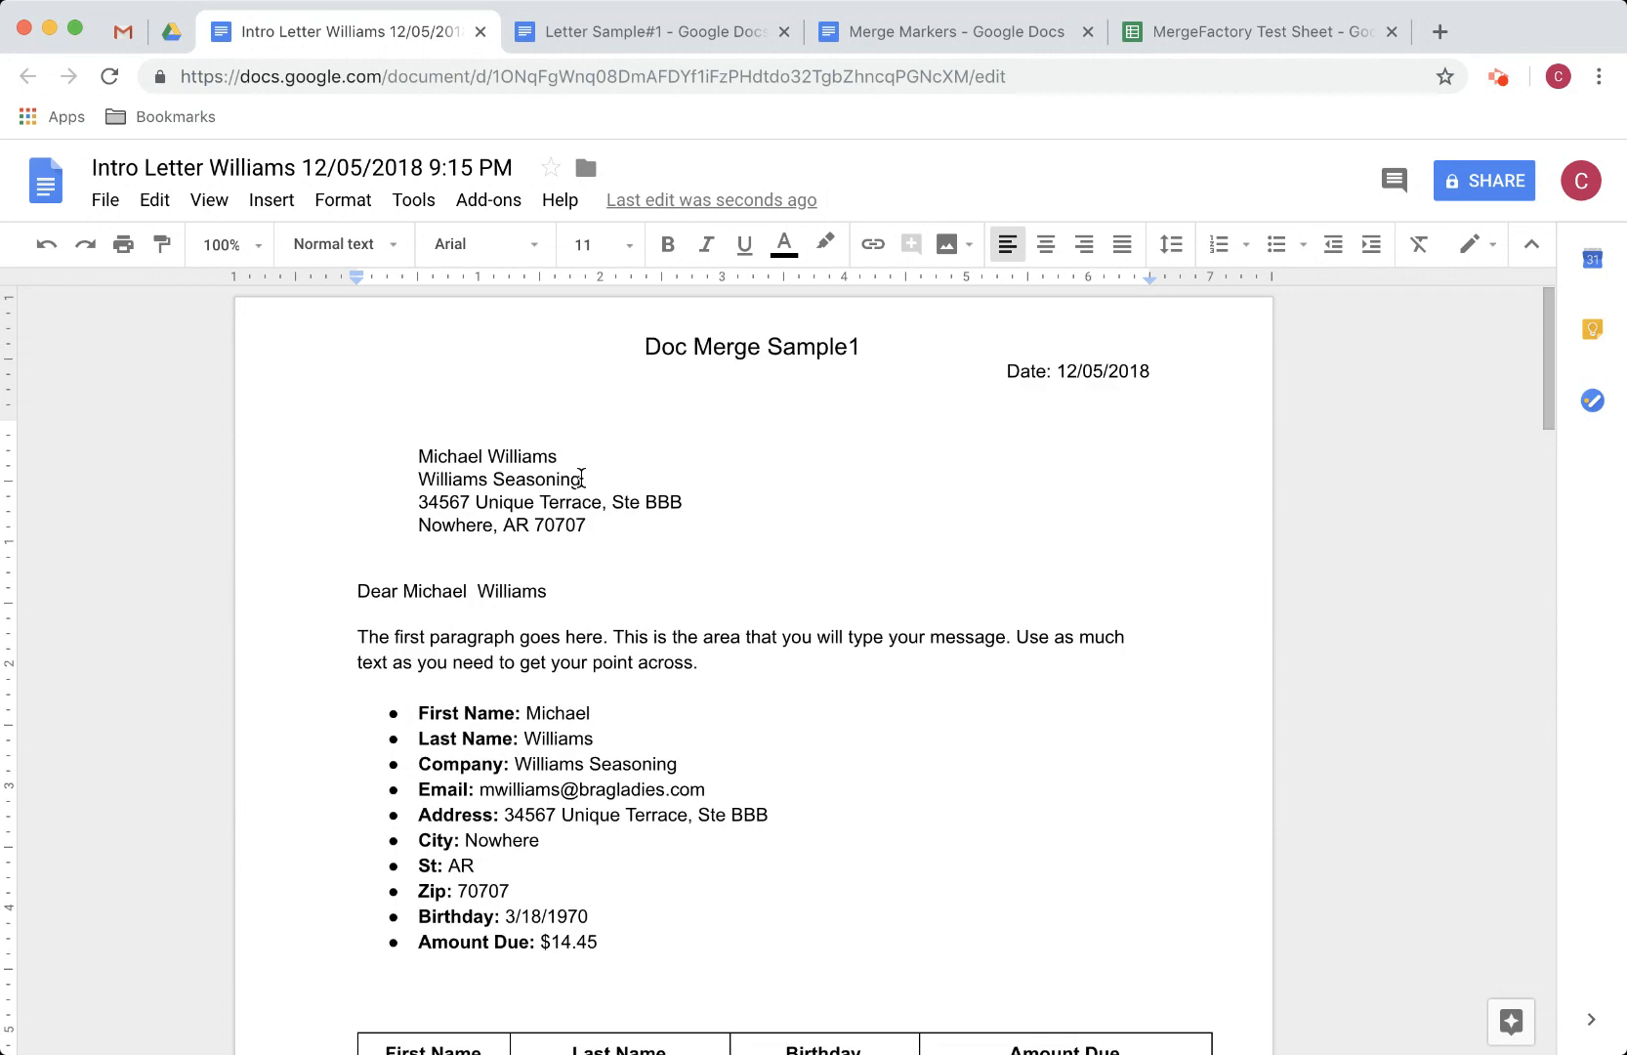
Return to MergeFactory Test Sheet and show MergeFactory's About sidebar
{"action": "left_click", "coordinate": [1211, 35]}
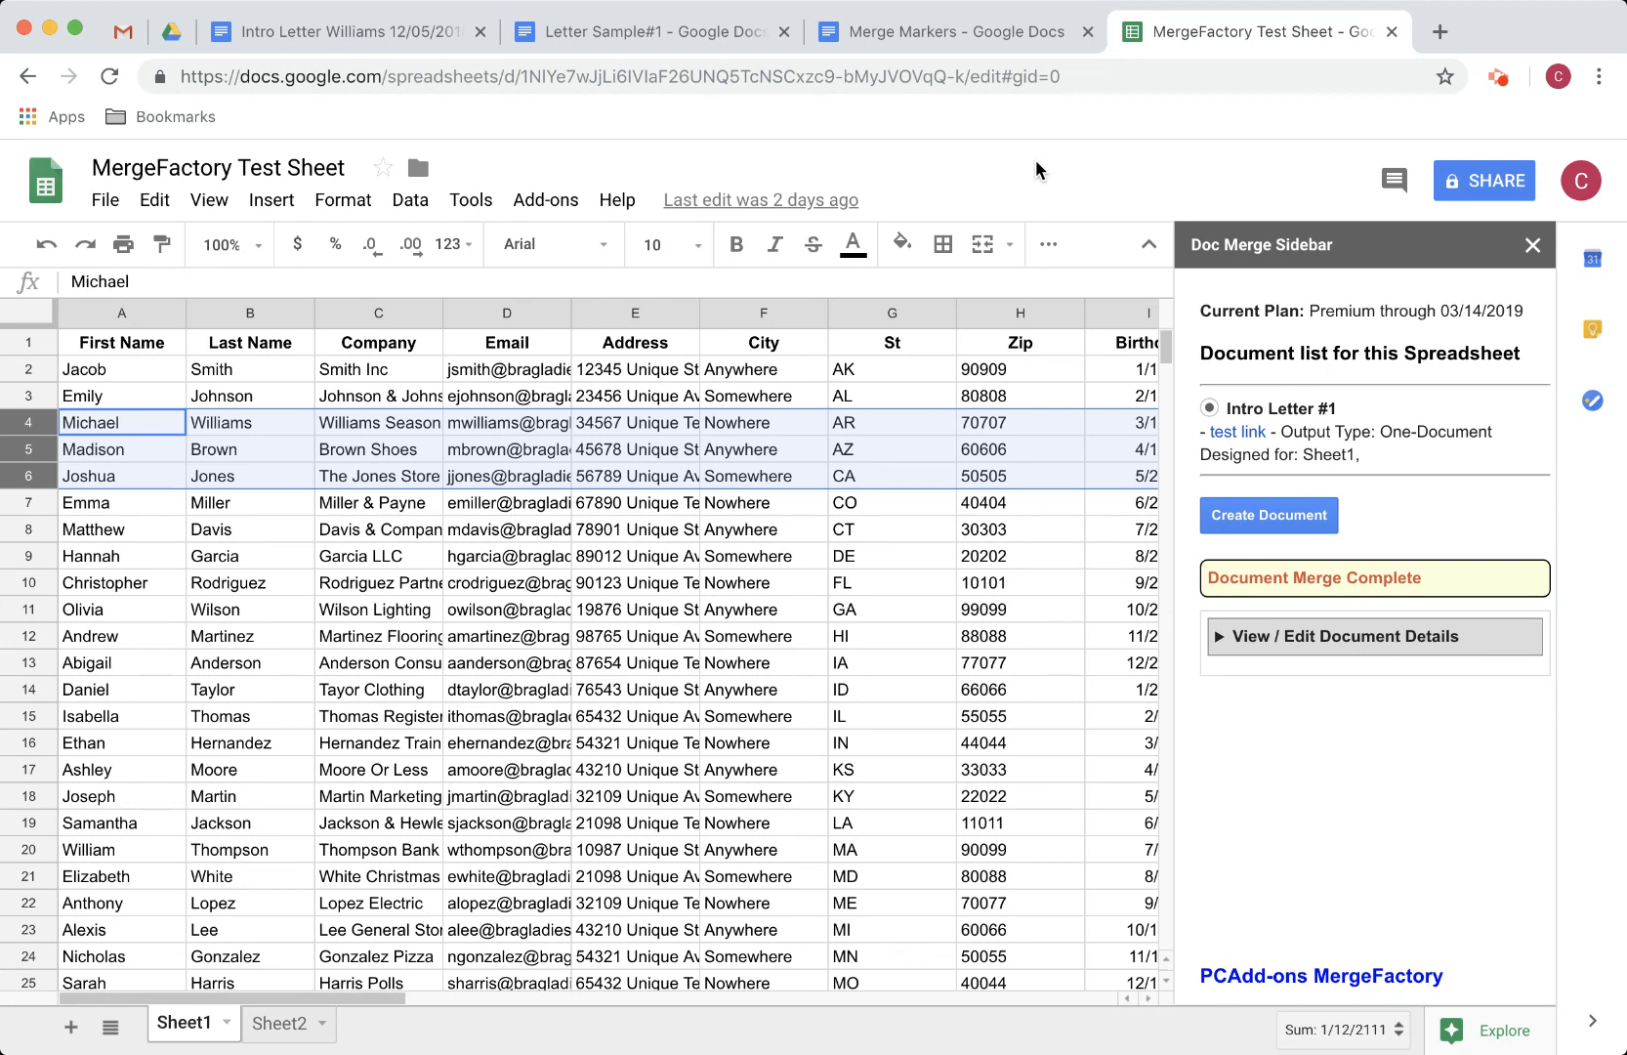
{"action": "left_click", "coordinate": [559, 203]}
{"action": "mouse_move", "coordinate": [645, 293]}
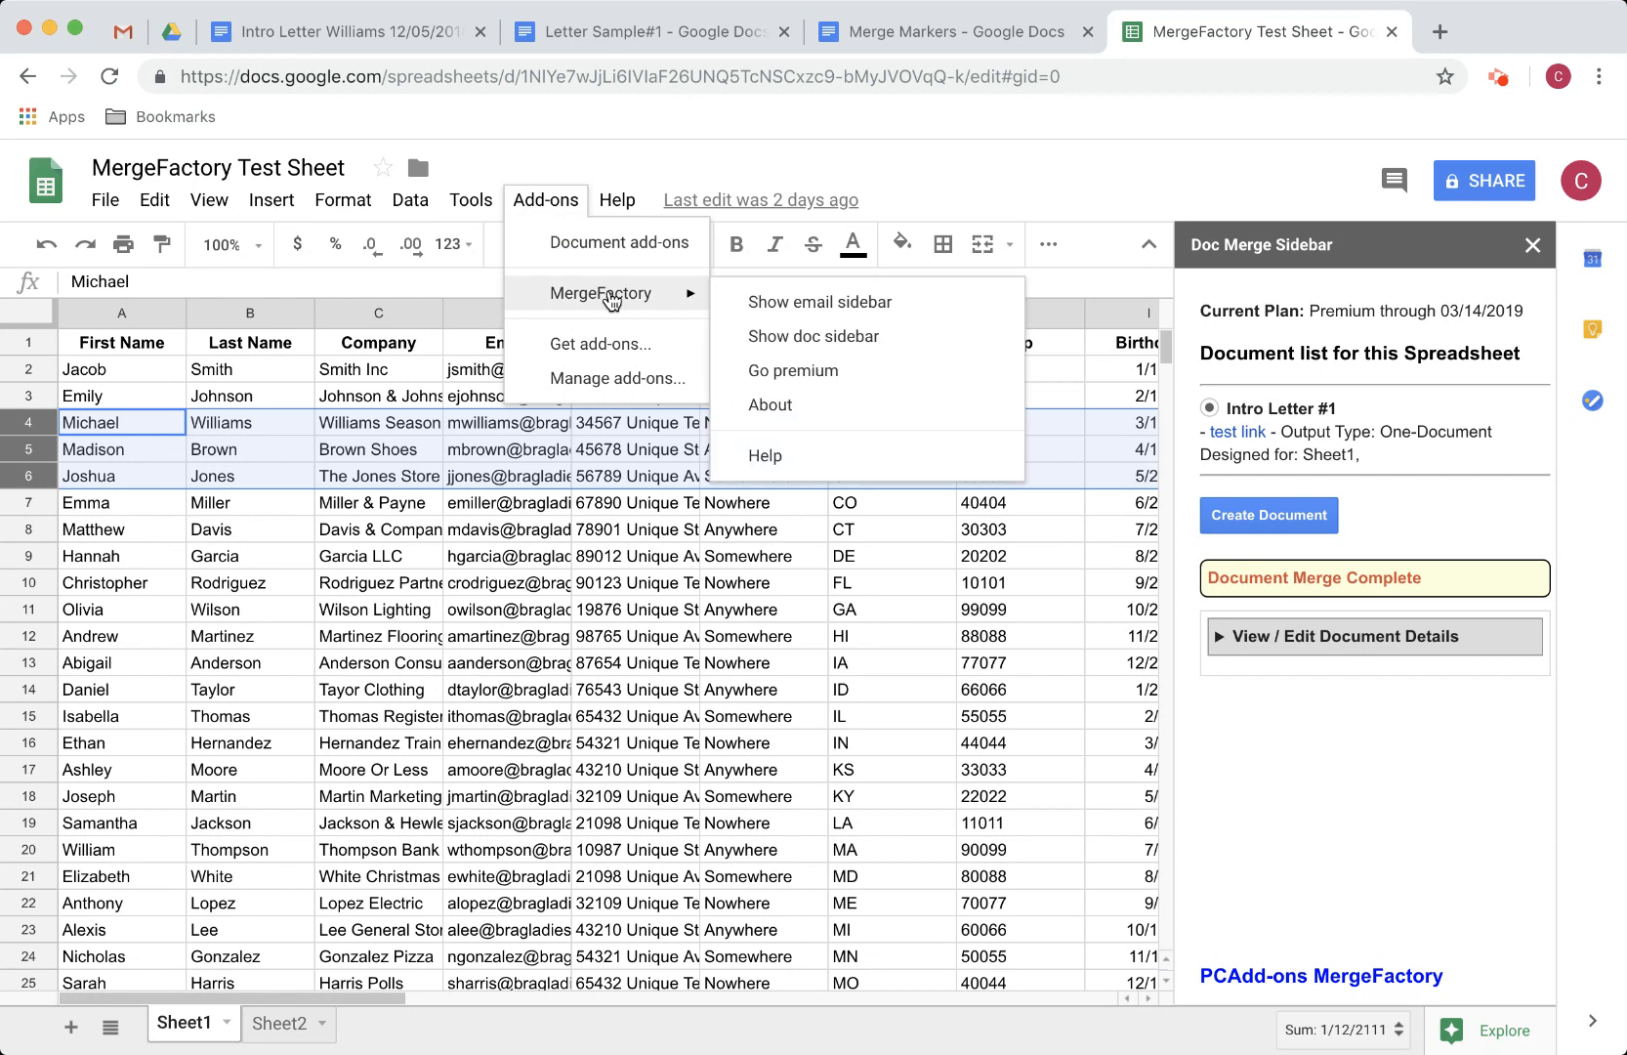
{"action": "left_click", "coordinate": [798, 409]}
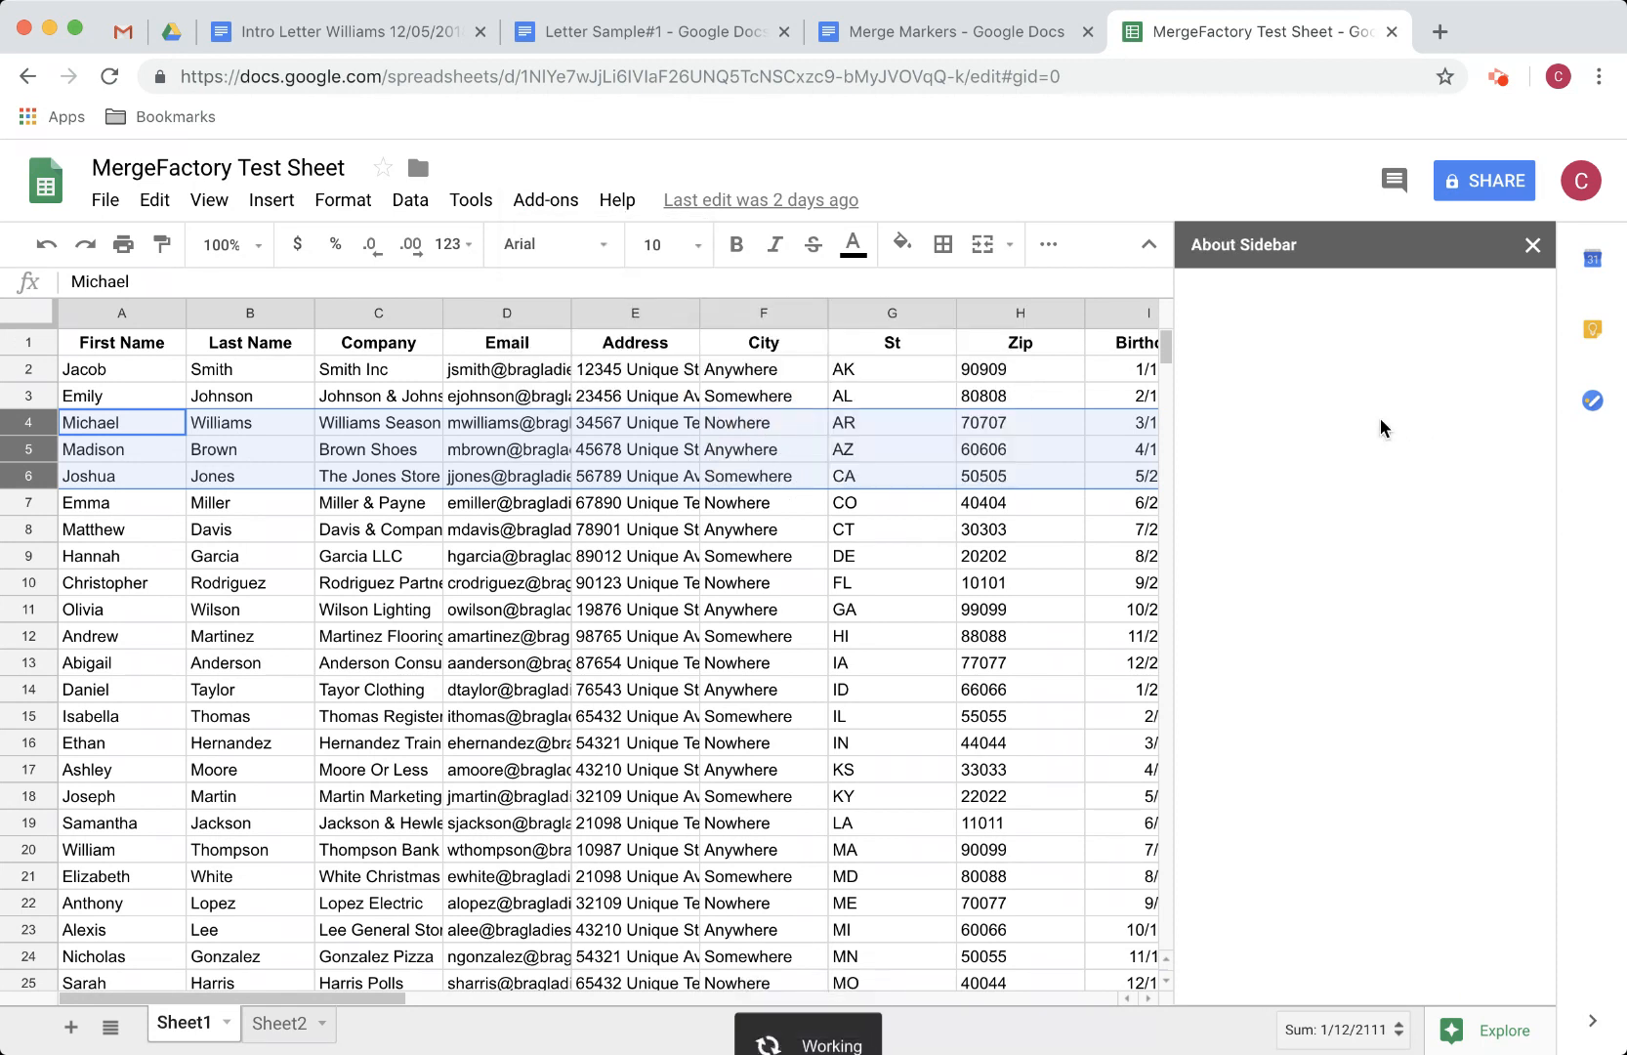